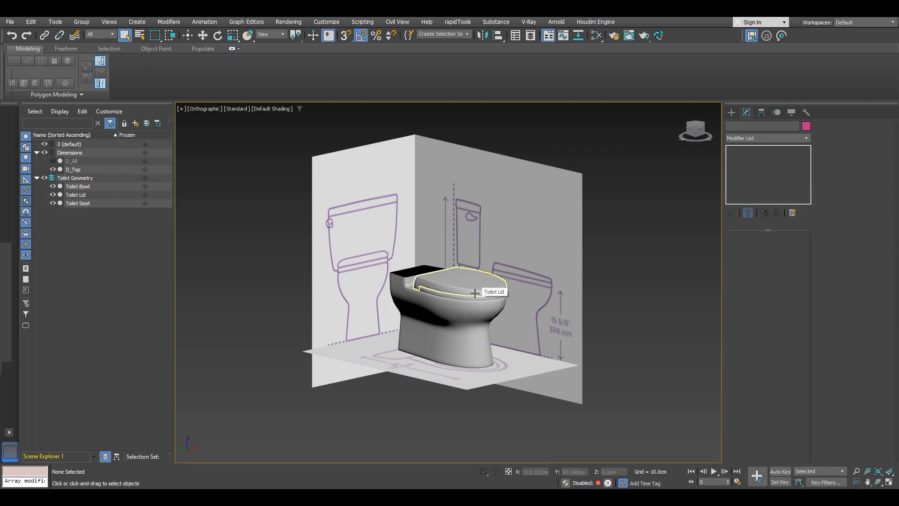
# Step: Create a box primitive on the floor beside the toilet model and open its parameters for editing
pyautogui.click(731, 113)
pyautogui.click(746, 174)
pyautogui.moveTo(550, 417); pyautogui.dragTo(599, 394)
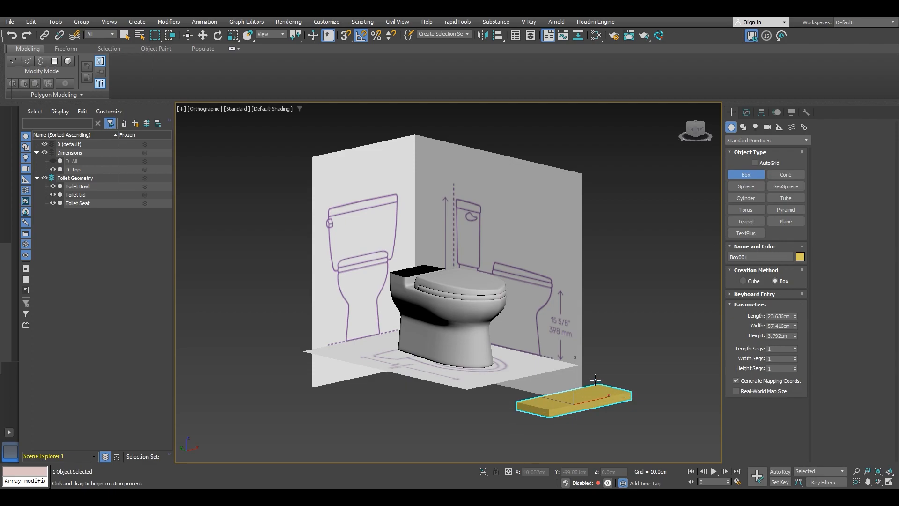
pyautogui.click(555, 355)
pyautogui.keyDown('alt'); pyautogui.moveTo(555, 354); pyautogui.dragTo(459, 346, button='middle'); pyautogui.keyUp('alt')
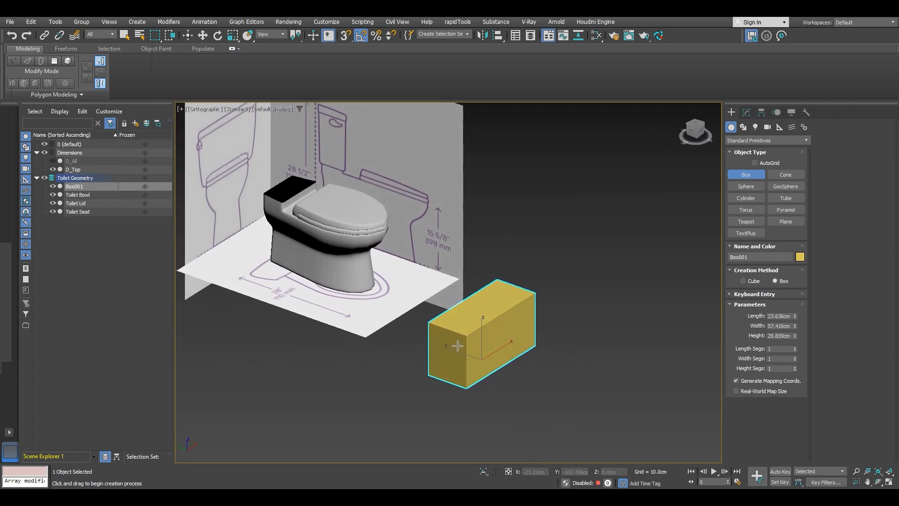
pyautogui.moveTo(522, 325); pyautogui.dragTo(514, 312, button='middle')
pyautogui.rightClick(583, 233)
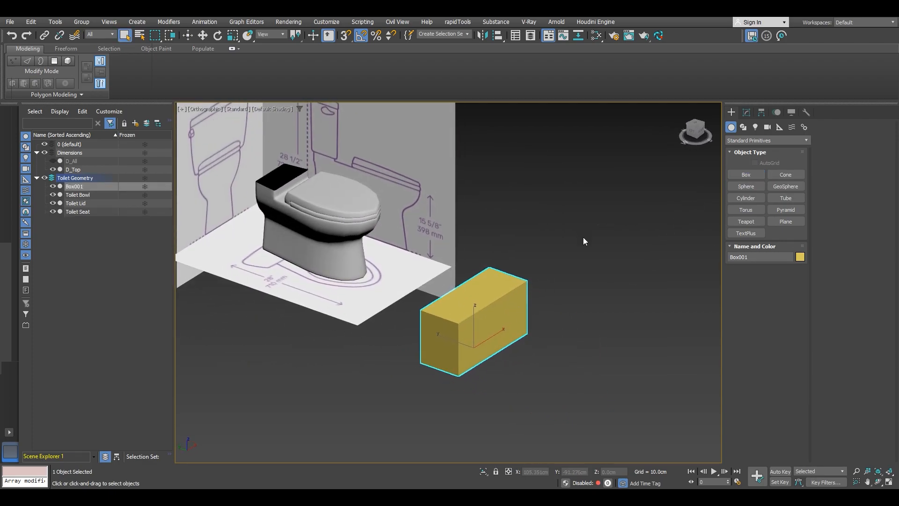
pyautogui.moveTo(510, 328)
pyautogui.keyDown('alt'); pyautogui.mouseDown(button='middle')
pyautogui.moveTo(405, 283)
pyautogui.moveTo(457, 296)
pyautogui.moveTo(608, 295)
pyautogui.mouseUp(button='middle'); pyautogui.keyUp('alt')
pyautogui.click(746, 112)
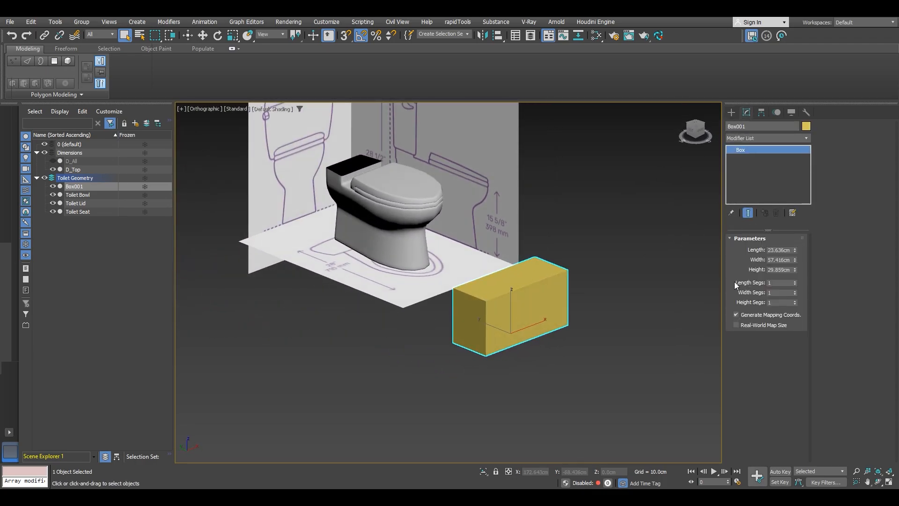
# Step: Set the box's length, width and height to 10 cm each
pyautogui.click(777, 250)
pyautogui.write('10')
pyautogui.press('Tab')
pyautogui.write('10')
pyautogui.press('Tab')
pyautogui.write('10')
pyautogui.press('Return')
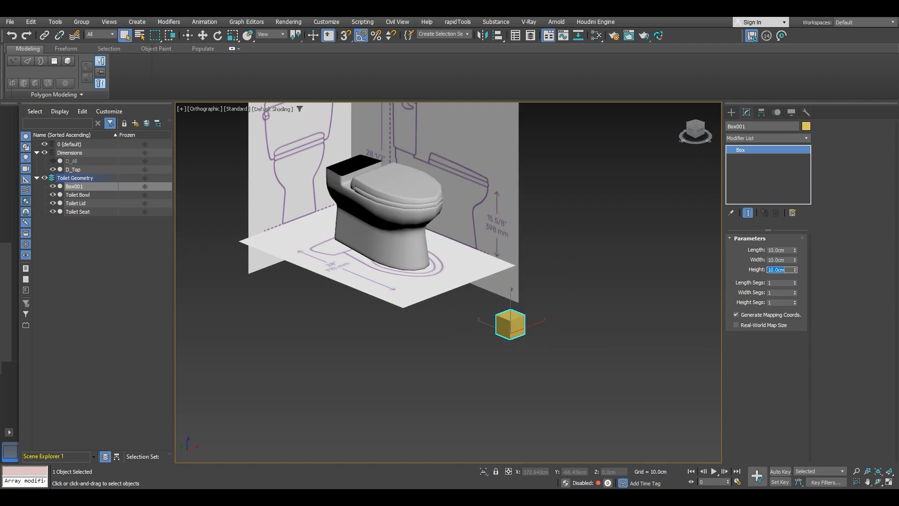
# Step: Reset the box's X and Y position to 0 so it sits at the world origin
pyautogui.keyDown('alt'); pyautogui.moveTo(554, 442); pyautogui.dragTo(543, 411, button='middle'); pyautogui.keyUp('alt')
pyautogui.press('w')
pyautogui.rightClick(551, 470)
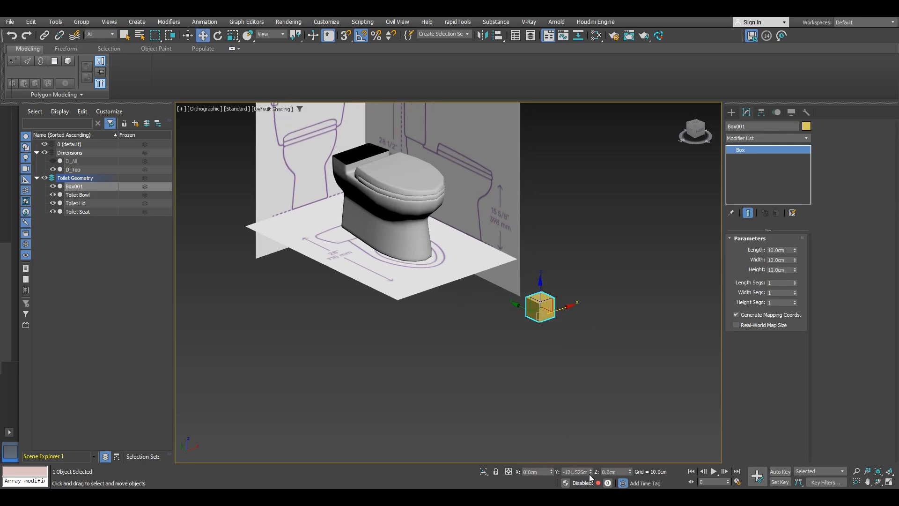
pyautogui.rightClick(590, 470)
# Step: Hide the Toilet Bowl, Toilet Lid and Toilet Seat objects, leaving the box selected
pyautogui.keyDown('alt'); pyautogui.moveTo(570, 437); pyautogui.dragTo(423, 275, button='middle'); pyautogui.keyUp('alt')
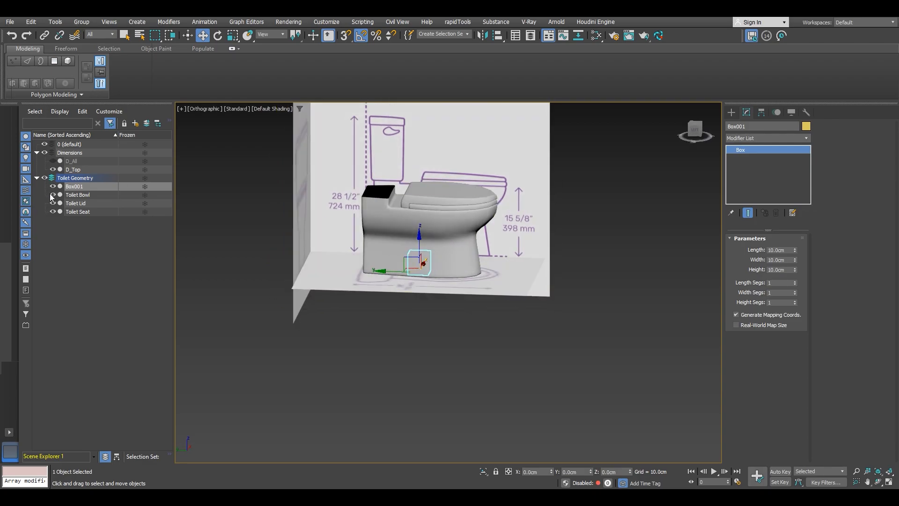
pyautogui.click(83, 196)
pyautogui.keyDown('shift'); pyautogui.click(84, 213); pyautogui.keyUp('shift')
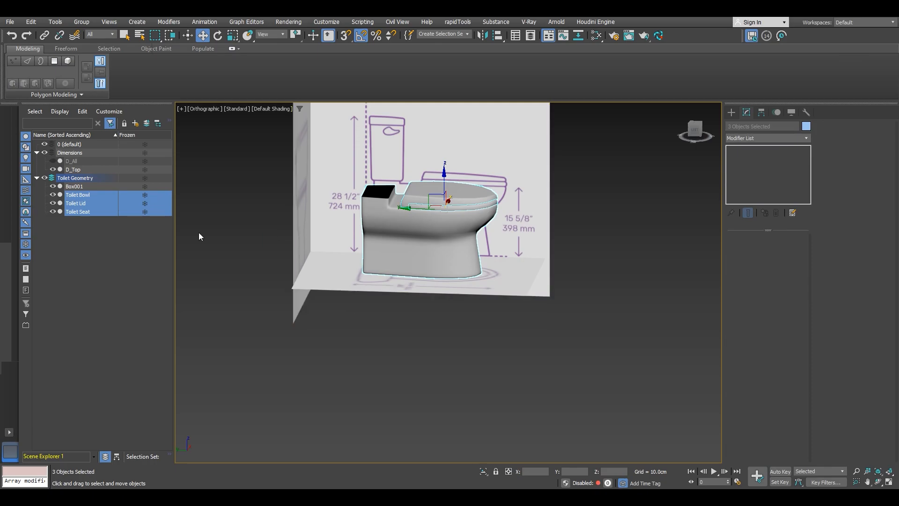
pyautogui.click(52, 195)
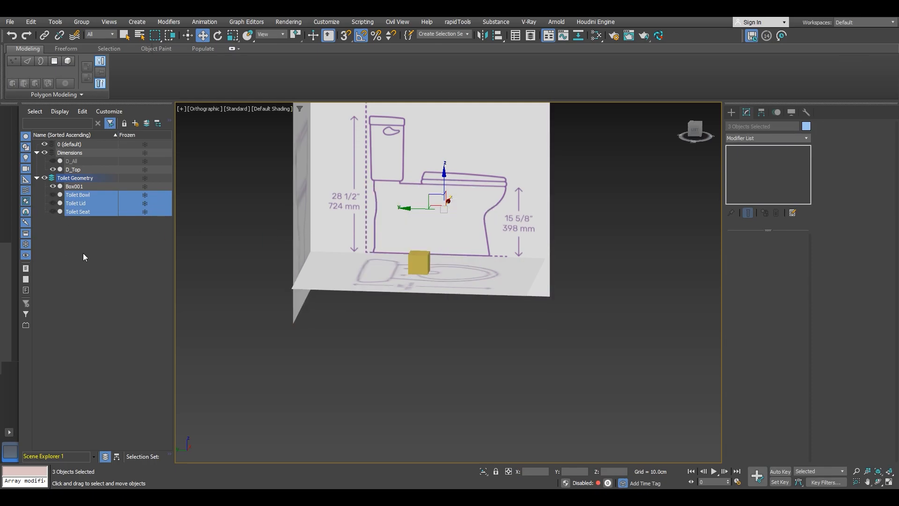
pyautogui.click(79, 187)
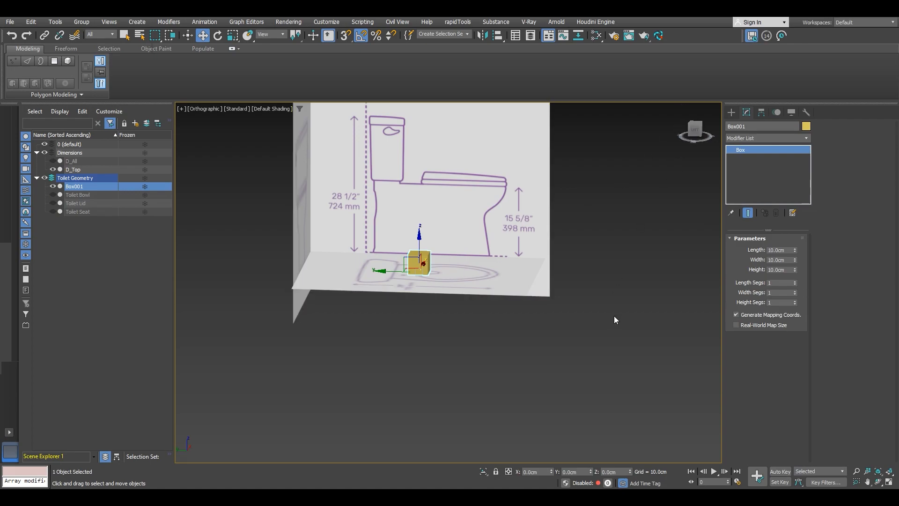
# Step: Open the Slate Material Editor, inspect Material #26's parameters, and close the editor
pyautogui.press('m')
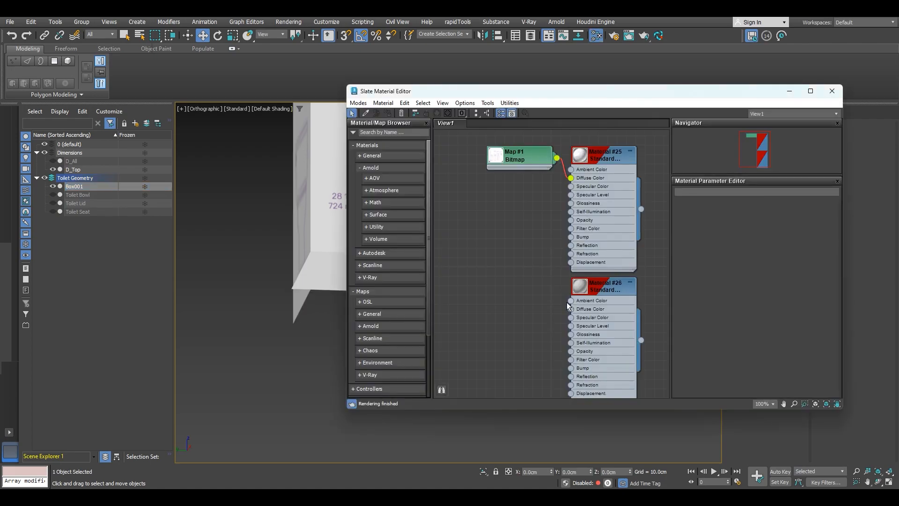
pyautogui.doubleClick(602, 289)
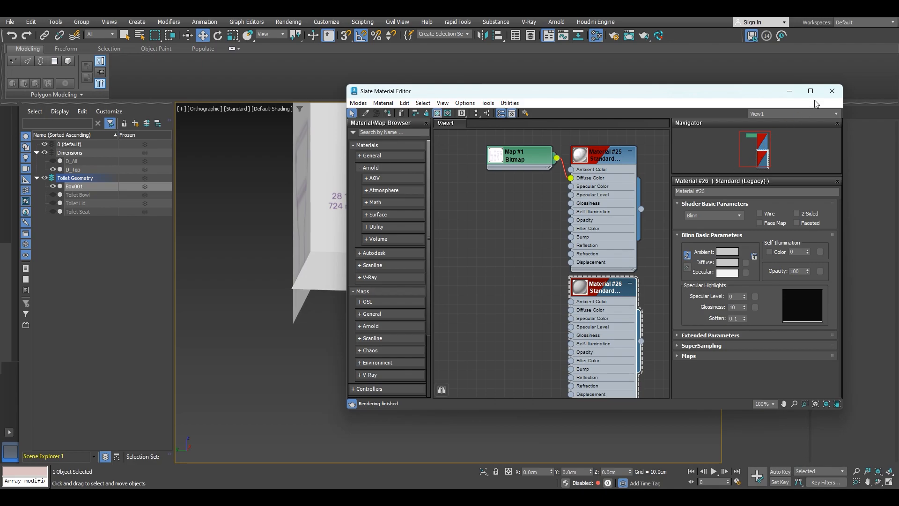
pyautogui.click(831, 91)
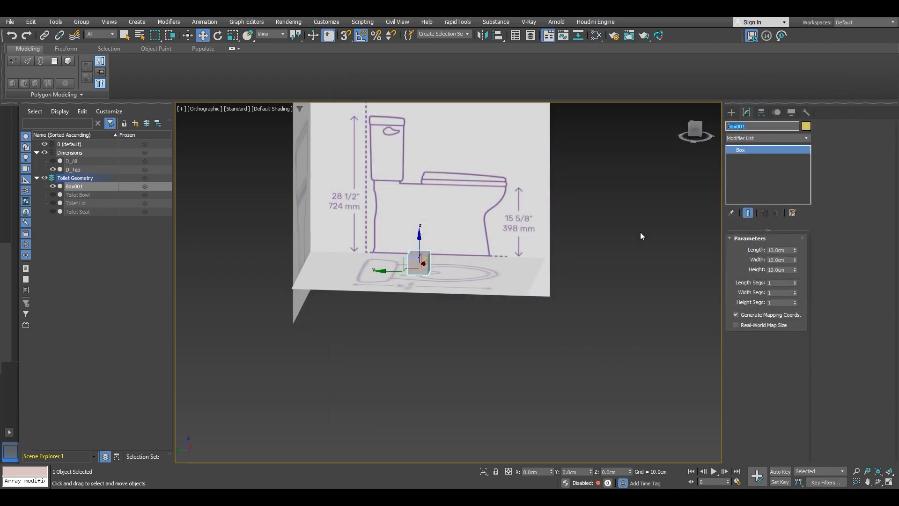
# Step: Rename the box to Toilet Tank
pyautogui.write('To')
pyautogui.press('Return')
# Step: Convert the Toilet Tank box to an Editable Poly
pyautogui.rightClick(447, 264)
pyautogui.moveTo(510, 384)
pyautogui.click(566, 391)
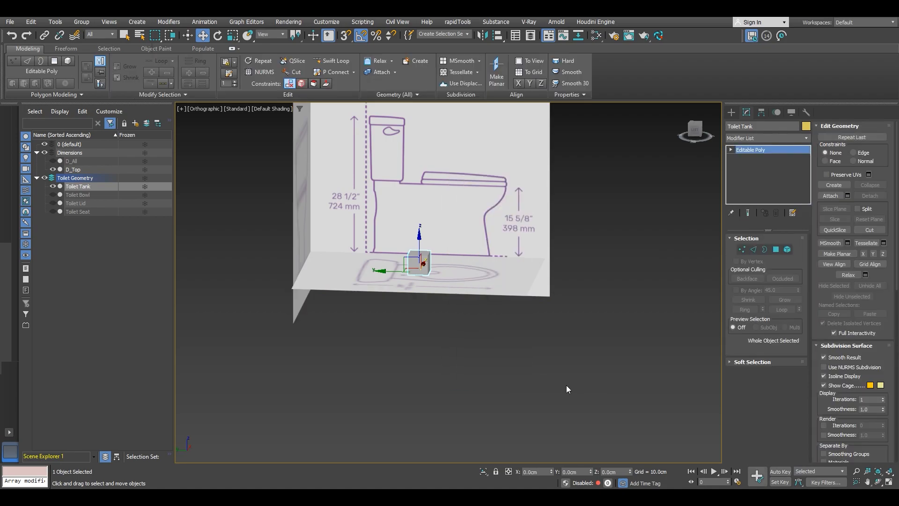
# Step: Switch to the Left view and move the box to the lower front corner of the tank outline
pyautogui.click(693, 137)
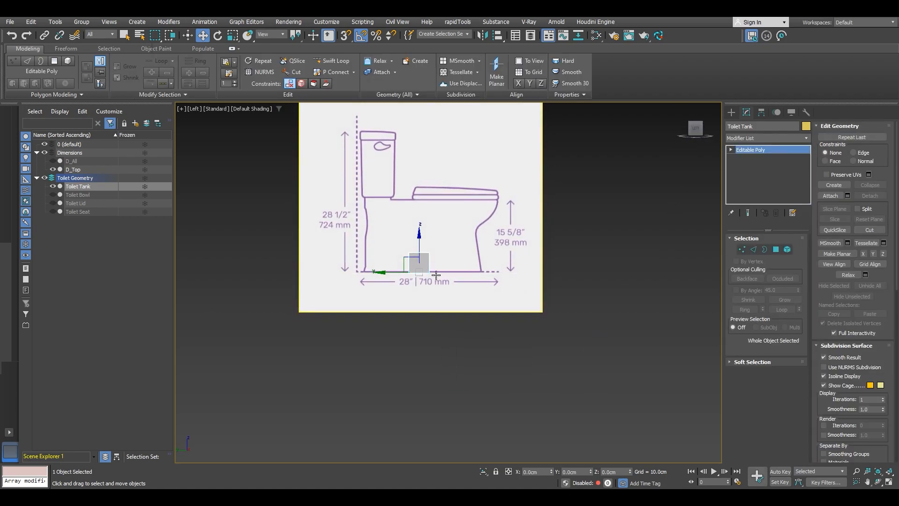
pyautogui.scroll(5, 434, 319)
pyautogui.moveTo(476, 330); pyautogui.dragTo(382, 184)
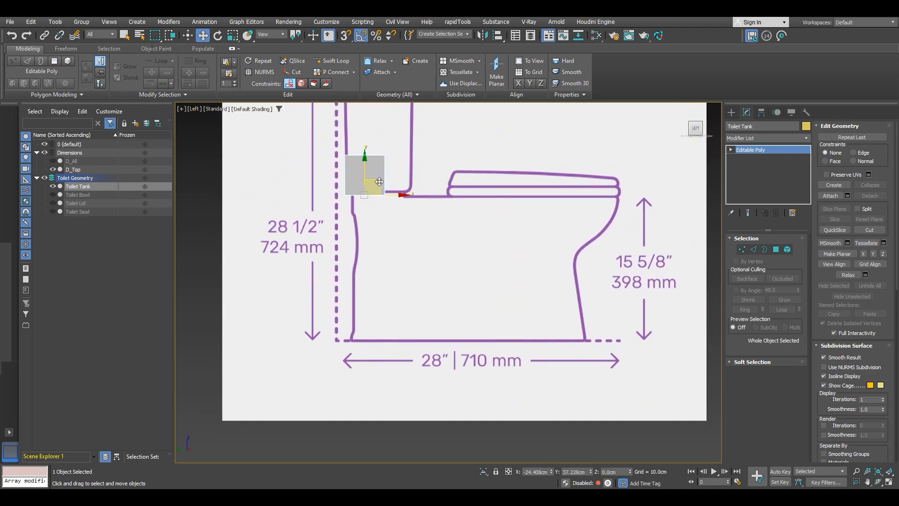
pyautogui.scroll(5, 365, 239)
pyautogui.moveTo(365, 240); pyautogui.dragTo(368, 259, button='middle')
pyautogui.moveTo(379, 244); pyautogui.dragTo(379, 240)
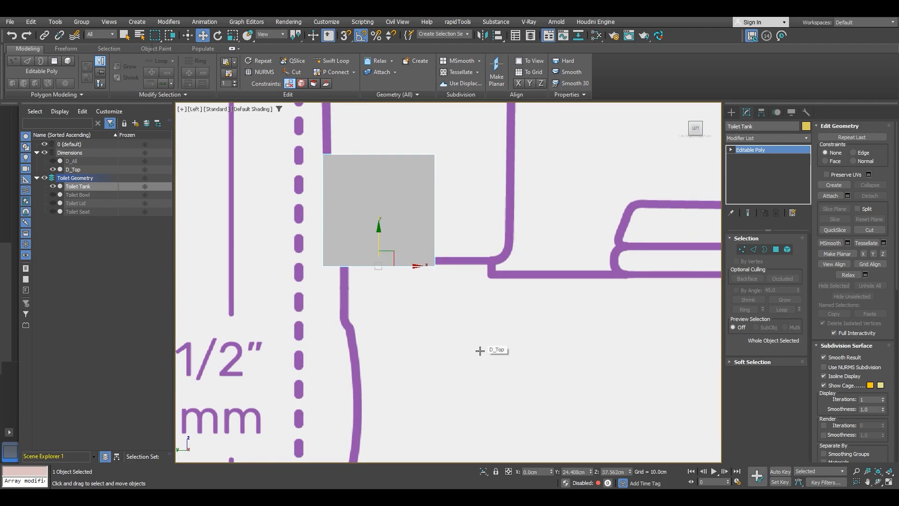
# Step: Enter vertex sub-object mode and turn on see-through display for the tank
pyautogui.press('1')
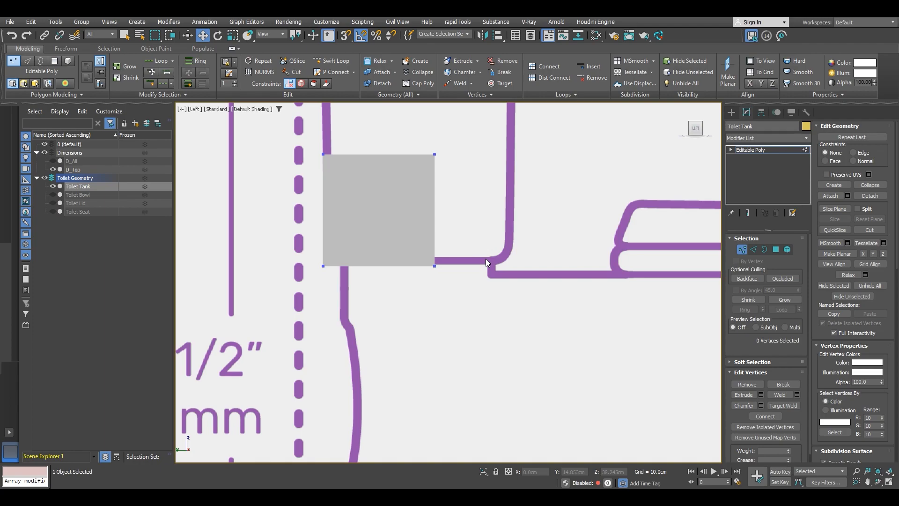
pyautogui.hotkey('alt', 'x')
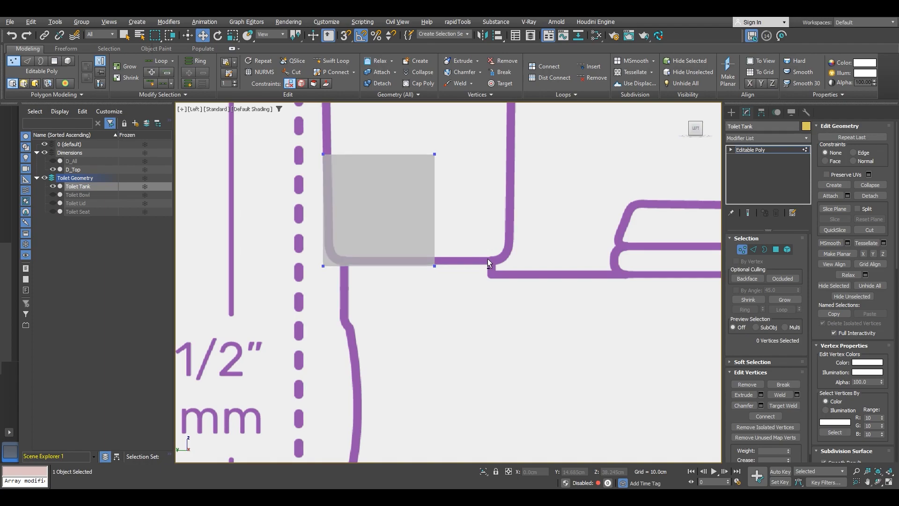
pyautogui.scroll(2, 321, 269)
pyautogui.scroll(-2, 321, 268)
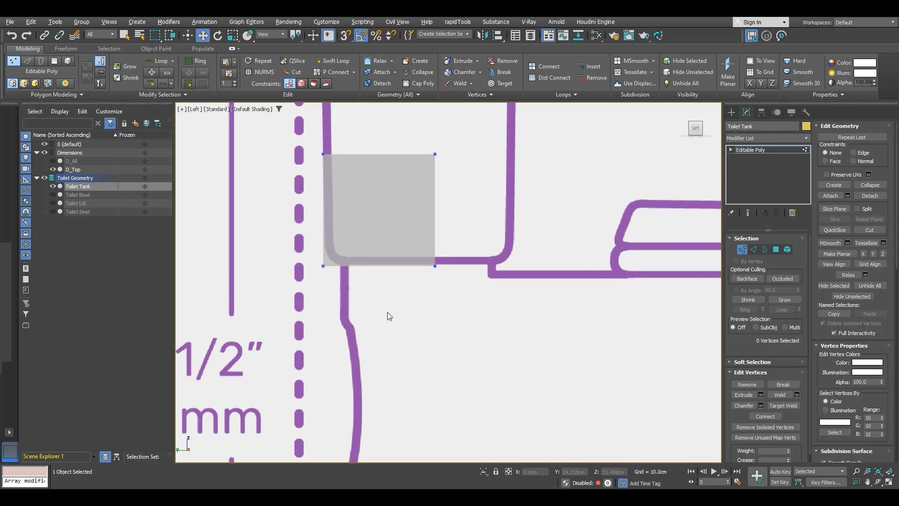
# Step: Select the box's top vertices and raise them up to the top of the tank outline
pyautogui.moveTo(432, 280); pyautogui.dragTo(421, 305, button='middle')
pyautogui.moveTo(442, 159); pyautogui.dragTo(441, 160)
pyautogui.click(459, 196)
pyautogui.moveTo(455, 195); pyautogui.dragTo(404, 285, button='middle')
pyautogui.scroll(-4, 418, 318)
pyautogui.scroll(3, 371, 284)
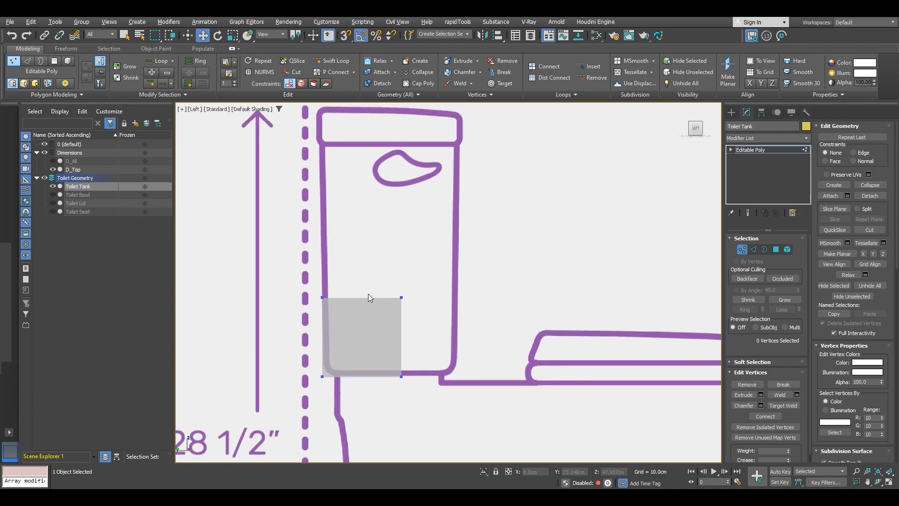
pyautogui.moveTo(287, 252); pyautogui.dragTo(424, 309)
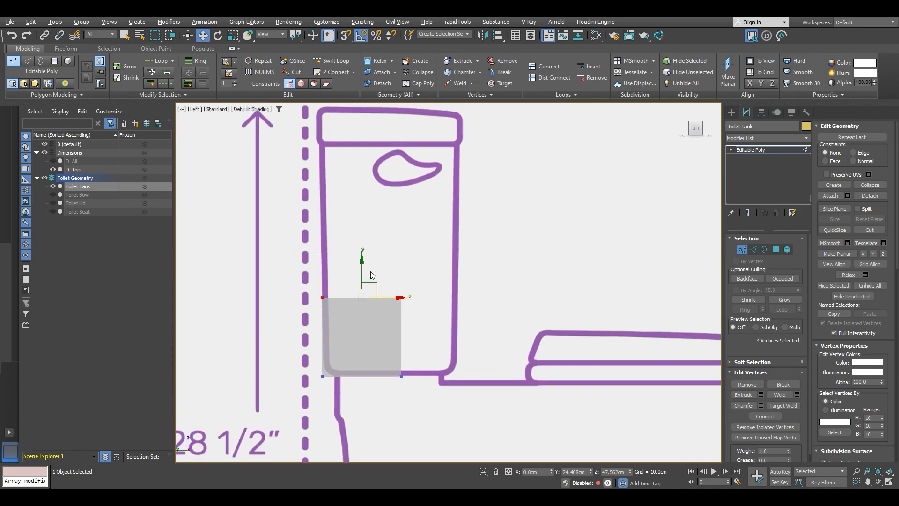
pyautogui.moveTo(364, 274); pyautogui.dragTo(359, 104)
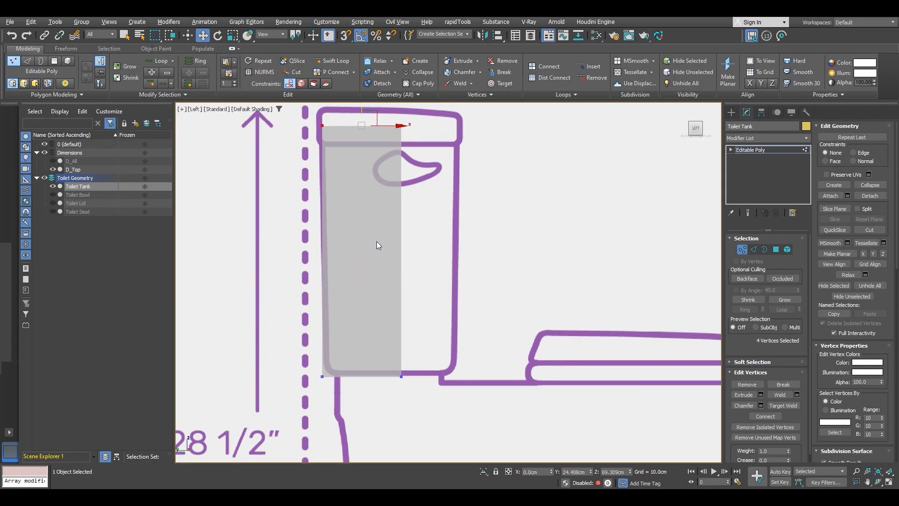
# Step: Move the box's back and front vertices out to the tank outline's back and front edges
pyautogui.moveTo(471, 406); pyautogui.dragTo(387, 114)
pyautogui.moveTo(431, 250); pyautogui.dragTo(491, 250)
pyautogui.moveTo(408, 322); pyautogui.dragTo(423, 320, button='middle')
pyautogui.moveTo(406, 398); pyautogui.dragTo(322, 116)
pyautogui.moveTo(370, 249); pyautogui.dragTo(364, 248)
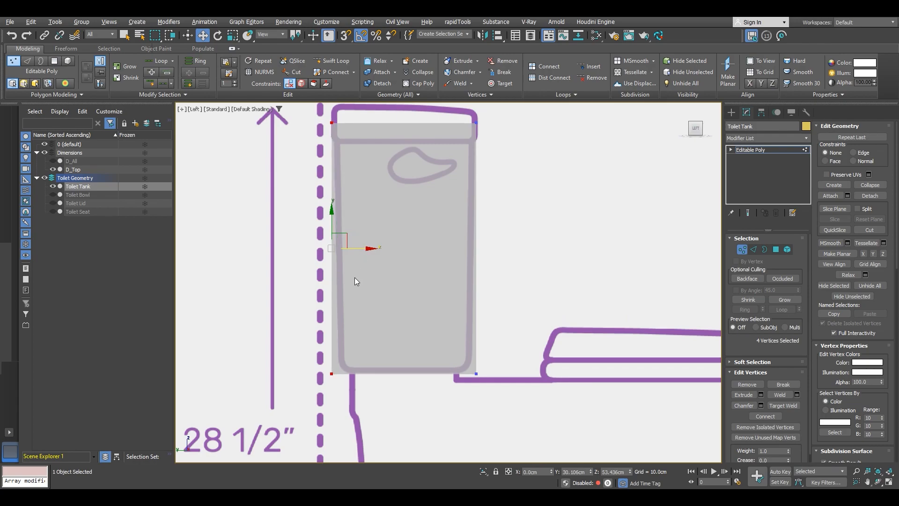
# Step: Select the bottom vertices and align them with the bottom edge of the tank outline
pyautogui.moveTo(297, 397); pyautogui.dragTo(538, 332)
pyautogui.scroll(5, 391, 383)
pyautogui.moveTo(392, 383)
pyautogui.mouseDown(button='middle')
pyautogui.moveTo(351, 374)
pyautogui.moveTo(398, 367)
pyautogui.mouseUp(button='middle')
pyautogui.scroll(-4, 398, 367)
pyautogui.moveTo(597, 385); pyautogui.dragTo(340, 307)
pyautogui.scroll(6, 445, 350)
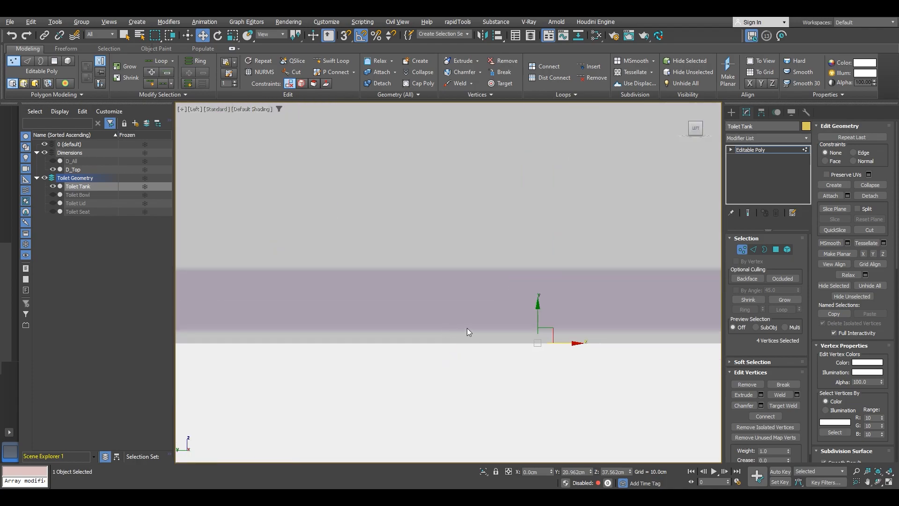
pyautogui.moveTo(538, 313); pyautogui.dragTo(538, 302)
pyautogui.scroll(-5, 536, 311)
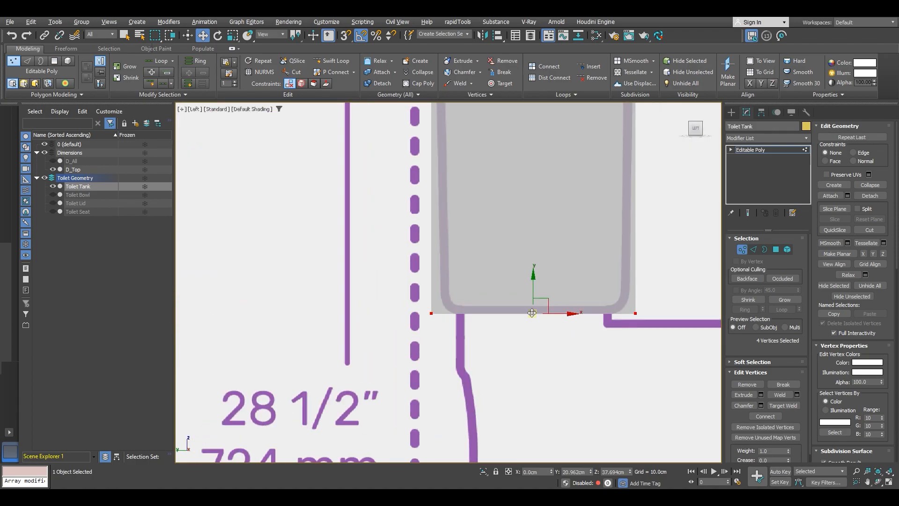
# Step: Select the top vertices and nudge them to align with the tank's top edge below the lid
pyautogui.moveTo(580, 309); pyautogui.dragTo(440, 310, button='middle')
pyautogui.scroll(-2, 459, 314)
pyautogui.moveTo(471, 242); pyautogui.dragTo(475, 387, button='middle')
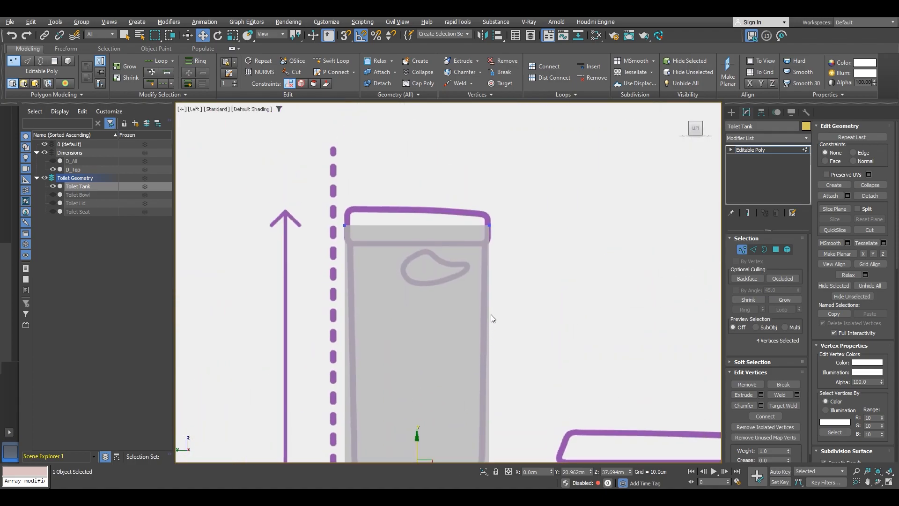
pyautogui.scroll(2, 386, 234)
pyautogui.moveTo(583, 223); pyautogui.dragTo(583, 223)
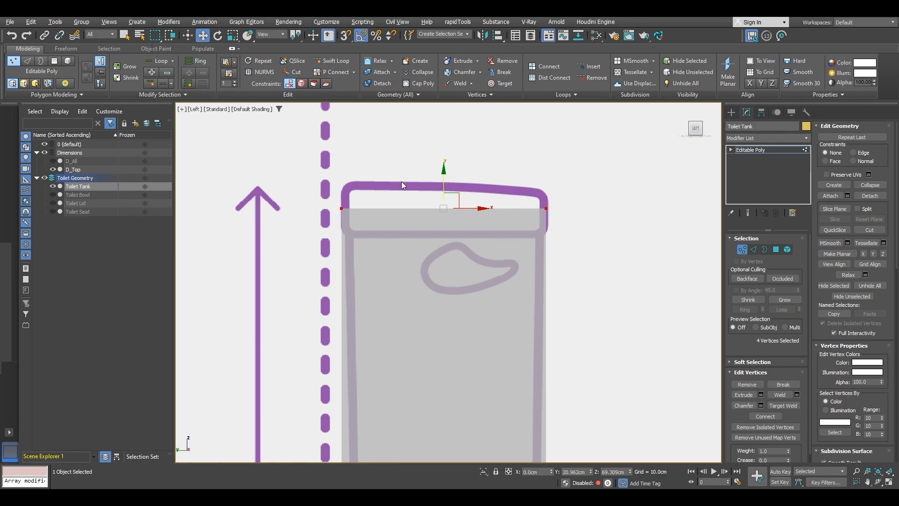
pyautogui.moveTo(444, 187); pyautogui.dragTo(444, 185)
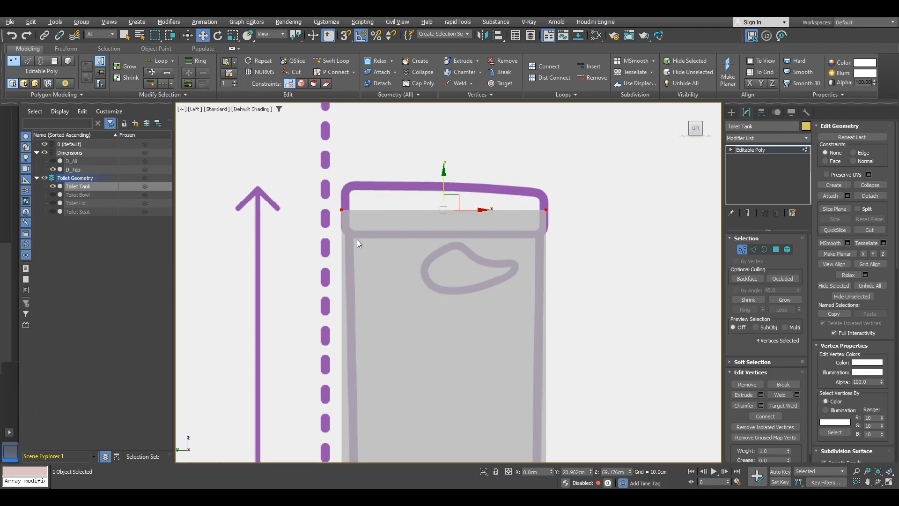
# Step: Select the top back vertices and nudge them onto the tank outline's back edge
pyautogui.scroll(2, 530, 249)
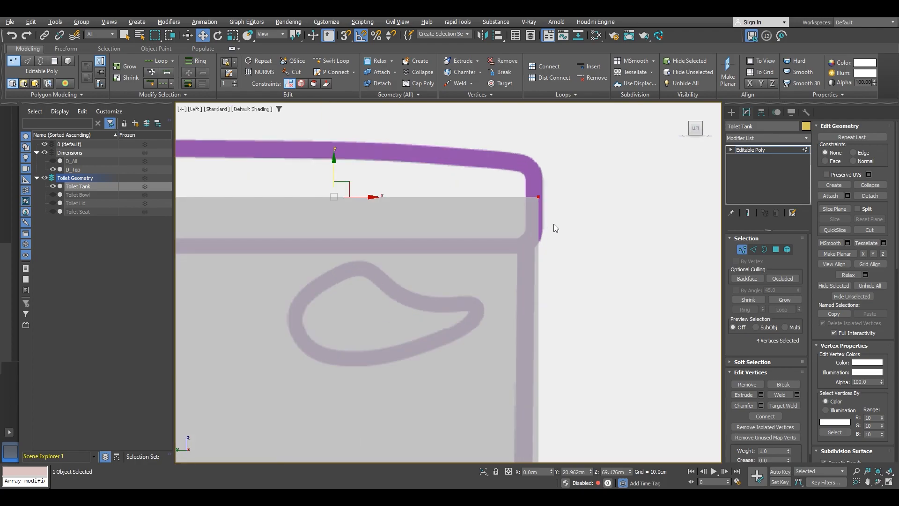
pyautogui.scroll(-2, 553, 223)
pyautogui.moveTo(545, 274); pyautogui.dragTo(486, 206)
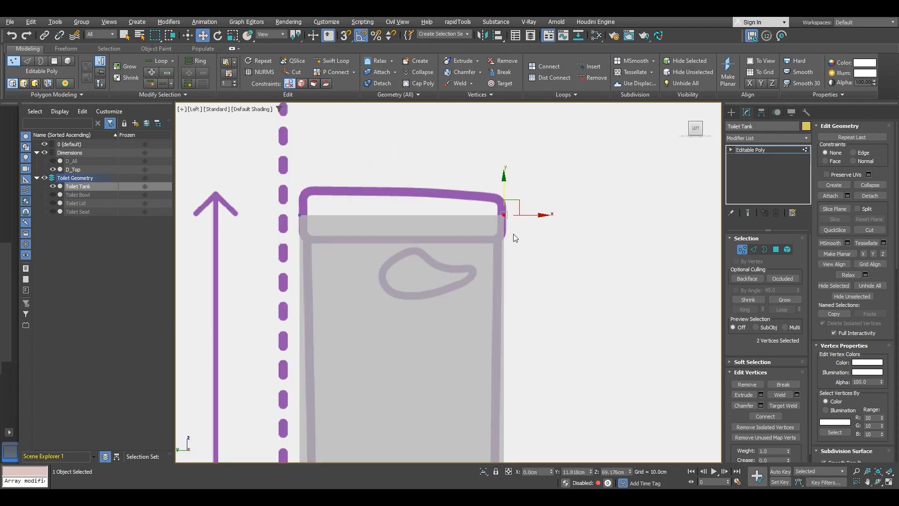
pyautogui.scroll(5, 512, 234)
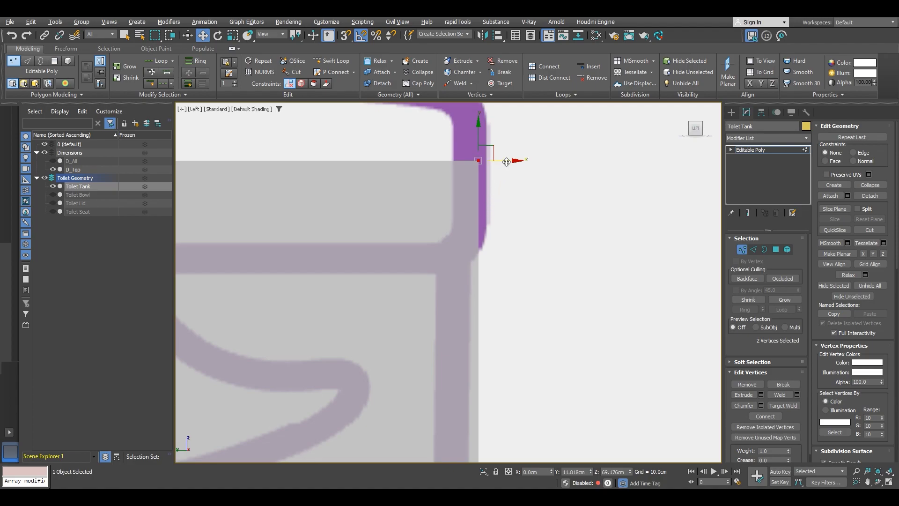
pyautogui.moveTo(506, 162); pyautogui.dragTo(502, 162)
pyautogui.scroll(-8, 505, 188)
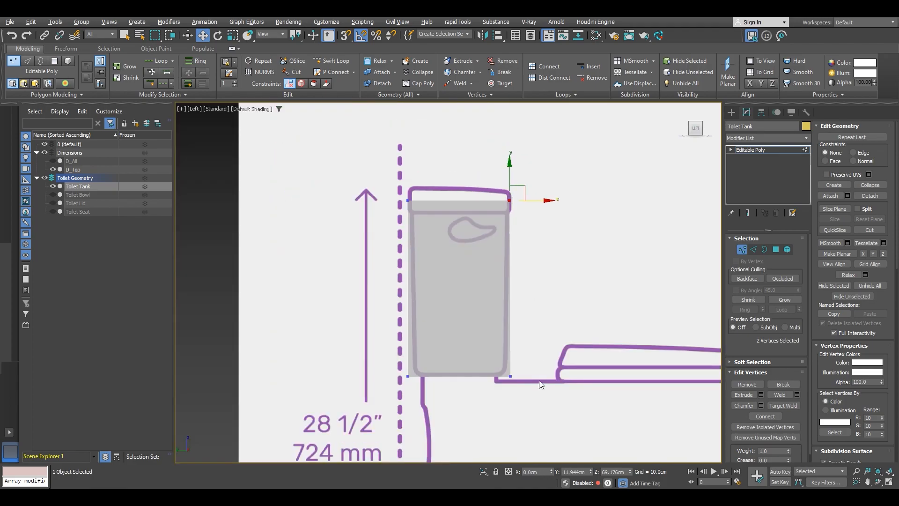
# Step: In the side view, move the box's bottom front vertices onto the tank outline's front edge
pyautogui.scroll(7, 545, 365)
pyautogui.moveTo(558, 364); pyautogui.dragTo(487, 290)
pyautogui.scroll(3, 491, 310)
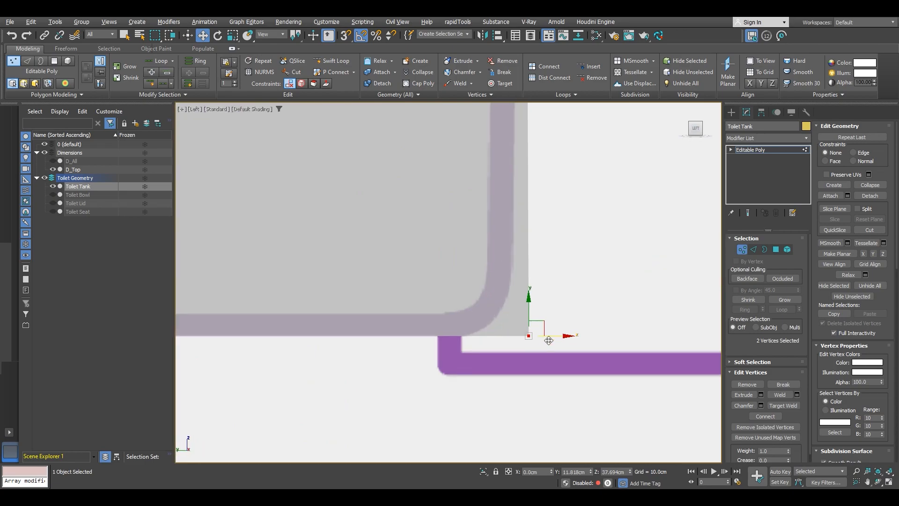
pyautogui.moveTo(560, 335); pyautogui.dragTo(544, 332)
# Step: Select the top corner vertices and shift them to line up with the tank outline's top corners
pyautogui.scroll(-3, 545, 332)
pyautogui.moveTo(535, 246); pyautogui.dragTo(516, 355, button='middle')
pyautogui.moveTo(509, 247); pyautogui.dragTo(488, 354, button='middle')
pyautogui.moveTo(499, 214); pyautogui.dragTo(498, 319, button='middle')
pyautogui.scroll(-2, 497, 319)
pyautogui.scroll(5, 490, 220)
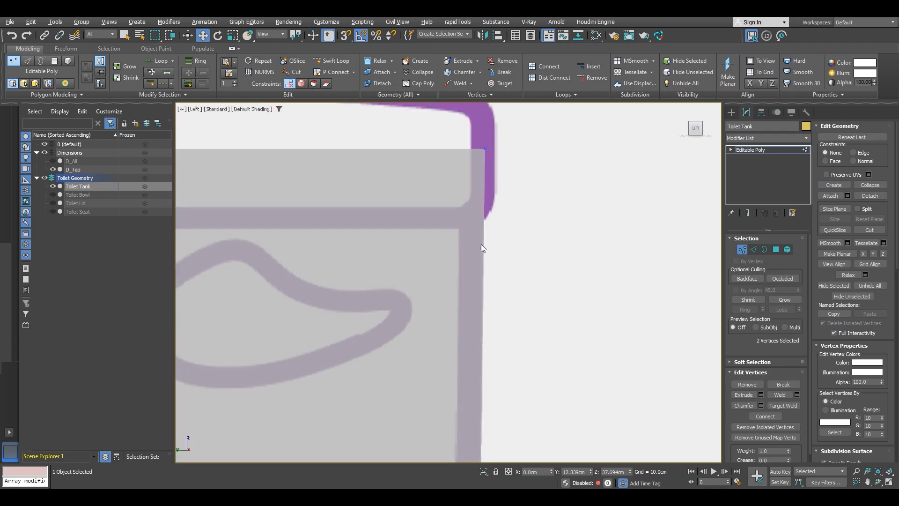
pyautogui.scroll(-5, 479, 246)
pyautogui.moveTo(437, 307); pyautogui.dragTo(462, 280, button='middle')
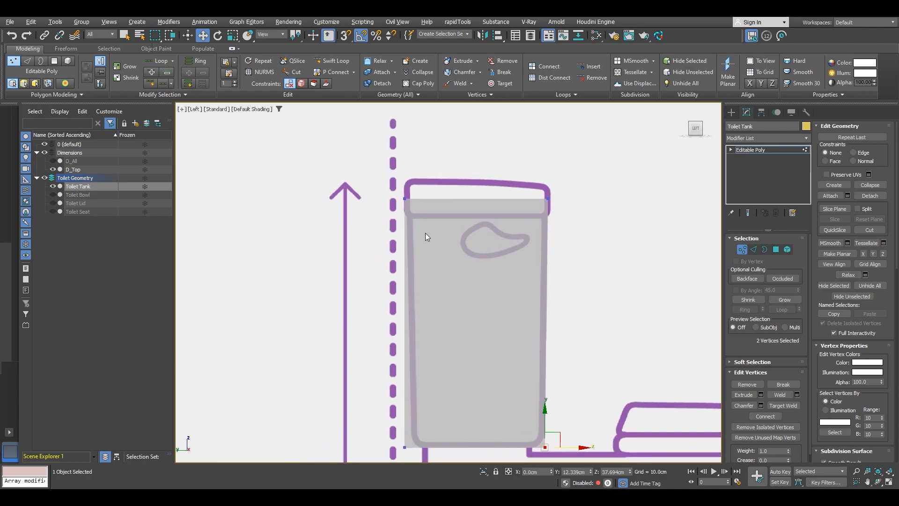
pyautogui.scroll(6, 425, 235)
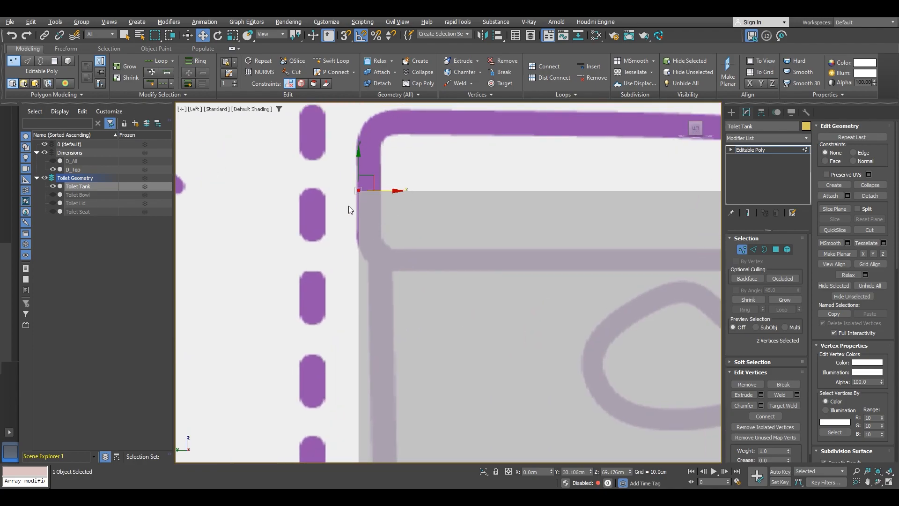
pyautogui.scroll(2, 367, 212)
pyautogui.moveTo(380, 182); pyautogui.dragTo(392, 182)
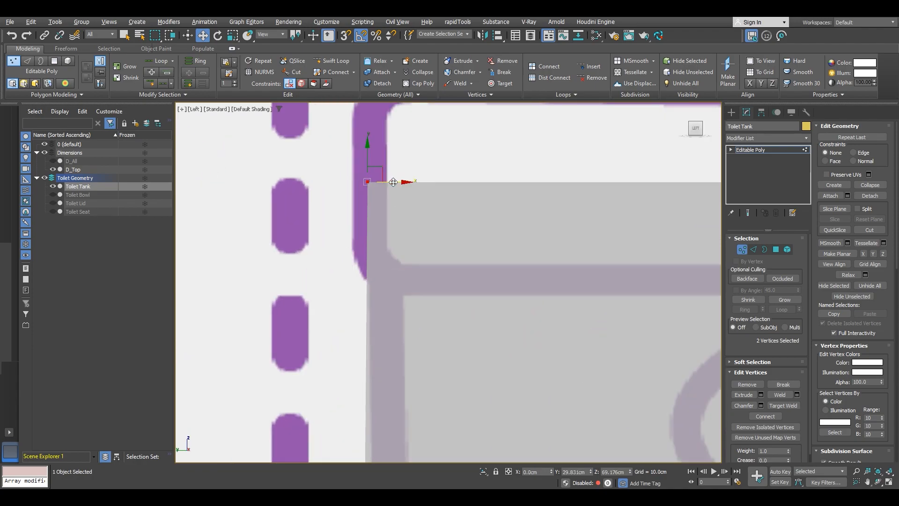
# Step: Fine-tune the back vertices so the box's back edge follows the tank outline's back edge
pyautogui.scroll(-6, 394, 184)
pyautogui.moveTo(422, 445)
pyautogui.mouseDown(button='middle')
pyautogui.moveTo(407, 307)
pyautogui.moveTo(418, 262)
pyautogui.mouseUp(button='middle')
pyautogui.scroll(5, 404, 346)
pyautogui.moveTo(406, 333); pyautogui.dragTo(307, 287)
pyautogui.moveTo(382, 298); pyautogui.dragTo(409, 299)
pyautogui.scroll(-5, 409, 298)
pyautogui.moveTo(452, 169); pyautogui.dragTo(429, 315, button='middle')
pyautogui.moveTo(426, 177); pyautogui.dragTo(418, 273, button='middle')
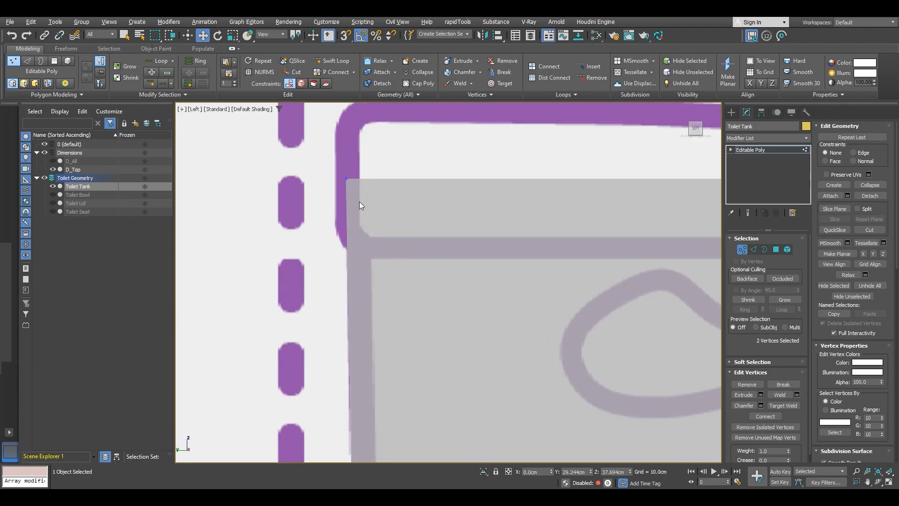
pyautogui.scroll(5, 407, 200)
pyautogui.moveTo(384, 170); pyautogui.dragTo(383, 171)
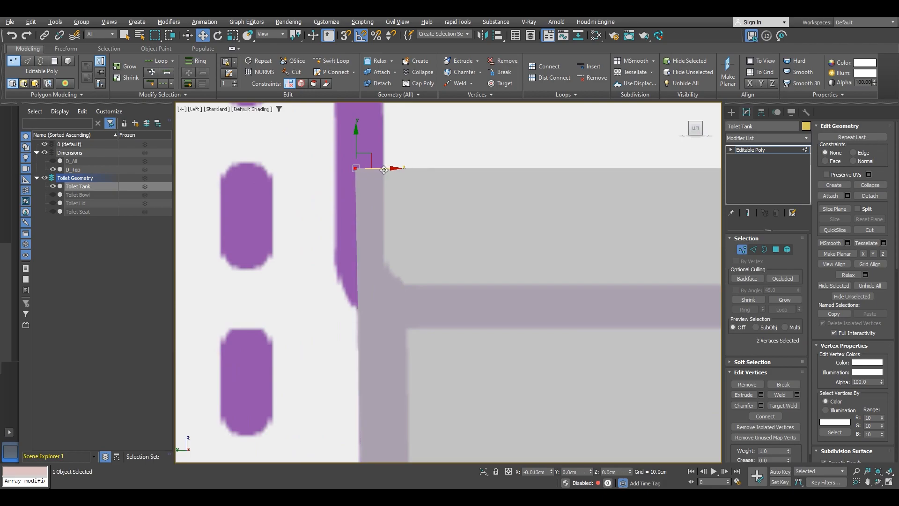
pyautogui.scroll(-8, 384, 170)
pyautogui.moveTo(488, 205); pyautogui.dragTo(433, 192, button='middle')
pyautogui.scroll(-4, 433, 193)
pyautogui.moveTo(453, 288); pyautogui.dragTo(486, 219, button='middle')
pyautogui.keyDown('alt'); pyautogui.moveTo(521, 240); pyautogui.dragTo(489, 305, button='middle'); pyautogui.keyUp('alt')
pyautogui.scroll(-5, 439, 261)
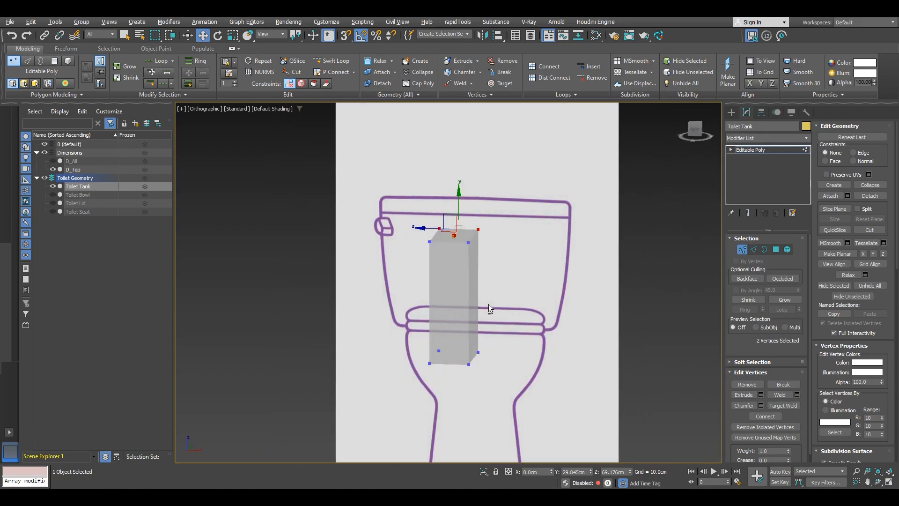
# Step: Switch to the front view, select the box's right-side vertices and turn on snapping
pyautogui.click(696, 132)
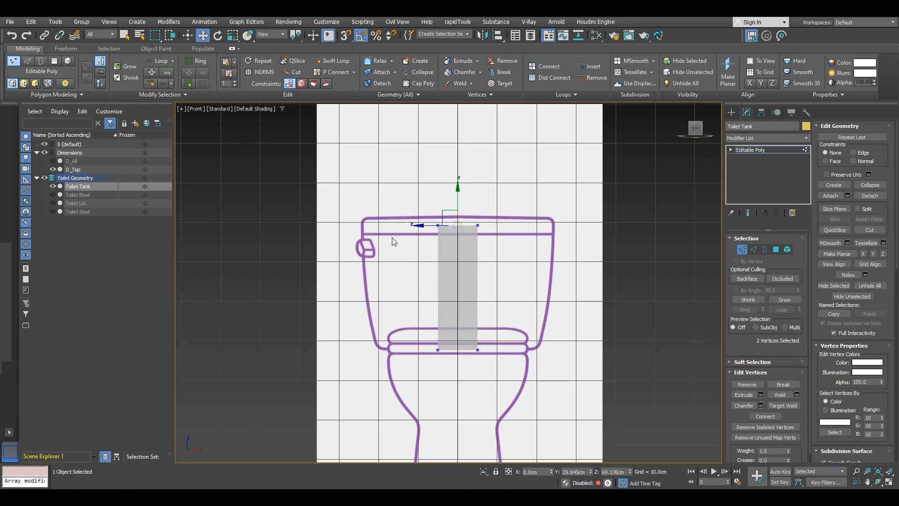
pyautogui.scroll(2, 480, 347)
pyautogui.moveTo(511, 373); pyautogui.dragTo(463, 160)
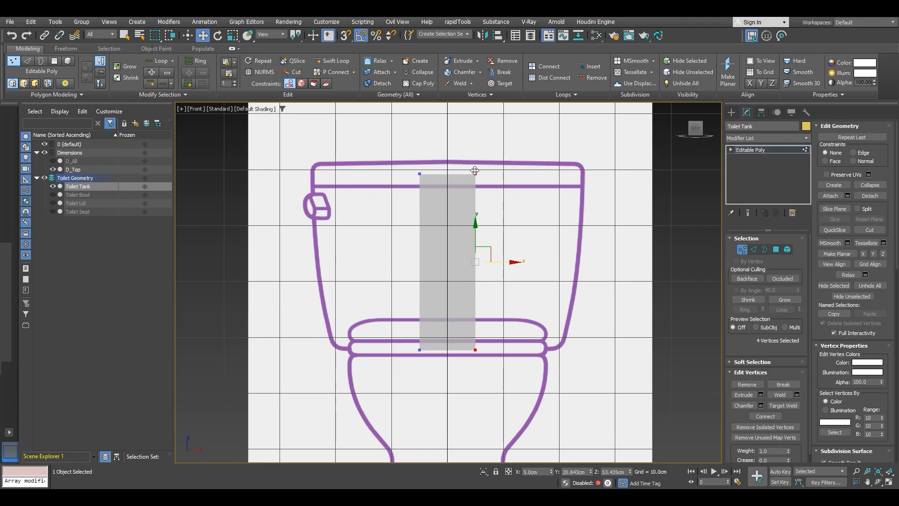
pyautogui.press('s')
pyautogui.moveTo(475, 350); pyautogui.dragTo(451, 350)
pyautogui.keyDown('alt'); pyautogui.moveTo(472, 345); pyautogui.dragTo(464, 313, button='middle'); pyautogui.keyUp('alt')
# Step: Orbit around the box in polygon mode to inspect it, then return to the front view
pyautogui.press('4')
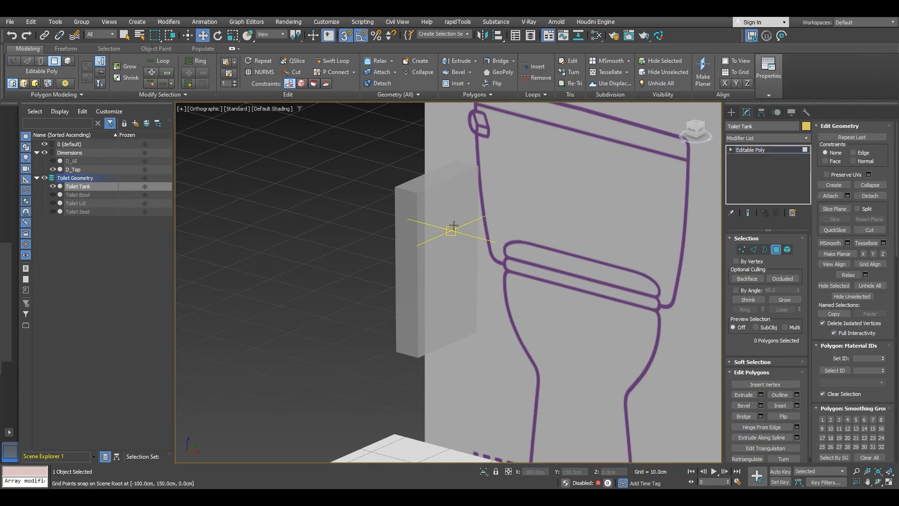
pyautogui.click(454, 225)
pyautogui.keyDown('alt'); pyautogui.moveTo(462, 257); pyautogui.dragTo(477, 267, button='middle'); pyautogui.keyUp('alt')
pyautogui.hotkey('ctrl', 'd')
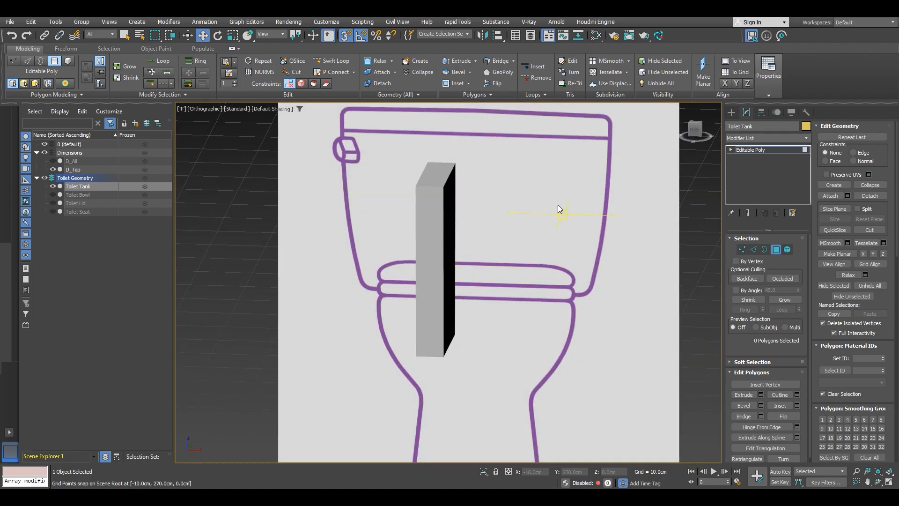
pyautogui.click(443, 174)
pyautogui.keyDown('alt'); pyautogui.moveTo(457, 225); pyautogui.dragTo(497, 224, button='middle'); pyautogui.keyUp('alt')
pyautogui.click(475, 238)
pyautogui.hotkey('shift', 'z')
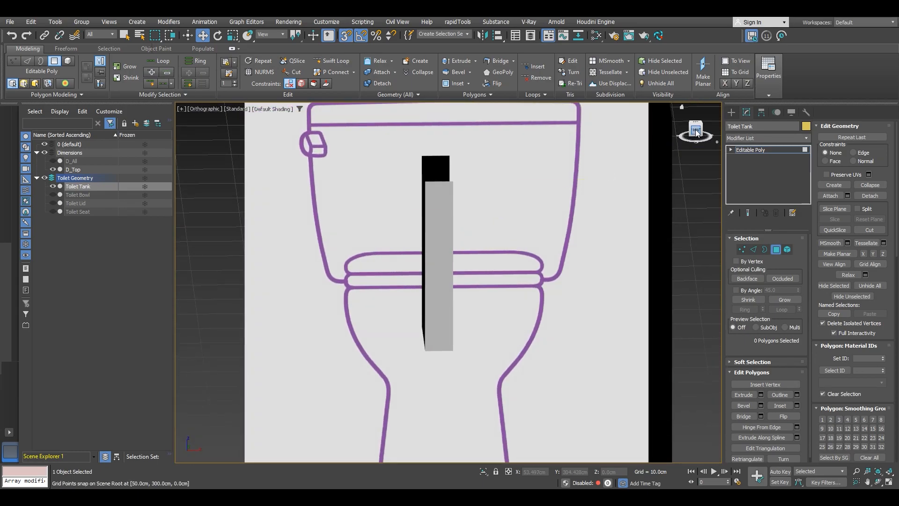
pyautogui.click(696, 129)
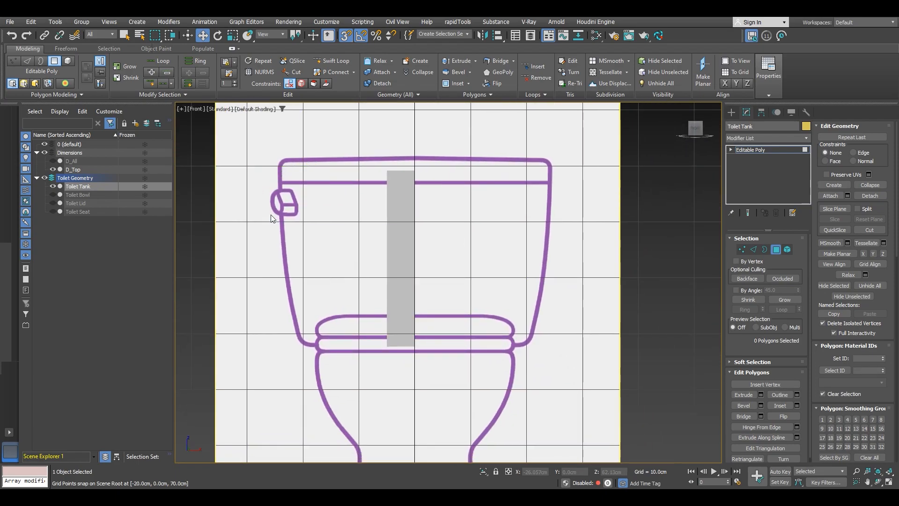
# Step: Enable see-through display and move the box's left vertices out to the tank outline's left side
pyautogui.press('1')
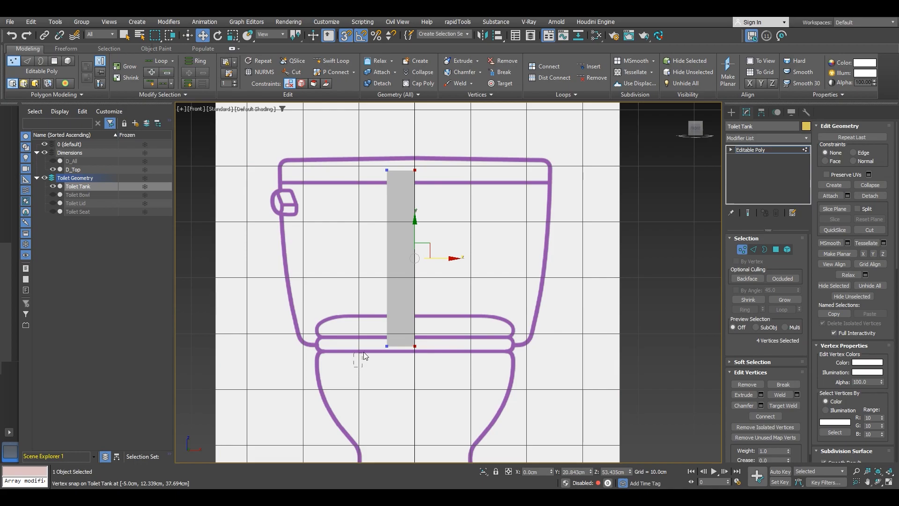
pyautogui.moveTo(402, 150); pyautogui.dragTo(401, 150)
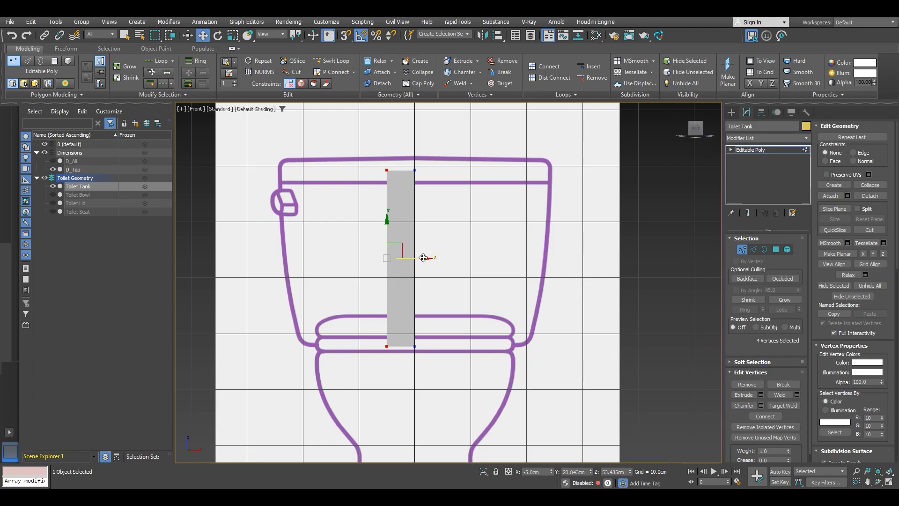
pyautogui.moveTo(424, 258); pyautogui.dragTo(312, 259)
pyautogui.hotkey('alt', 'x')
pyautogui.scroll(5, 282, 218)
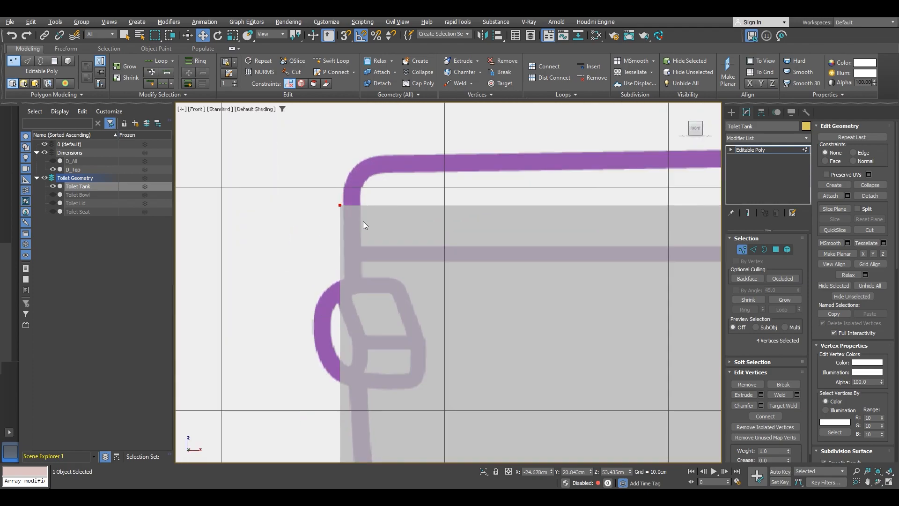
pyautogui.scroll(4, 335, 196)
pyautogui.moveTo(335, 192); pyautogui.dragTo(349, 190)
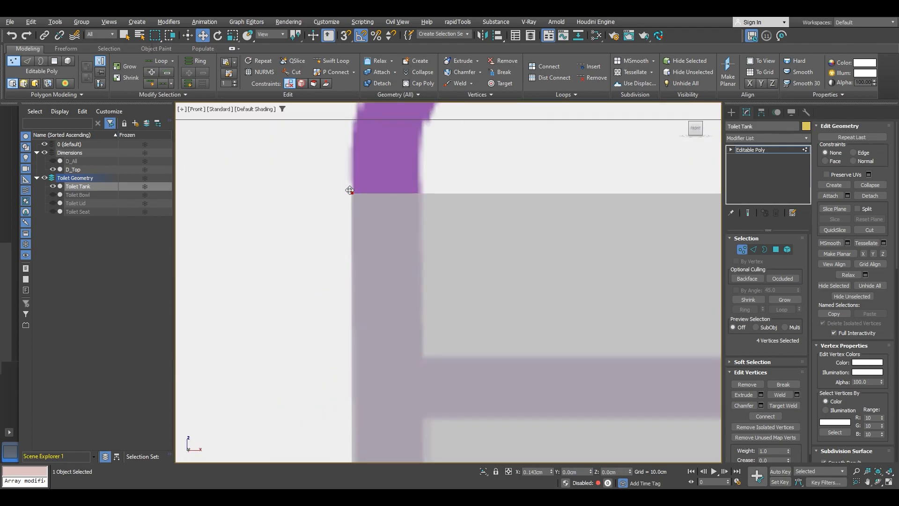
pyautogui.scroll(-5, 351, 192)
pyautogui.scroll(3, 417, 204)
pyautogui.moveTo(428, 299); pyautogui.dragTo(425, 278, button='middle')
pyautogui.scroll(-2, 364, 368)
pyautogui.moveTo(373, 332)
pyautogui.mouseDown(button='middle')
pyautogui.moveTo(372, 380)
pyautogui.moveTo(360, 338)
pyautogui.mouseUp(button='middle')
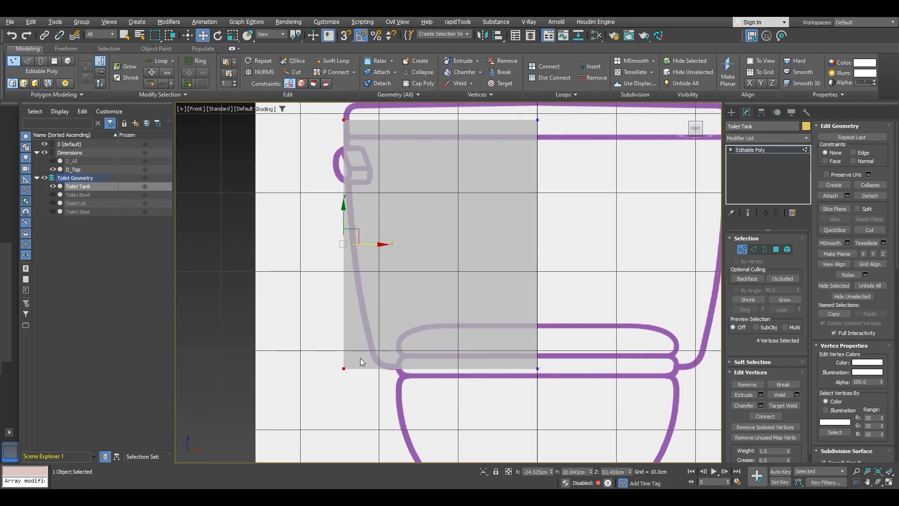
# Step: Select the bottom left vertices and move them inward onto the tank outline's tapered lower corner
pyautogui.scroll(2, 364, 369)
pyautogui.moveTo(352, 356); pyautogui.dragTo(400, 375)
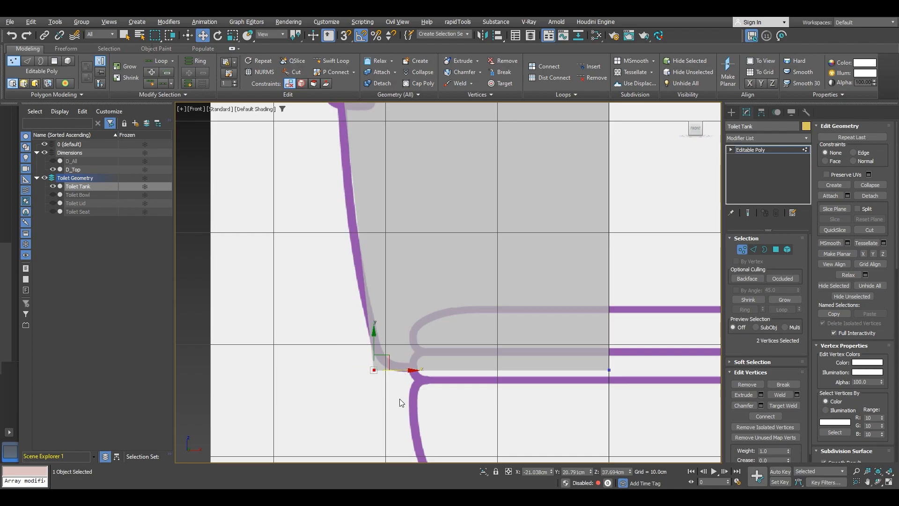
pyautogui.scroll(3, 395, 377)
pyautogui.scroll(-4, 394, 377)
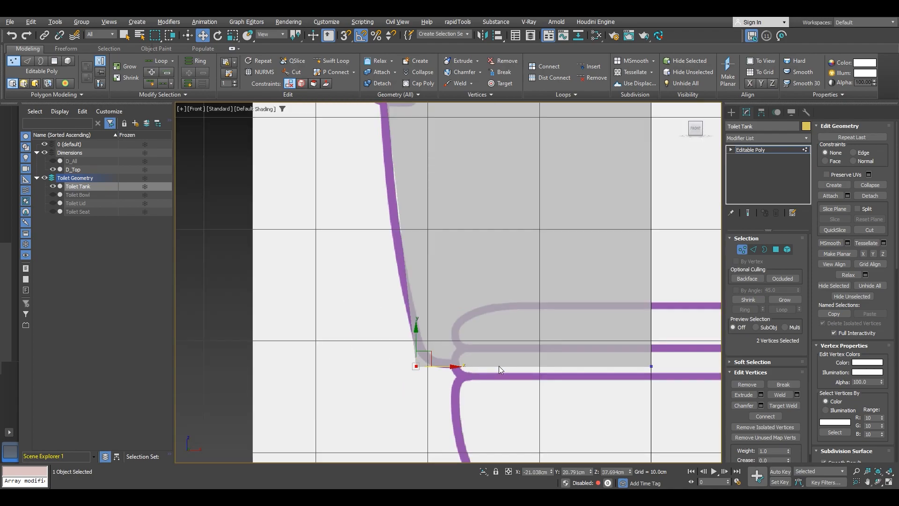
pyautogui.moveTo(499, 366); pyautogui.dragTo(422, 404, button='middle')
pyautogui.scroll(-2, 434, 348)
pyautogui.moveTo(434, 349); pyautogui.dragTo(431, 324, button='middle')
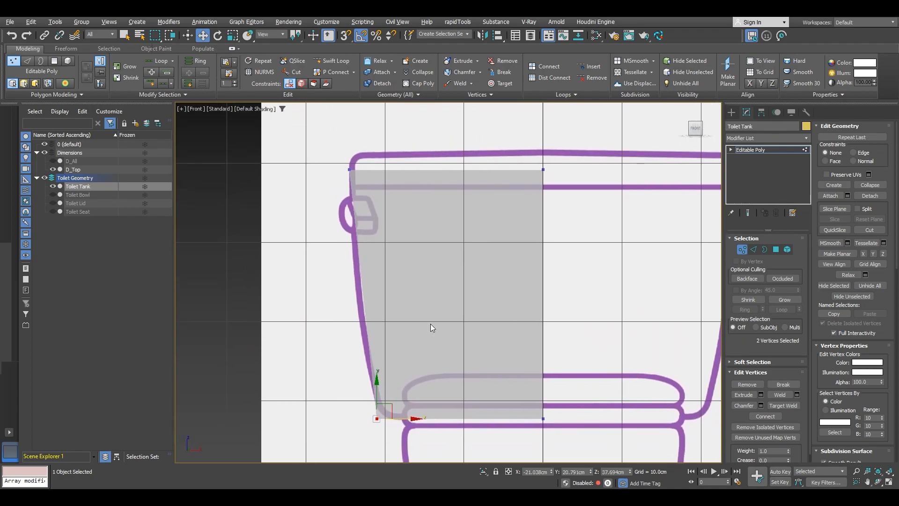
# Step: Select the four vertical edges and connect them with 3 segments
pyautogui.press('2')
pyautogui.moveTo(304, 298); pyautogui.dragTo(581, 275)
pyautogui.keyDown('alt'); pyautogui.moveTo(435, 293); pyautogui.dragTo(461, 293, button='middle'); pyautogui.keyUp('alt')
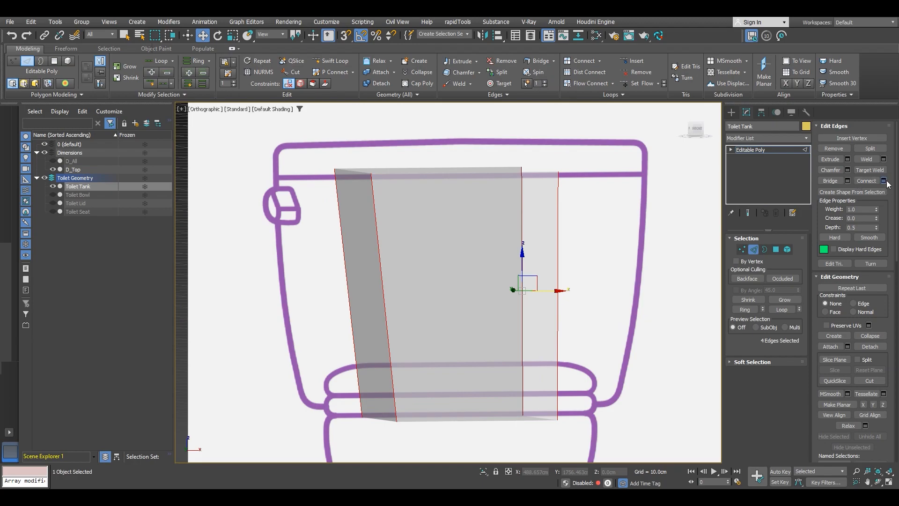
pyautogui.click(883, 180)
pyautogui.click(455, 287)
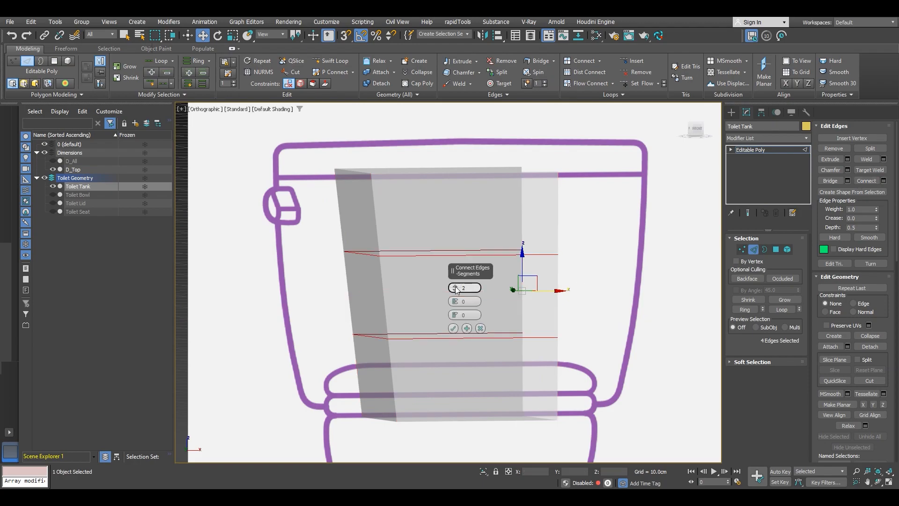
pyautogui.click(455, 287)
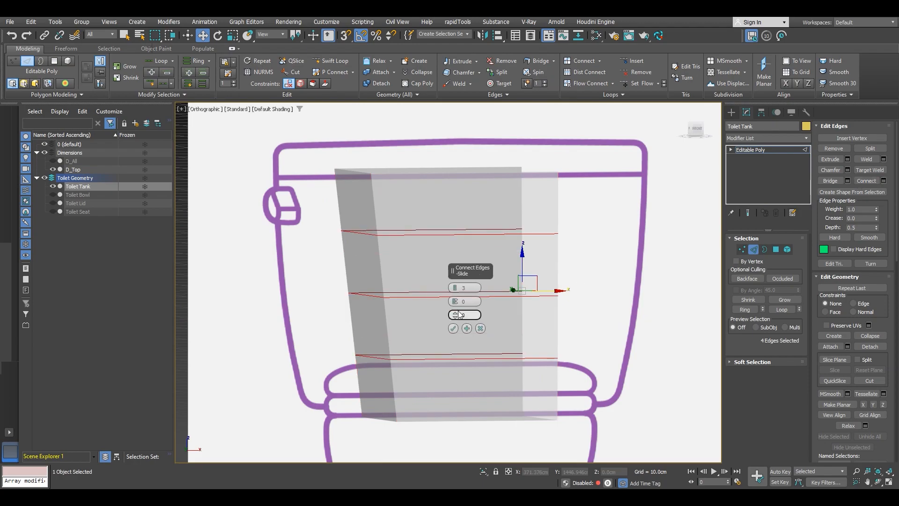
pyautogui.click(453, 328)
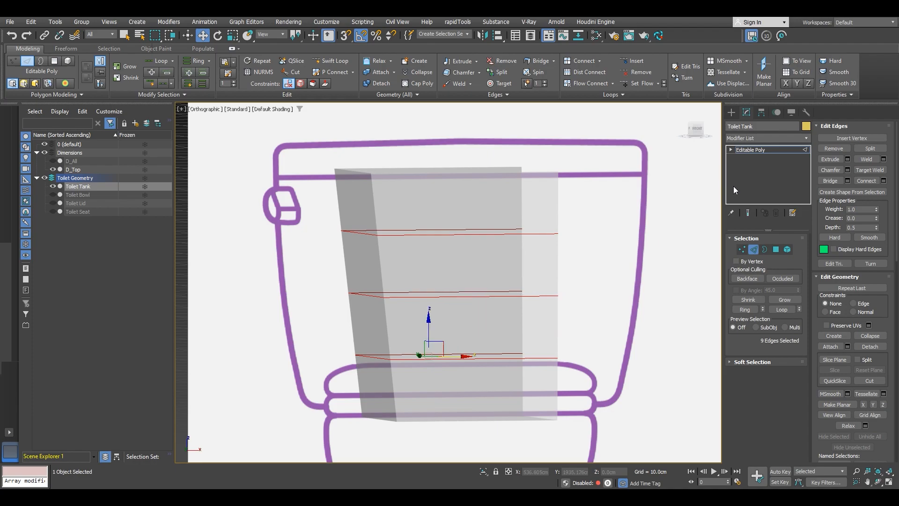
# Step: In the front view, select the top new loop's vertices and raise them toward the tank's top
pyautogui.click(698, 129)
pyautogui.moveTo(547, 288); pyautogui.dragTo(439, 265, button='middle')
pyautogui.scroll(2, 485, 231)
pyautogui.press('1')
pyautogui.press('1')
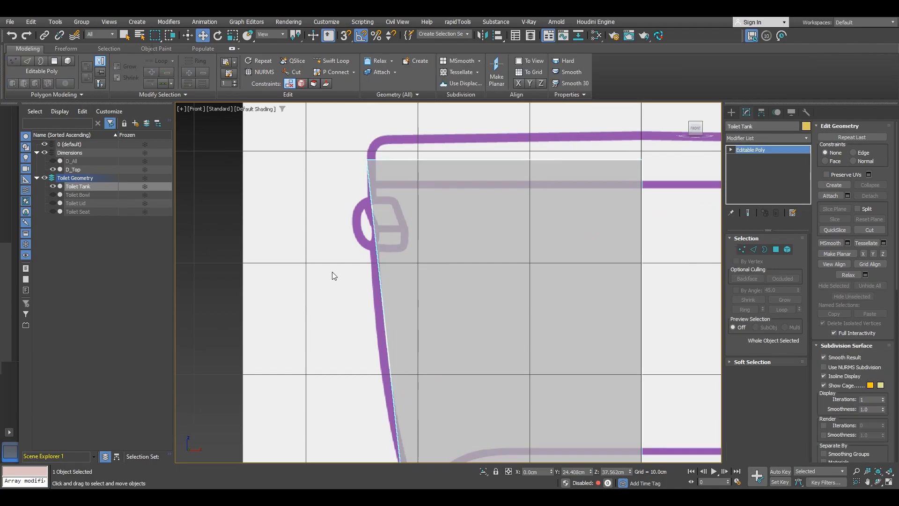
pyautogui.press('1')
pyautogui.moveTo(331, 271); pyautogui.dragTo(654, 229)
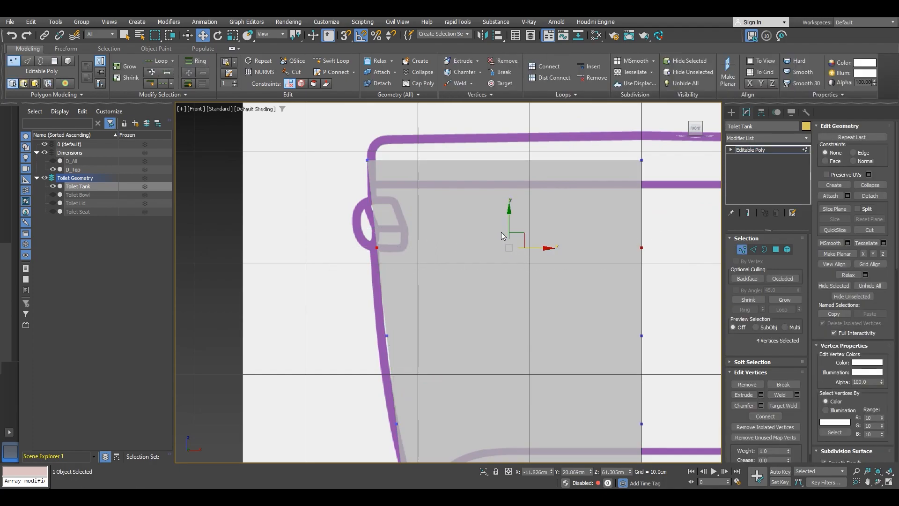
pyautogui.moveTo(509, 224); pyautogui.dragTo(506, 186)
# Step: Move the left vertices of the upper two new loops outward onto the tank outline's left side
pyautogui.moveTo(412, 231); pyautogui.dragTo(361, 202)
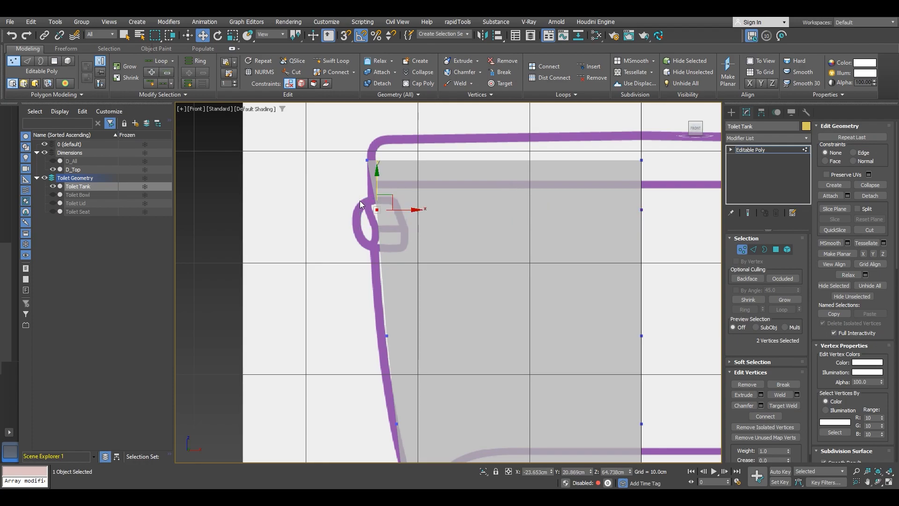
pyautogui.scroll(3, 361, 201)
pyautogui.moveTo(429, 227); pyautogui.dragTo(403, 227)
pyautogui.scroll(-6, 405, 234)
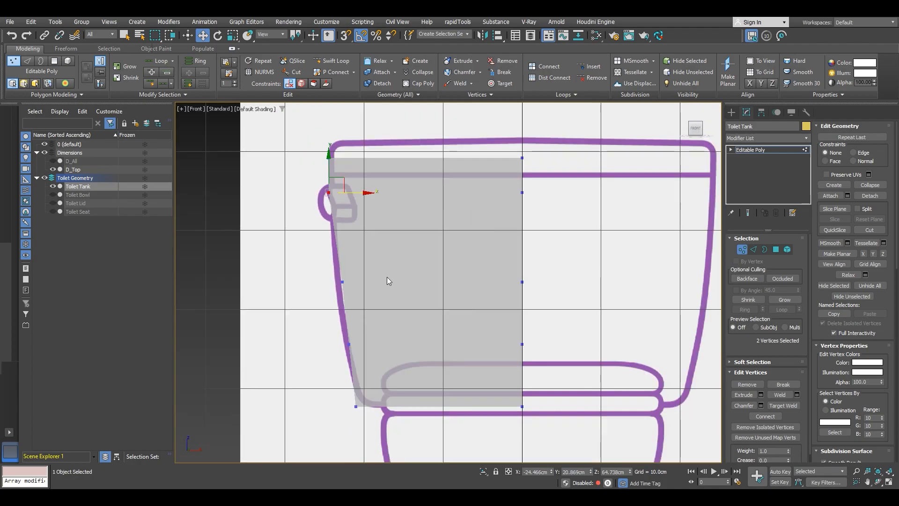
pyautogui.moveTo(329, 306); pyautogui.dragTo(356, 273)
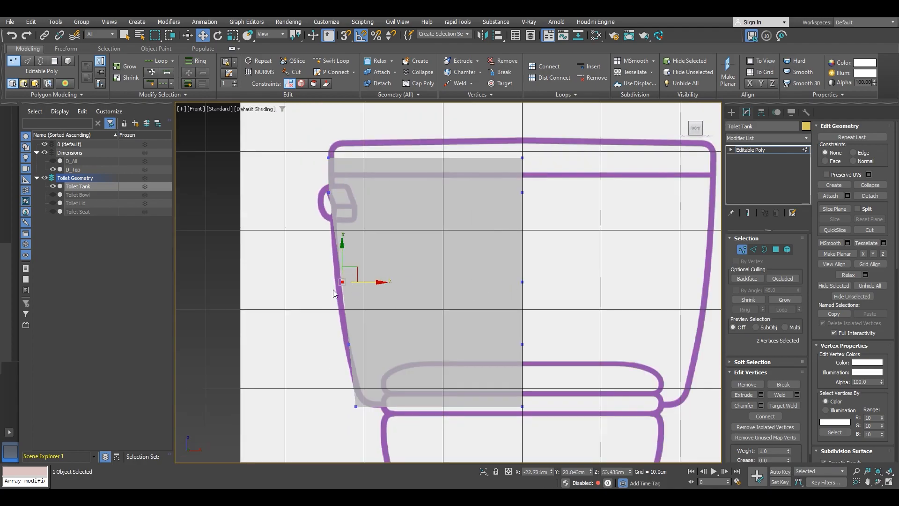
pyautogui.scroll(5, 327, 289)
pyautogui.moveTo(449, 259); pyautogui.dragTo(421, 266)
pyautogui.scroll(-5, 421, 265)
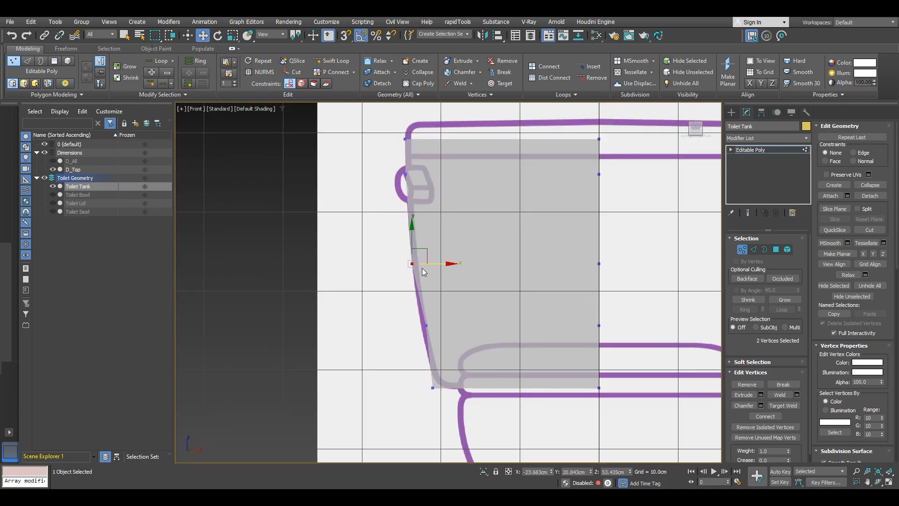
# Step: Select the middle new loop's vertices and lower them slightly
pyautogui.scroll(2, 398, 306)
pyautogui.moveTo(631, 266); pyautogui.dragTo(664, 257)
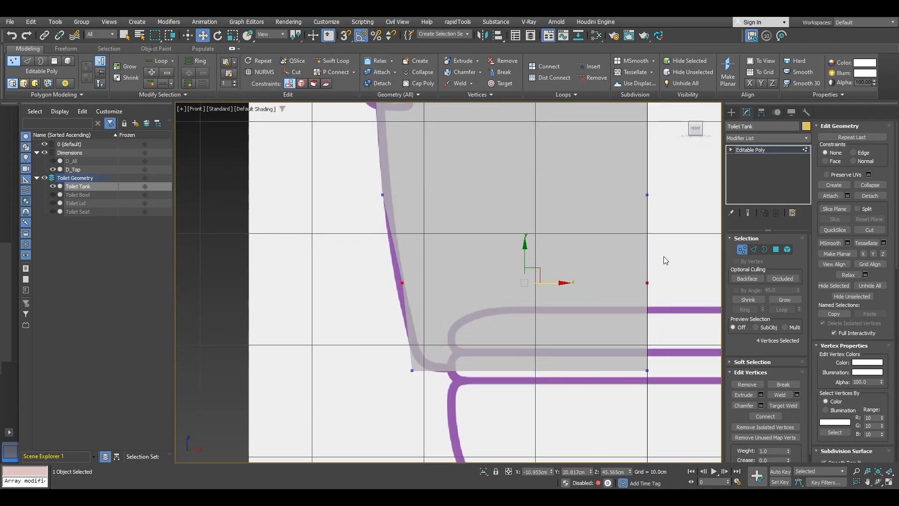
pyautogui.moveTo(526, 257); pyautogui.dragTo(529, 288)
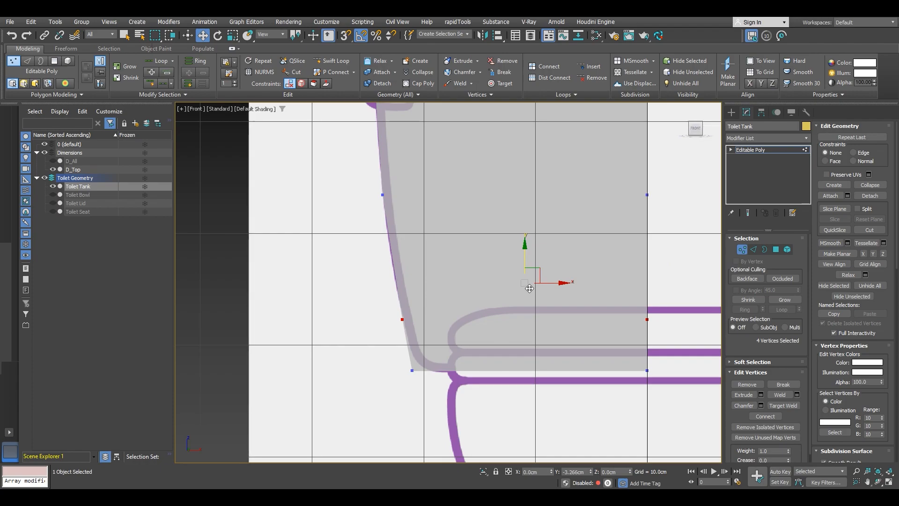
pyautogui.scroll(2, 584, 317)
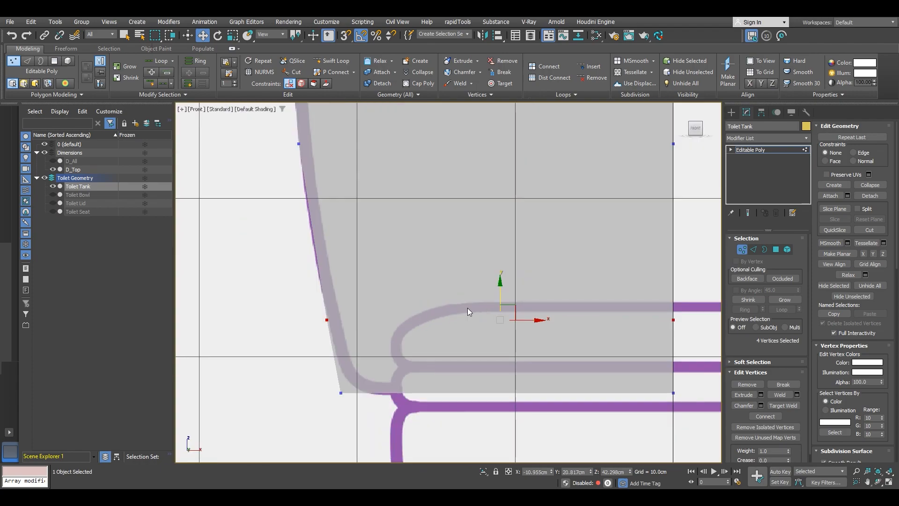
# Step: In the front view, move the left vertices of the lower loops outward to follow the tank outline's curved left side
pyautogui.scroll(-3, 482, 323)
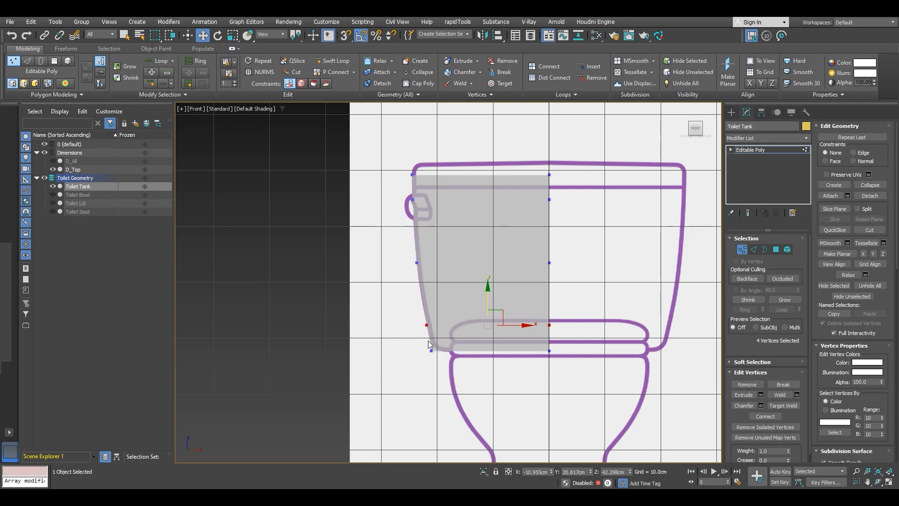
pyautogui.scroll(4, 470, 333)
pyautogui.moveTo(543, 268); pyautogui.dragTo(542, 280)
pyautogui.click(298, 311)
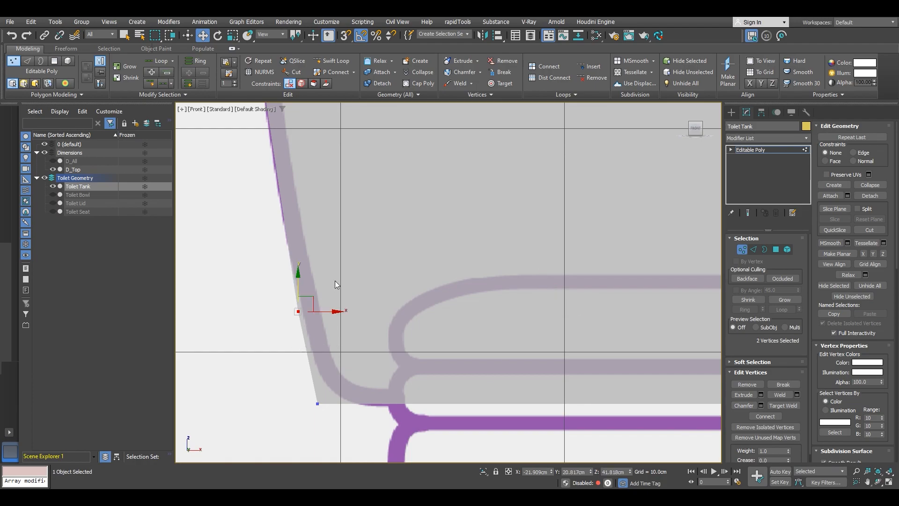
pyautogui.moveTo(327, 311); pyautogui.dragTo(331, 311)
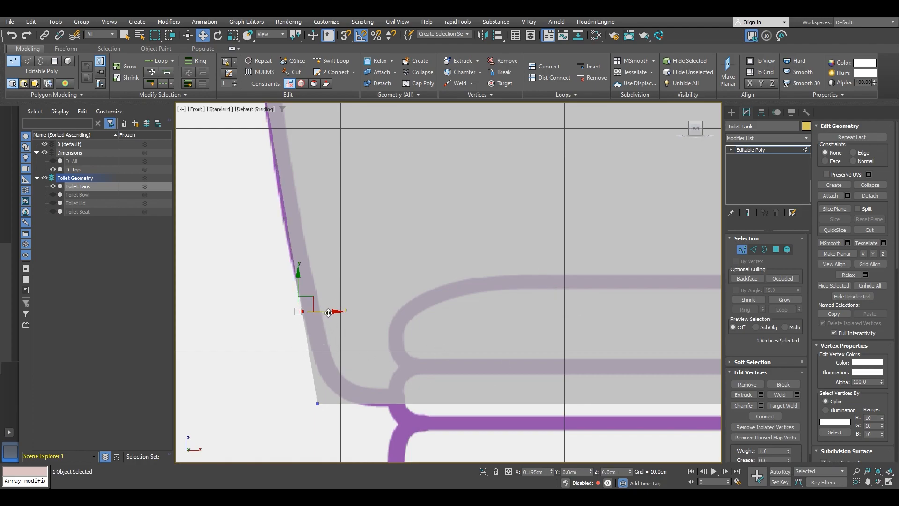
pyautogui.moveTo(330, 420); pyautogui.dragTo(355, 405)
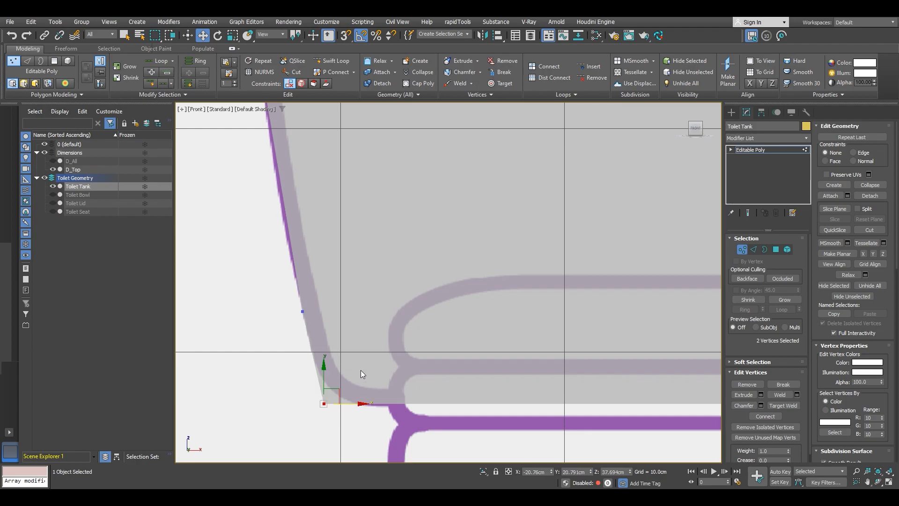
# Step: Orbit around the tank in perspective and toggle shading to inspect the reshaped edge loops
pyautogui.scroll(-3, 359, 375)
pyautogui.scroll(-2, 360, 368)
pyautogui.moveTo(371, 296); pyautogui.dragTo(431, 271, button='middle')
pyautogui.moveTo(431, 271); pyautogui.dragTo(382, 287, button='middle')
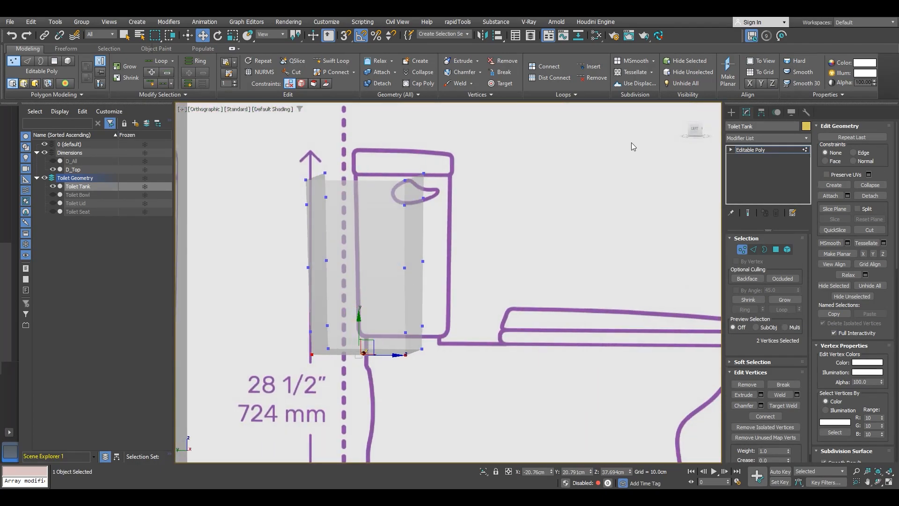
pyautogui.click(695, 131)
pyautogui.scroll(3, 365, 361)
pyautogui.scroll(-3, 366, 362)
pyautogui.keyDown('alt'); pyautogui.moveTo(369, 341); pyautogui.dragTo(368, 322, button='middle'); pyautogui.keyUp('alt')
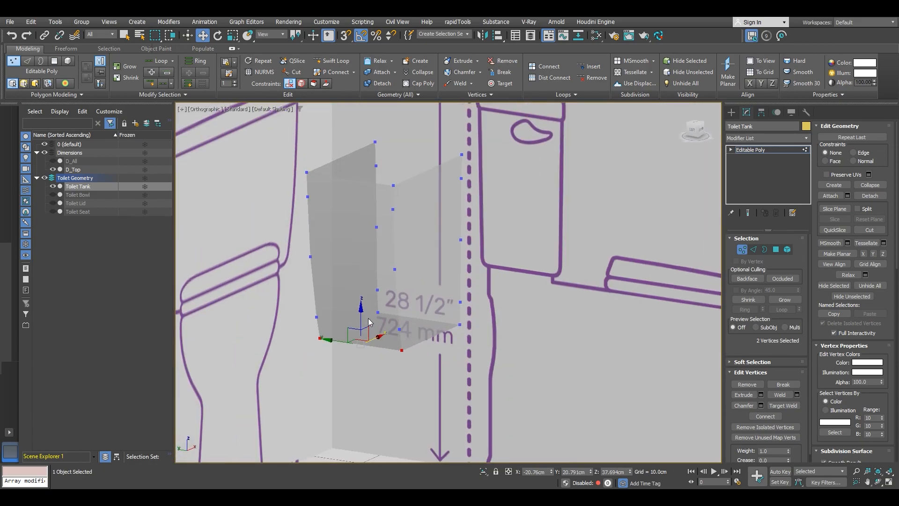
pyautogui.press('F3')
pyautogui.press('F3')
pyautogui.press('2')
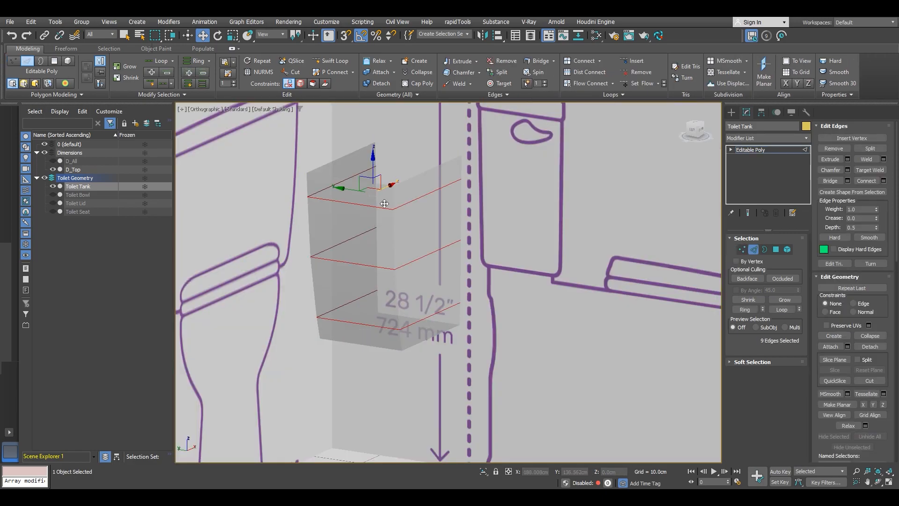
# Step: Select the tank's top polygons and detach them as a clone named TankLid
pyautogui.press('4')
pyautogui.click(406, 193)
pyautogui.keyDown('ctrl'); pyautogui.click(375, 199); pyautogui.keyUp('ctrl')
pyautogui.keyDown('alt'); pyautogui.moveTo(374, 199); pyautogui.dragTo(403, 182, button='middle'); pyautogui.keyUp('alt')
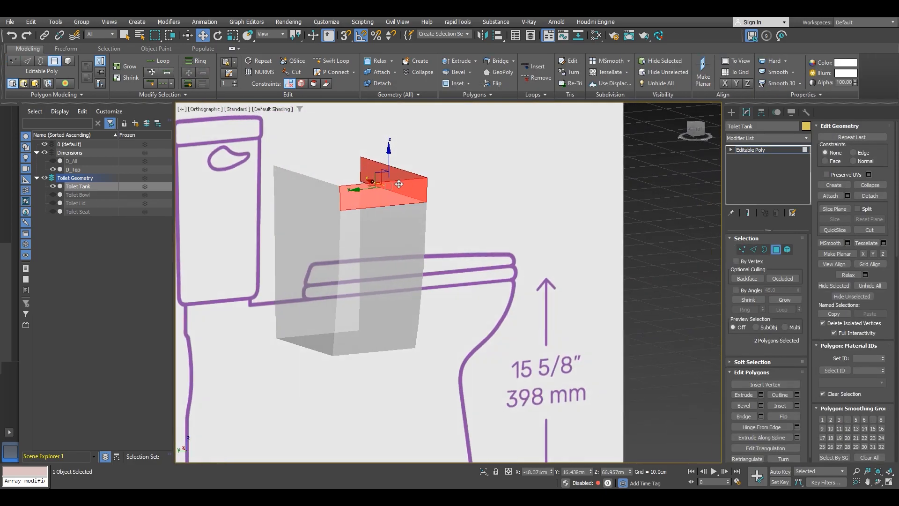
pyautogui.keyDown('ctrl'); pyautogui.click(319, 198); pyautogui.keyUp('ctrl')
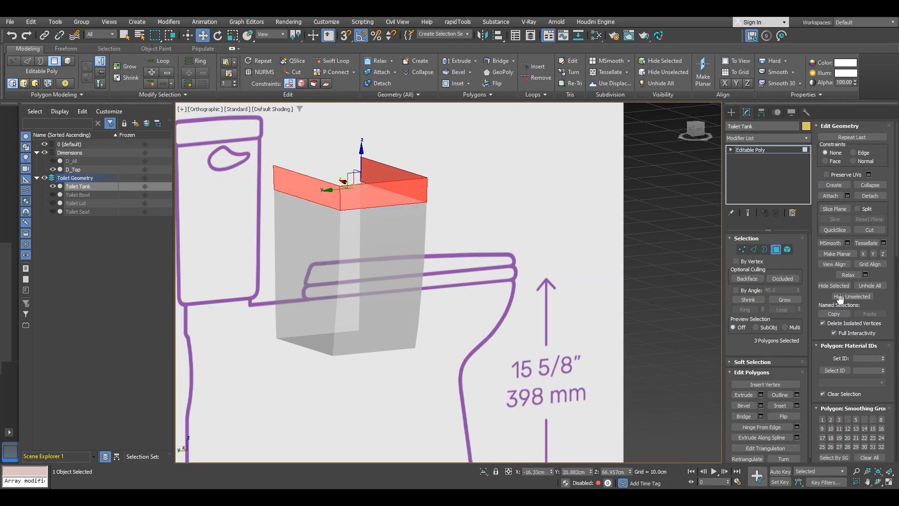
pyautogui.click(871, 195)
pyautogui.click(442, 268)
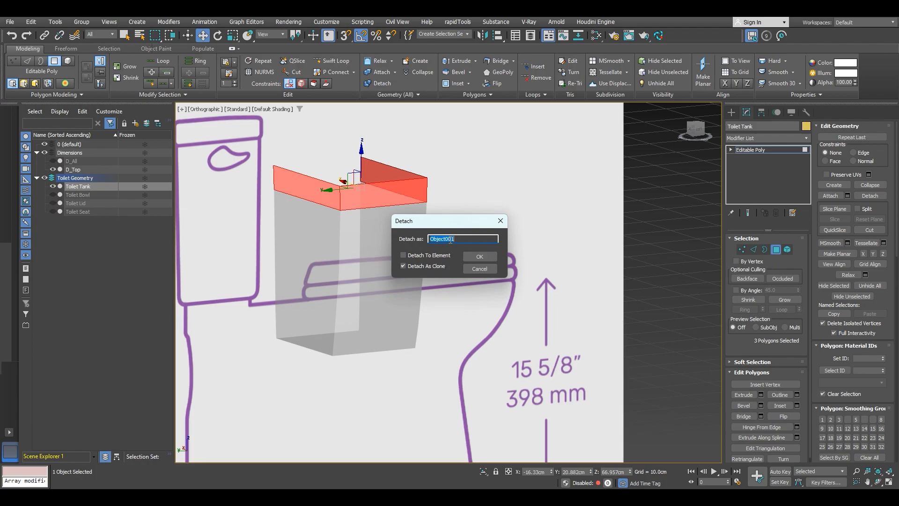
pyautogui.write('T')
pyautogui.press('Return')
# Step: Select the TankLid object, pick its two open top edges and bridge them
pyautogui.keyDown('alt'); pyautogui.moveTo(317, 206); pyautogui.dragTo(319, 174, button='middle'); pyautogui.keyUp('alt')
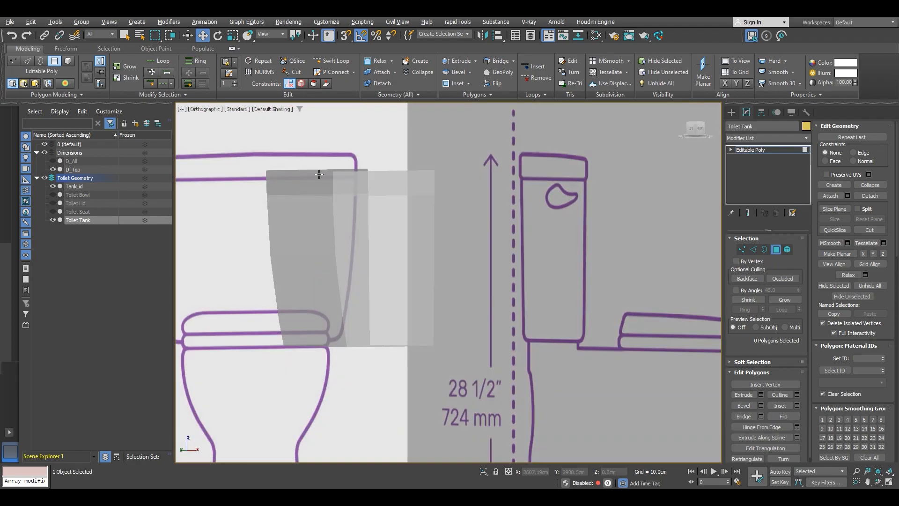
pyautogui.click(804, 151)
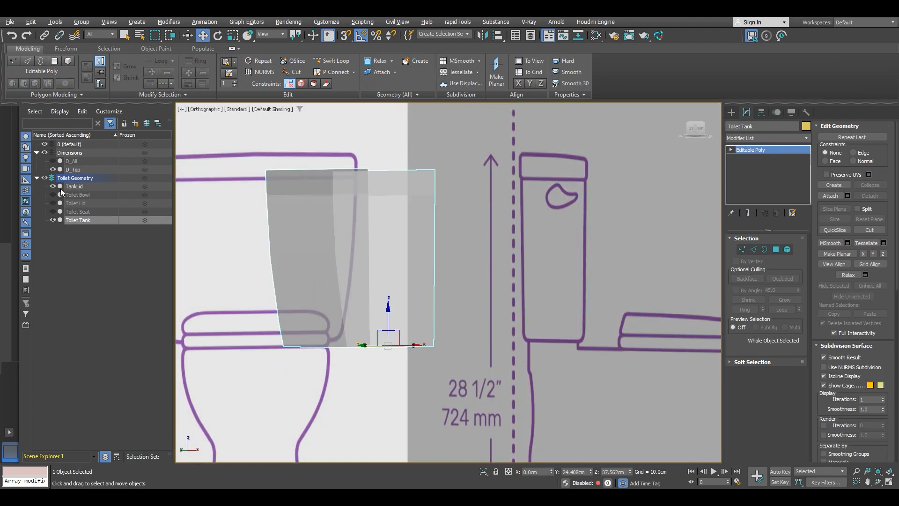
pyautogui.click(75, 186)
pyautogui.keyDown('alt'); pyautogui.moveTo(321, 220); pyautogui.dragTo(396, 207, button='middle'); pyautogui.keyUp('alt')
pyautogui.press('2')
pyautogui.click(391, 177)
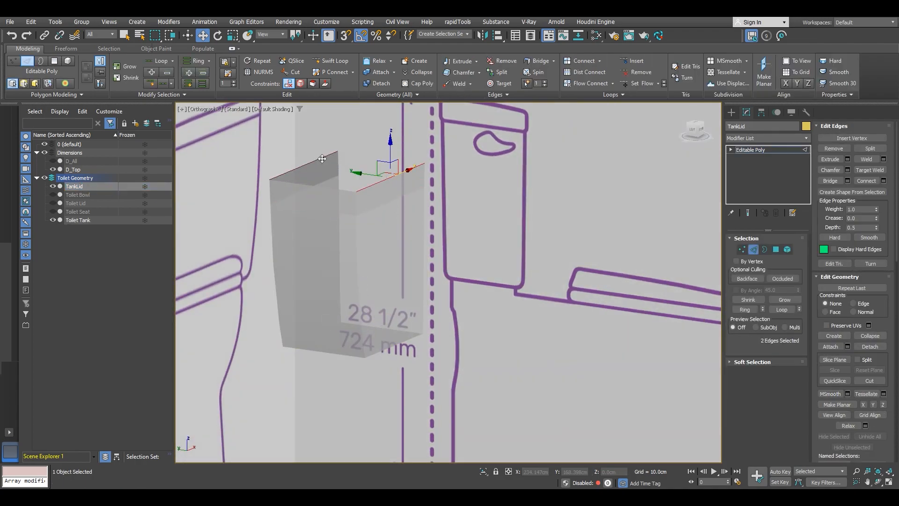
pyautogui.keyDown('alt'); pyautogui.moveTo(352, 174); pyautogui.dragTo(397, 178, button='middle'); pyautogui.keyUp('alt')
pyautogui.click(823, 180)
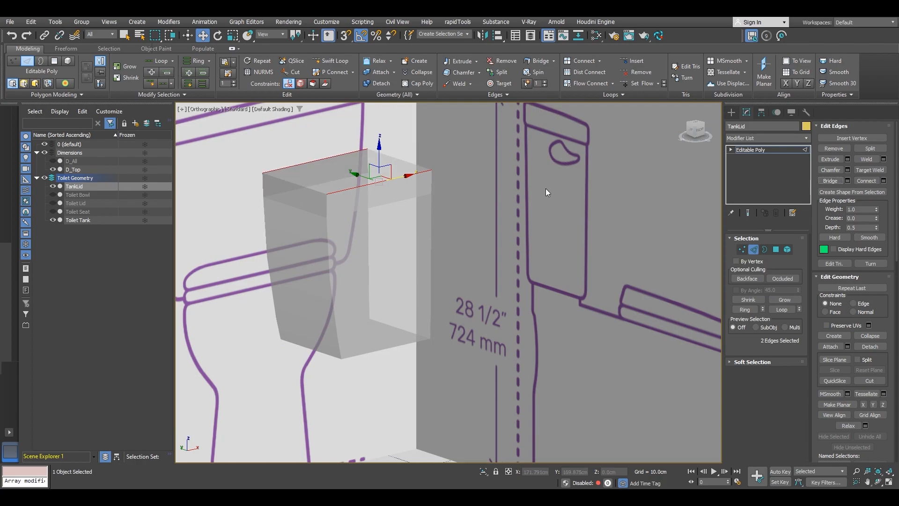
# Step: Turn on see-through and edged faces display, then raise the lid above the tank in the left view
pyautogui.moveTo(611, 189)
pyautogui.keyDown('alt'); pyautogui.mouseDown(button='middle')
pyautogui.moveTo(413, 167)
pyautogui.moveTo(273, 201)
pyautogui.moveTo(307, 197)
pyautogui.mouseUp(button='middle'); pyautogui.keyUp('alt')
pyautogui.hotkey('alt', 'x')
pyautogui.press('F4')
pyautogui.click(693, 129)
pyautogui.scroll(5, 382, 188)
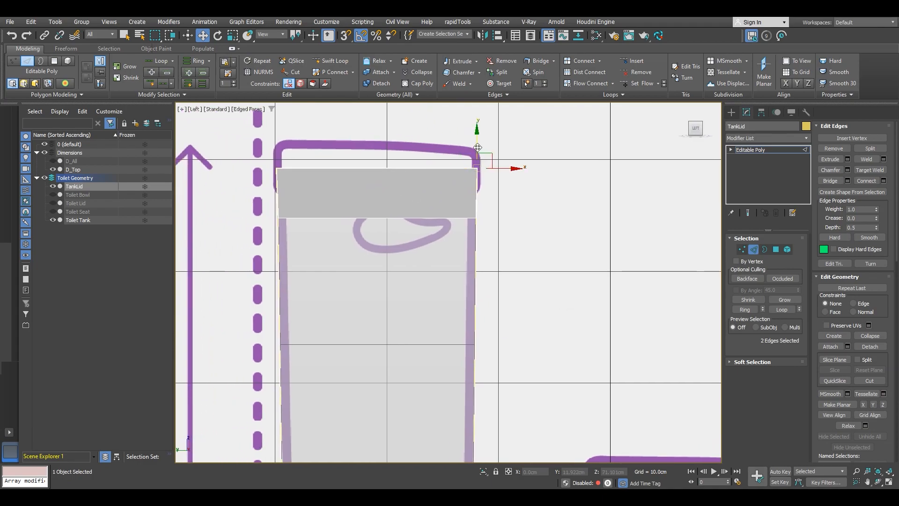
pyautogui.press('2')
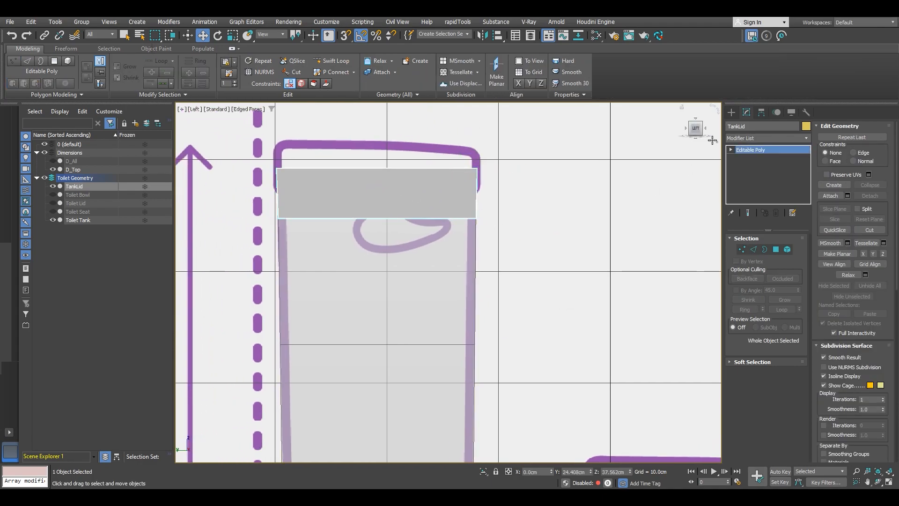
pyautogui.click(762, 113)
pyautogui.click(772, 177)
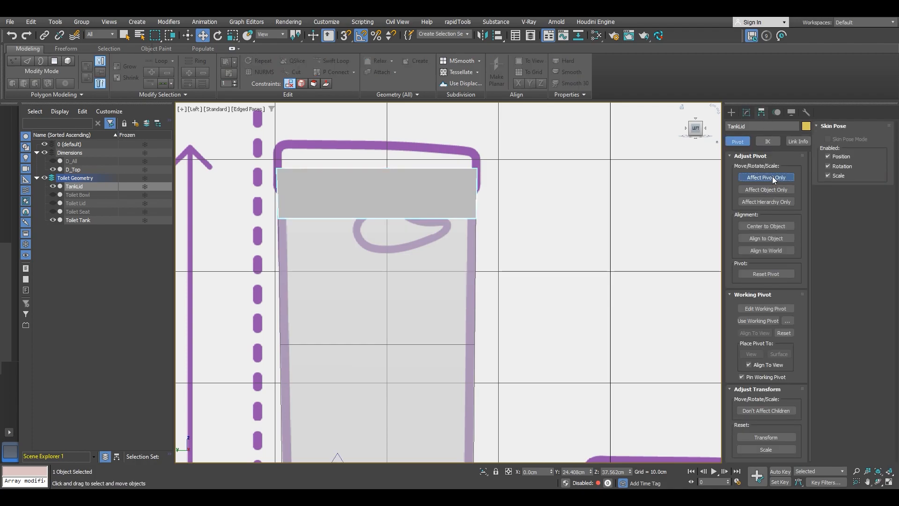
pyautogui.click(769, 177)
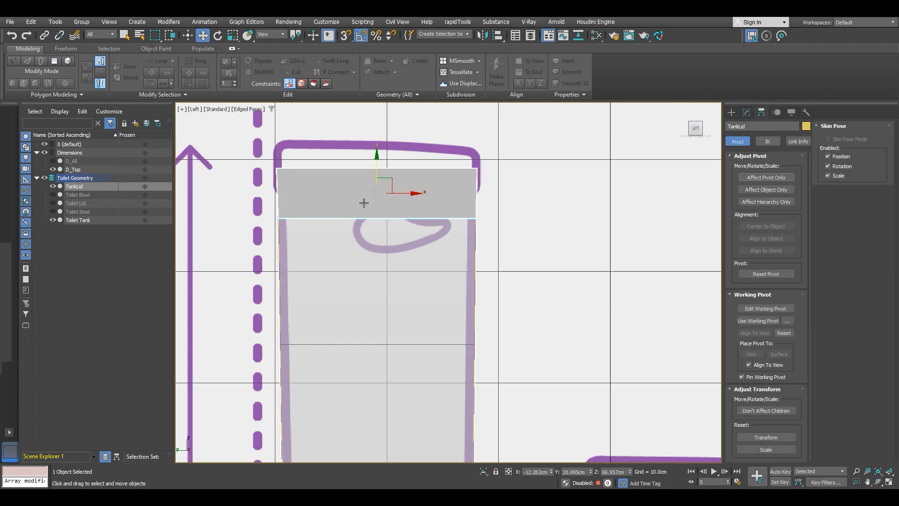
pyautogui.scroll(5, 408, 193)
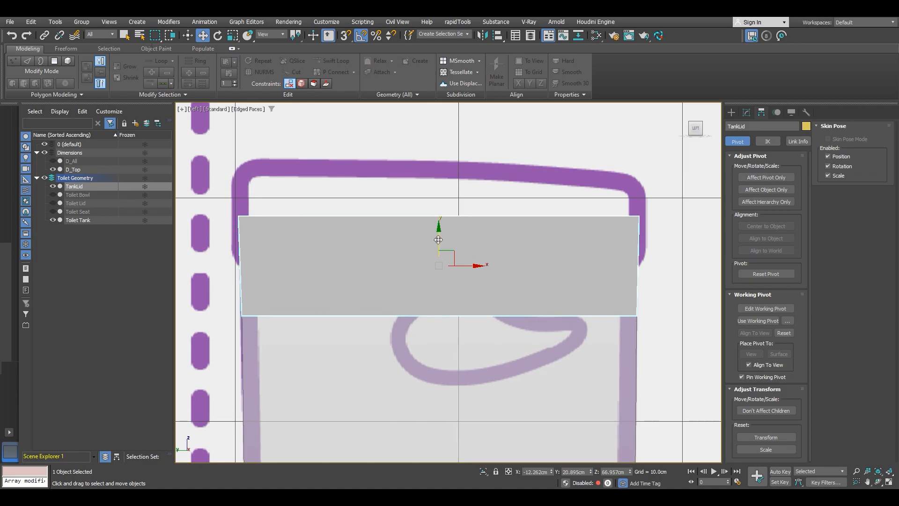
pyautogui.moveTo(439, 239); pyautogui.dragTo(446, 195)
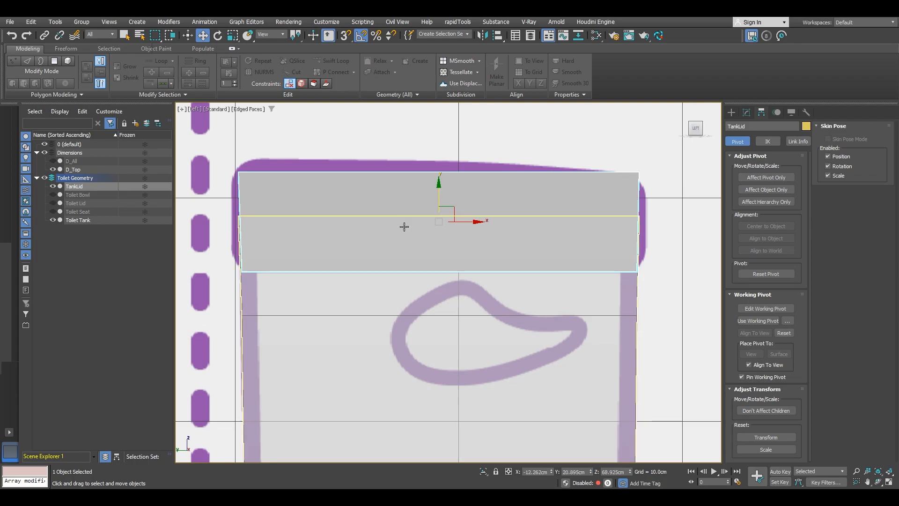
# Step: Move the lid's vertices outward to the reference outline and raise its top vertices
pyautogui.press('1')
pyautogui.moveTo(260, 280); pyautogui.dragTo(214, 259)
pyautogui.moveTo(267, 271); pyautogui.dragTo(256, 271)
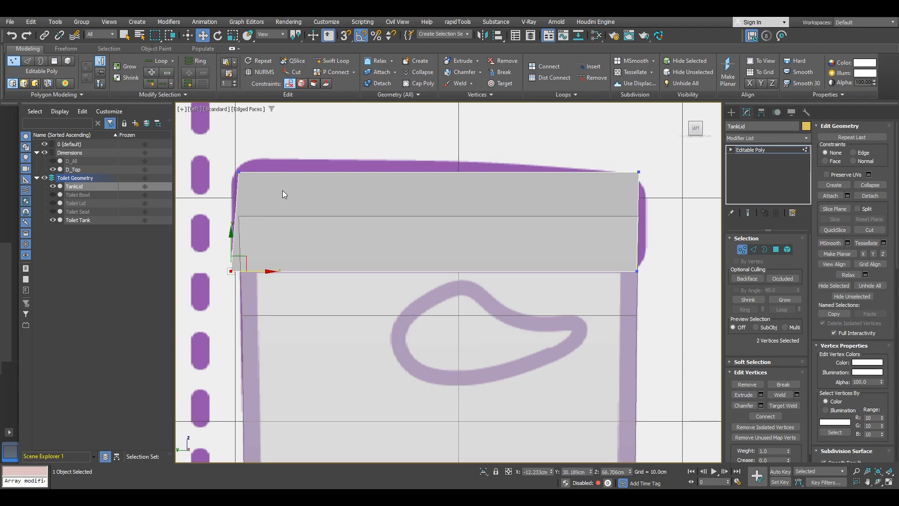
pyautogui.moveTo(619, 261); pyautogui.dragTo(676, 271)
pyautogui.moveTo(658, 191); pyautogui.dragTo(224, 136)
pyautogui.moveTo(482, 170); pyautogui.dragTo(437, 129)
pyautogui.press('w')
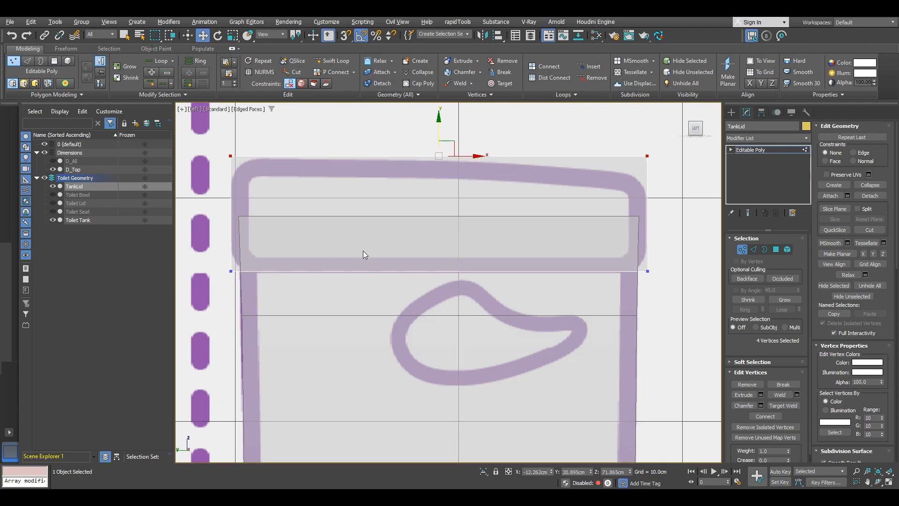
pyautogui.moveTo(220, 259); pyautogui.dragTo(218, 258)
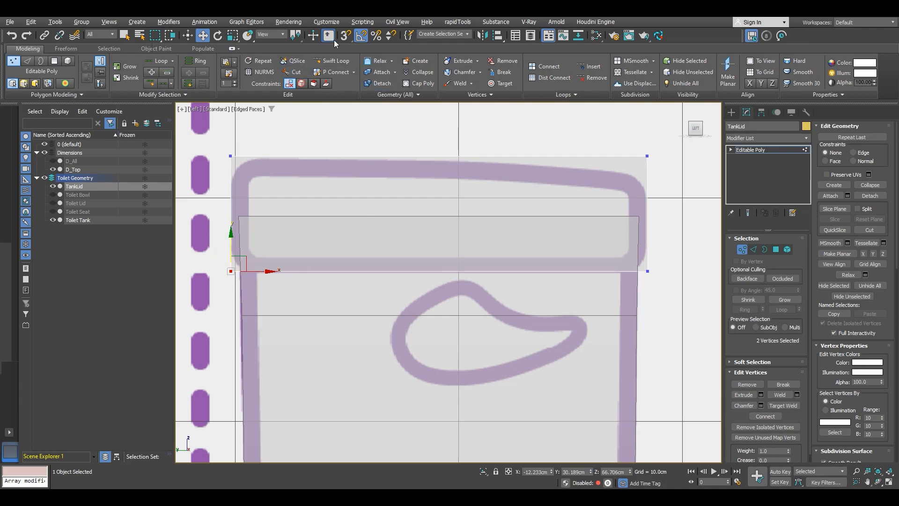
# Step: Enable snapping and snap the lid's bottom vertices onto the tank's top corner vertices
pyautogui.click(346, 36)
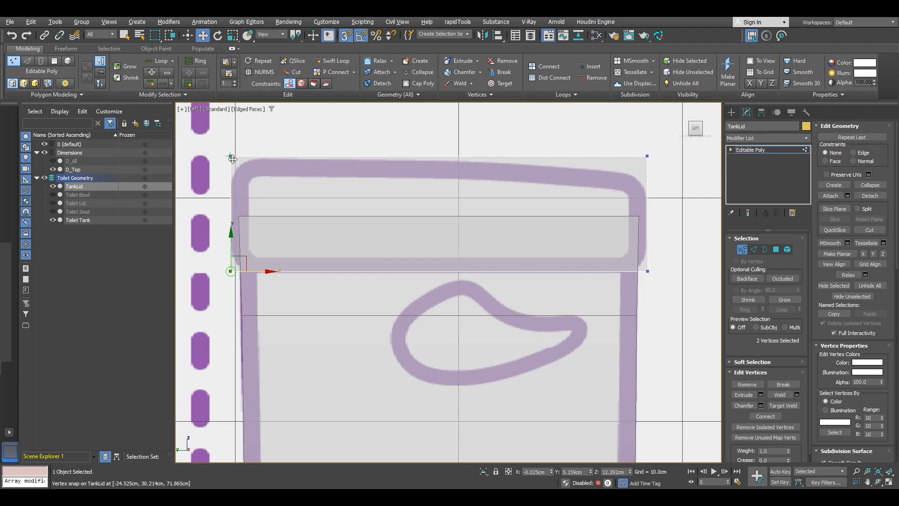
pyautogui.keyDown('alt'); pyautogui.moveTo(627, 271); pyautogui.dragTo(455, 256, button='middle'); pyautogui.keyUp('alt')
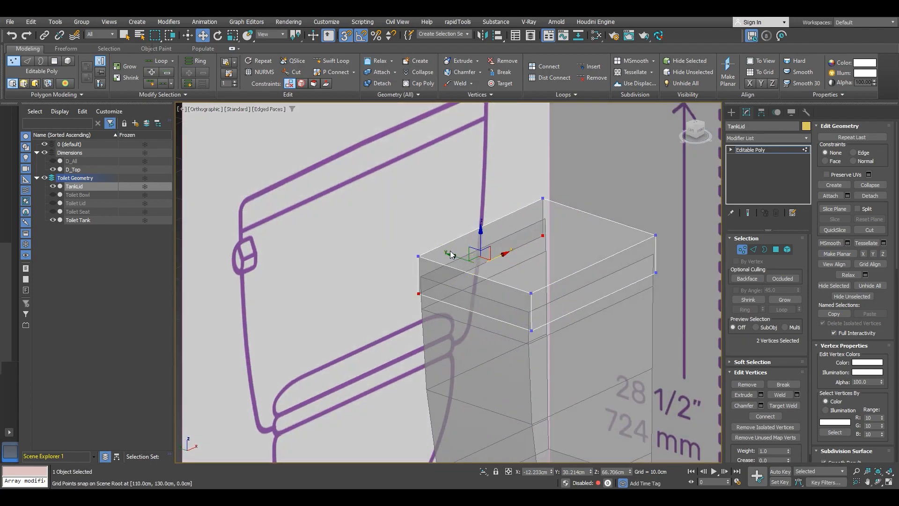
pyautogui.keyDown('alt'); pyautogui.moveTo(519, 303); pyautogui.dragTo(585, 275, button='middle'); pyautogui.keyUp('alt')
pyautogui.scroll(4, 596, 271)
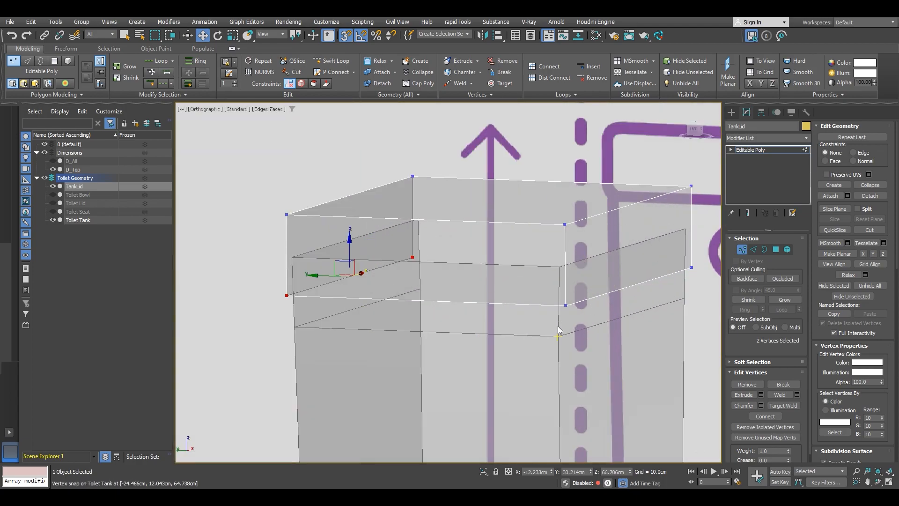
pyautogui.moveTo(659, 261); pyautogui.dragTo(659, 262)
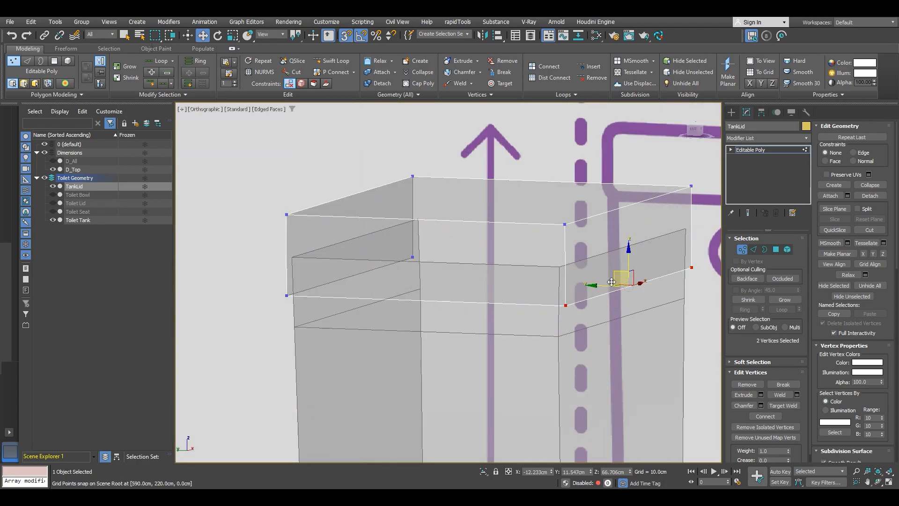
pyautogui.moveTo(599, 287)
pyautogui.mouseDown()
pyautogui.moveTo(589, 282)
pyautogui.moveTo(597, 286)
pyautogui.mouseUp()
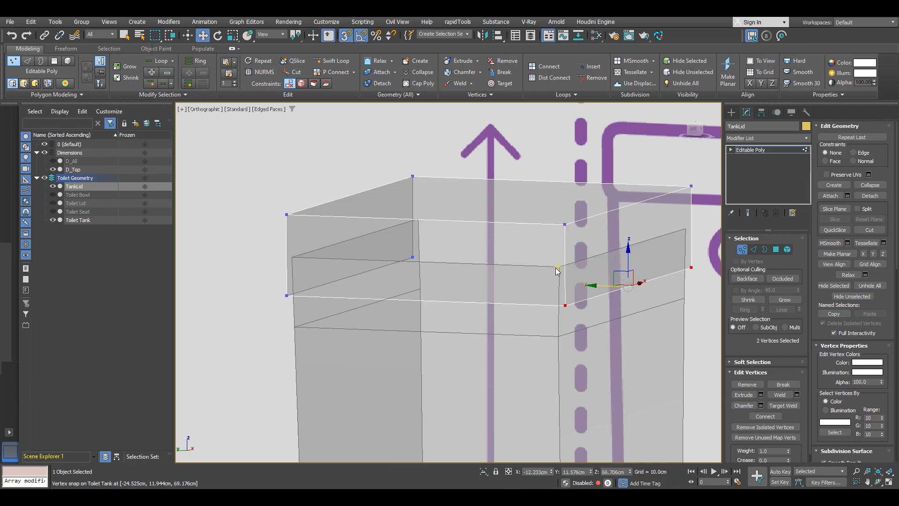
pyautogui.moveTo(551, 285); pyautogui.dragTo(526, 273, button='middle')
# Step: In the left view, select the lid's vertical edges and connect them with 2 segments
pyautogui.press('f')
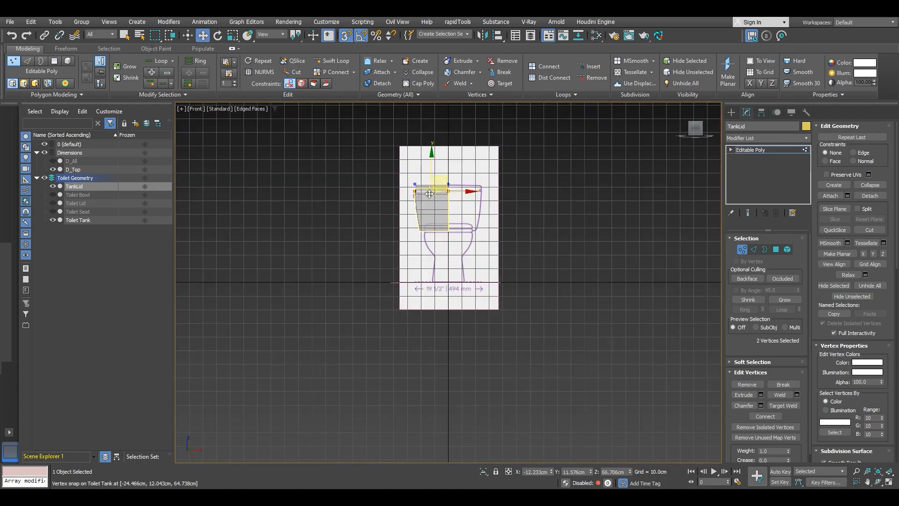
pyautogui.scroll(5, 435, 190)
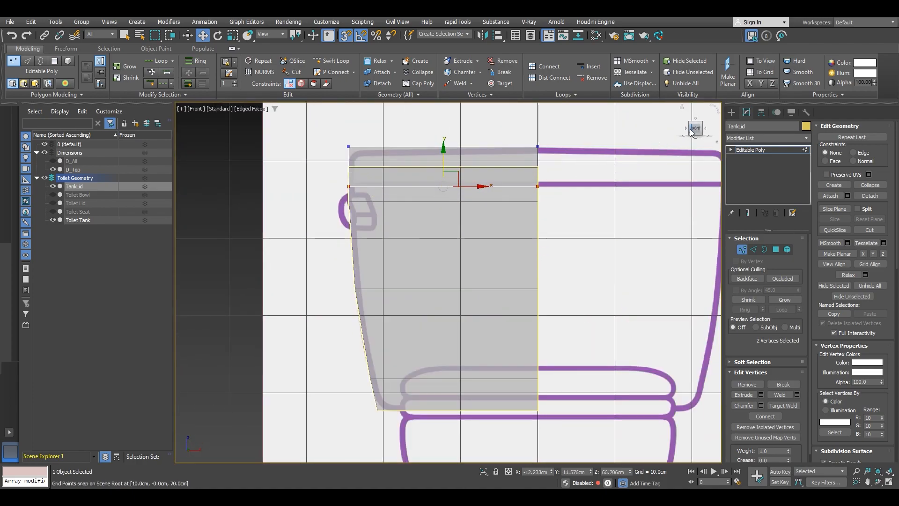
pyautogui.moveTo(686, 127); pyautogui.dragTo(670, 141)
pyautogui.press('l')
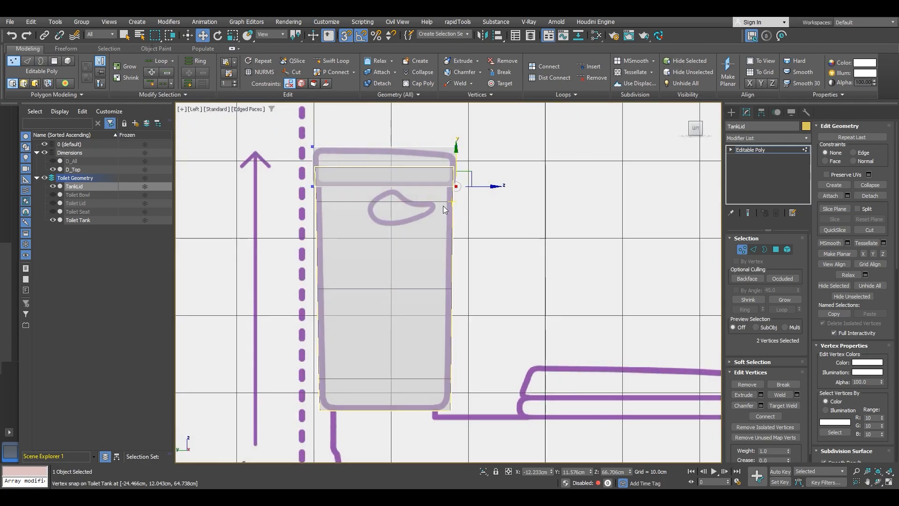
pyautogui.moveTo(372, 171); pyautogui.dragTo(390, 209, button='middle')
pyautogui.press('2')
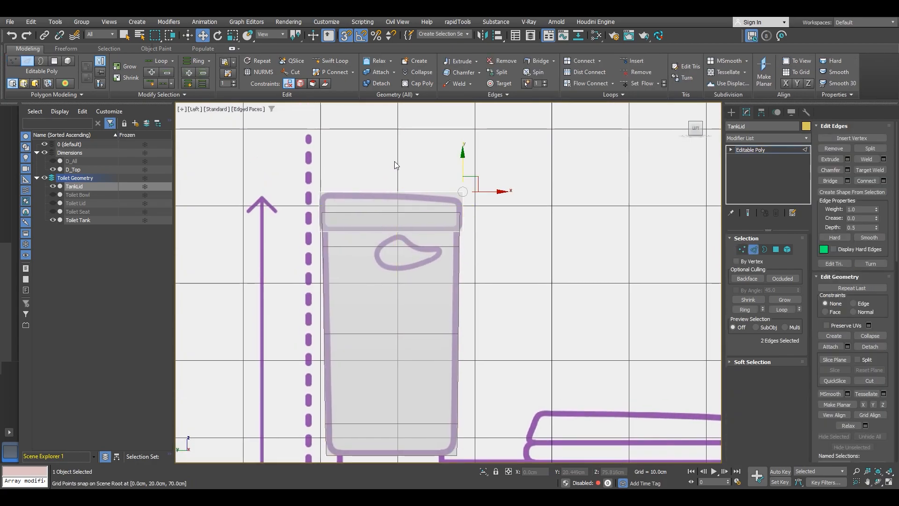
pyautogui.click(883, 181)
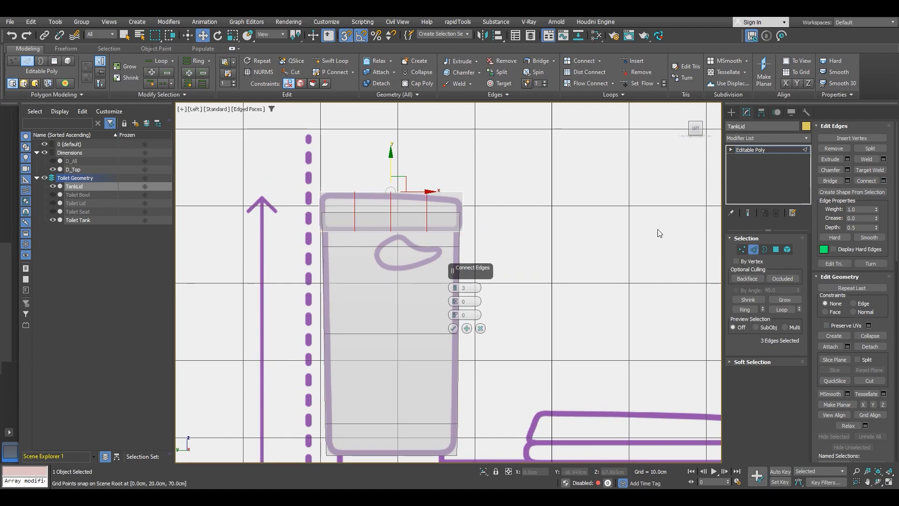
pyautogui.click(455, 292)
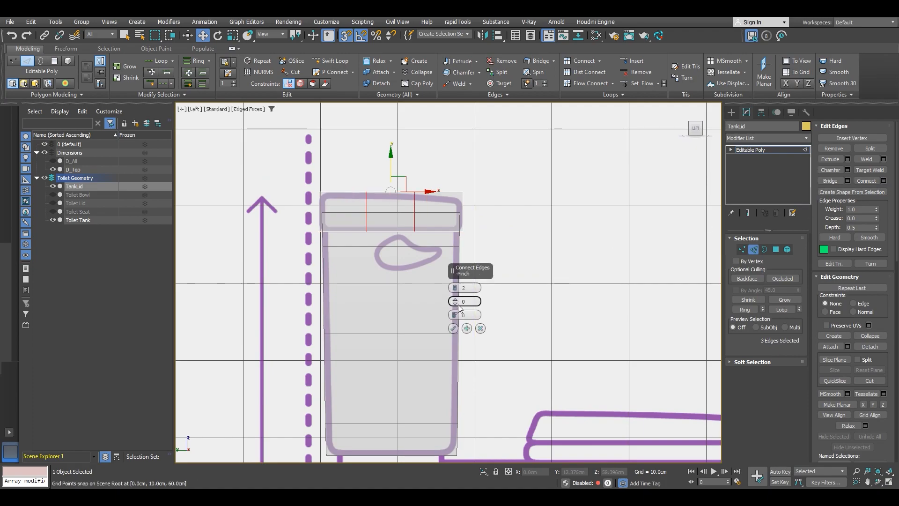
pyautogui.click(453, 329)
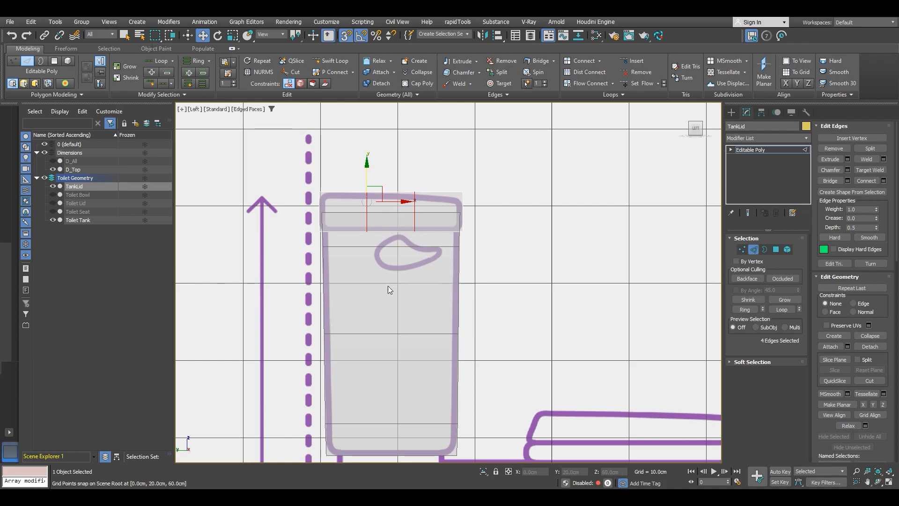
# Step: In the left view, select the lid's new vertical loop vertices and snap-move them close to the lid's outer edges
pyautogui.scroll(5, 386, 212)
pyautogui.press('1')
pyautogui.scroll(3, 385, 213)
pyautogui.moveTo(386, 213); pyautogui.dragTo(472, 212, button='middle')
pyautogui.moveTo(239, 156); pyautogui.dragTo(467, 218)
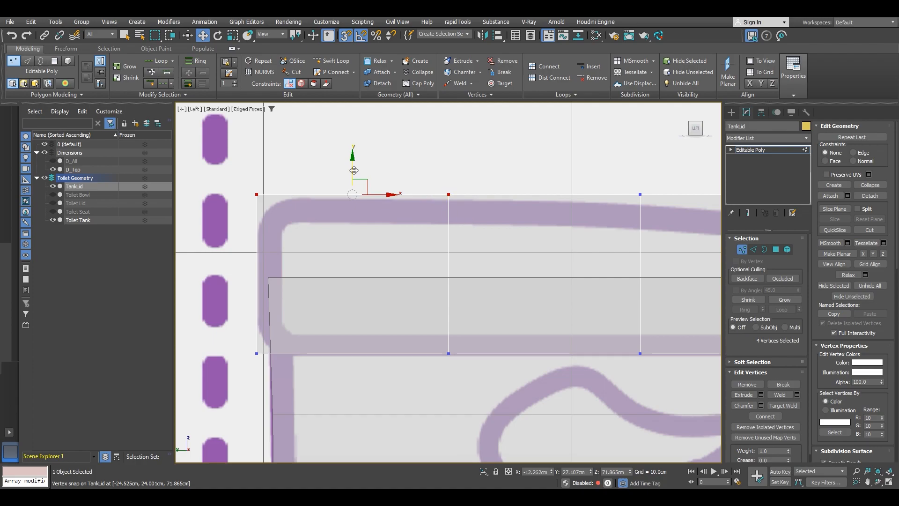
pyautogui.moveTo(351, 166); pyautogui.dragTo(355, 174)
pyautogui.press('s')
pyautogui.moveTo(468, 164); pyautogui.dragTo(448, 172)
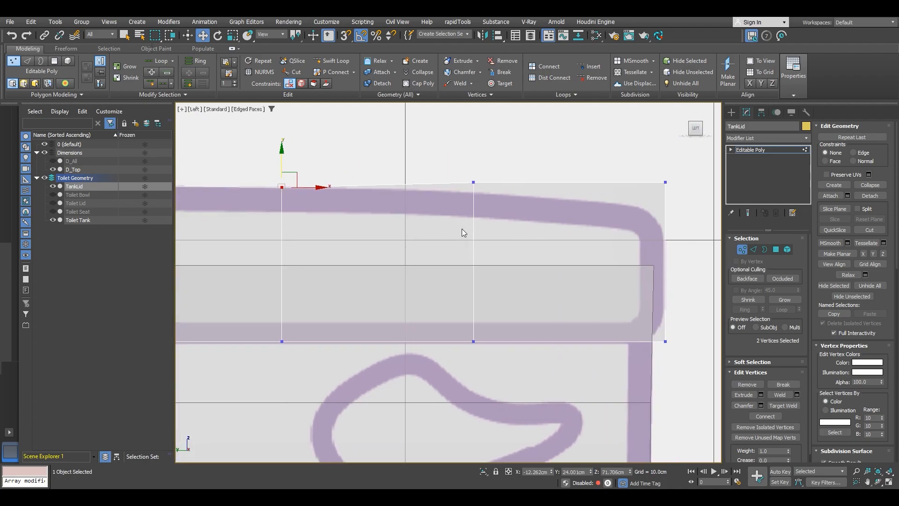
pyautogui.click(473, 182)
pyautogui.moveTo(474, 153); pyautogui.dragTo(477, 163)
pyautogui.moveTo(617, 191); pyautogui.dragTo(477, 167, button='middle')
pyautogui.click(523, 159)
pyautogui.moveTo(524, 132); pyautogui.dragTo(527, 154)
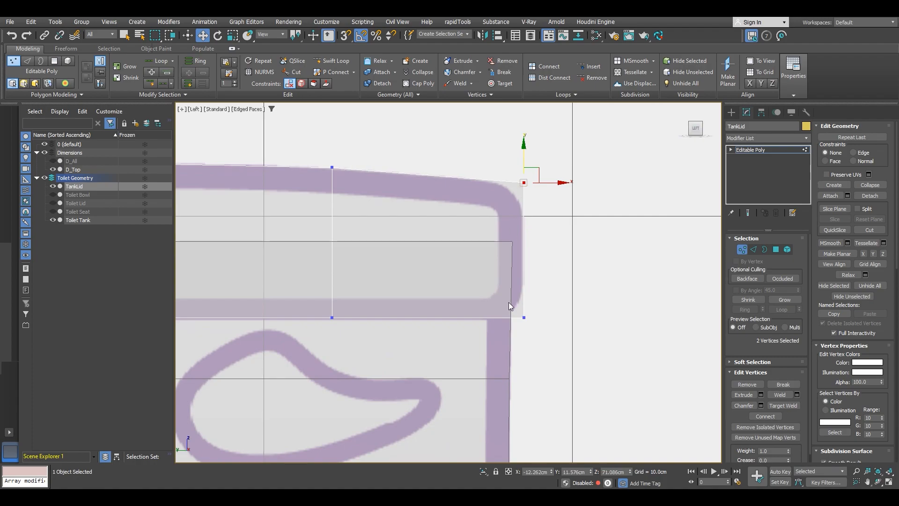
# Step: Snap the lid's side vertices onto the tank's side vertices in the left view
pyautogui.scroll(-4, 509, 305)
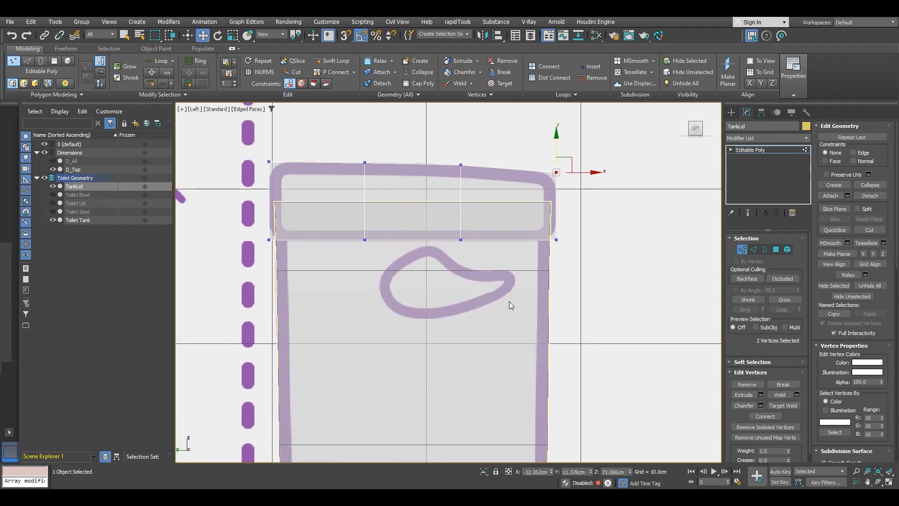
pyautogui.scroll(3, 337, 215)
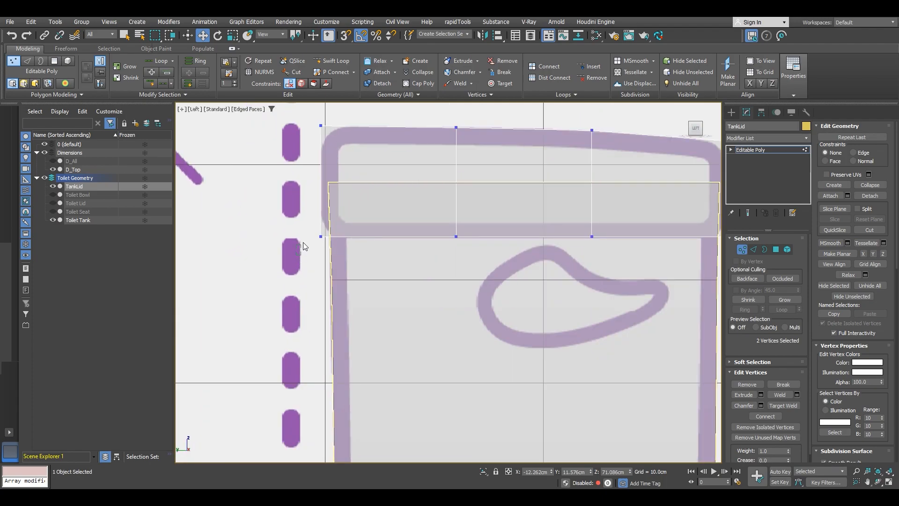
pyautogui.moveTo(341, 109); pyautogui.dragTo(341, 111)
pyautogui.scroll(5, 328, 185)
pyautogui.press('s')
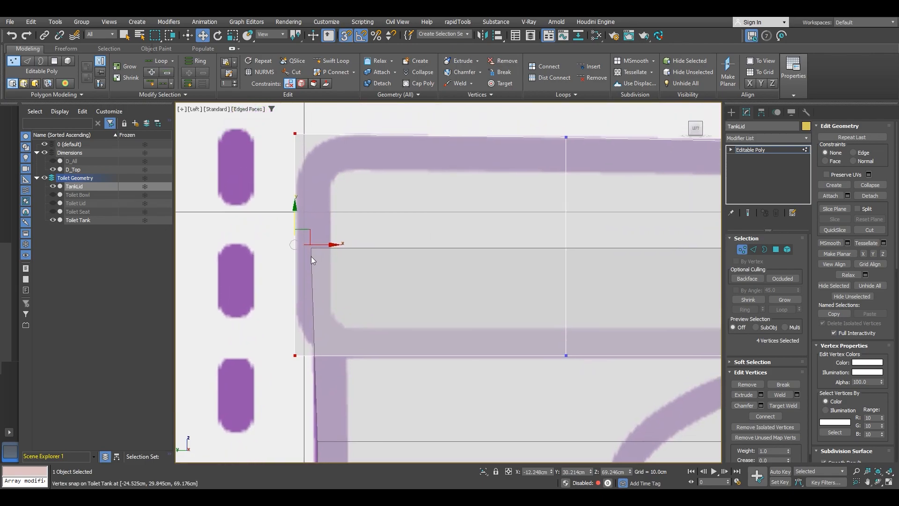
pyautogui.moveTo(312, 247); pyautogui.dragTo(316, 249)
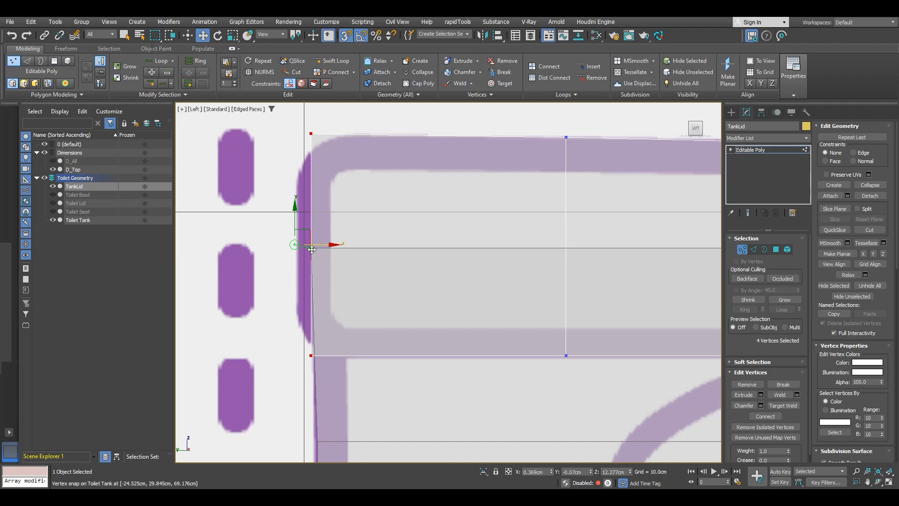
pyautogui.rightClick(312, 249)
pyautogui.moveTo(314, 245); pyautogui.dragTo(313, 248)
pyautogui.moveTo(314, 248)
pyautogui.keyDown('alt'); pyautogui.mouseDown(button='middle')
pyautogui.moveTo(328, 253)
pyautogui.moveTo(316, 246)
pyautogui.mouseUp(button='middle'); pyautogui.keyUp('alt')
pyautogui.moveTo(316, 247); pyautogui.dragTo(296, 273)
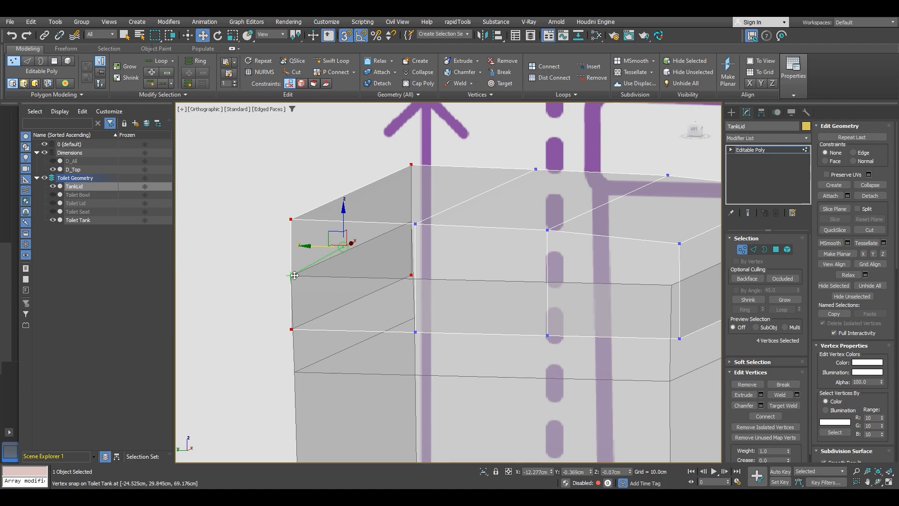
pyautogui.moveTo(294, 275)
pyautogui.mouseDown()
pyautogui.moveTo(259, 268)
pyautogui.moveTo(298, 274)
pyautogui.mouseUp()
pyautogui.rightClick(298, 274)
# Step: In the front view, nudge the lid's side vertices along X with the Transform Type-In offset to line up with the tank
pyautogui.scroll(-3, 341, 268)
pyautogui.moveTo(376, 283); pyautogui.dragTo(304, 256, button='middle')
pyautogui.keyDown('alt'); pyautogui.moveTo(305, 256); pyautogui.dragTo(416, 251, button='middle'); pyautogui.keyUp('alt')
pyautogui.keyDown('alt'); pyautogui.moveTo(415, 252); pyautogui.dragTo(389, 259, button='middle'); pyautogui.keyUp('alt')
pyautogui.scroll(-3, 389, 259)
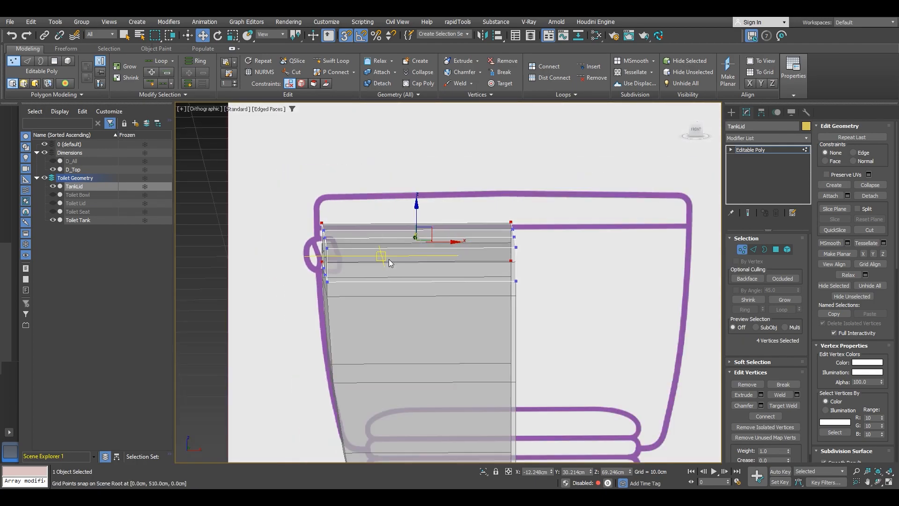
pyautogui.click(696, 131)
pyautogui.scroll(4, 328, 283)
pyautogui.moveTo(325, 139); pyautogui.dragTo(326, 144)
pyautogui.scroll(4, 346, 218)
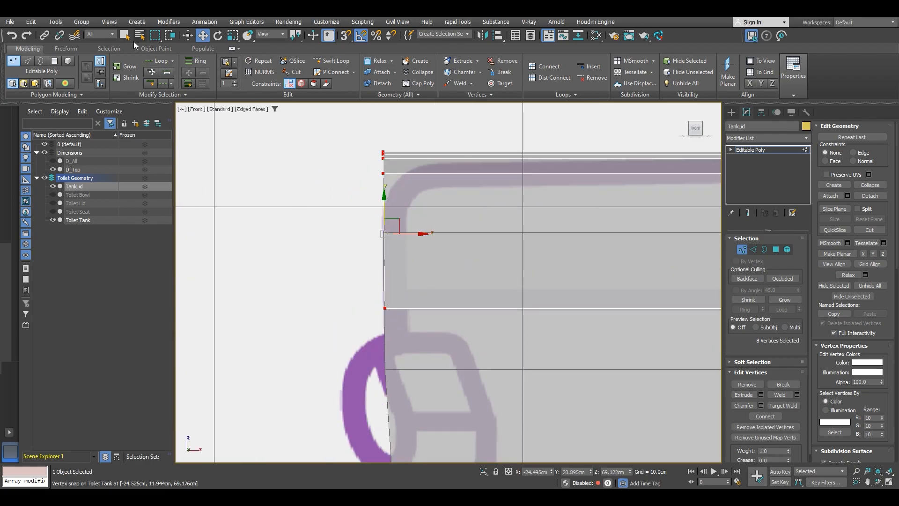
pyautogui.rightClick(201, 35)
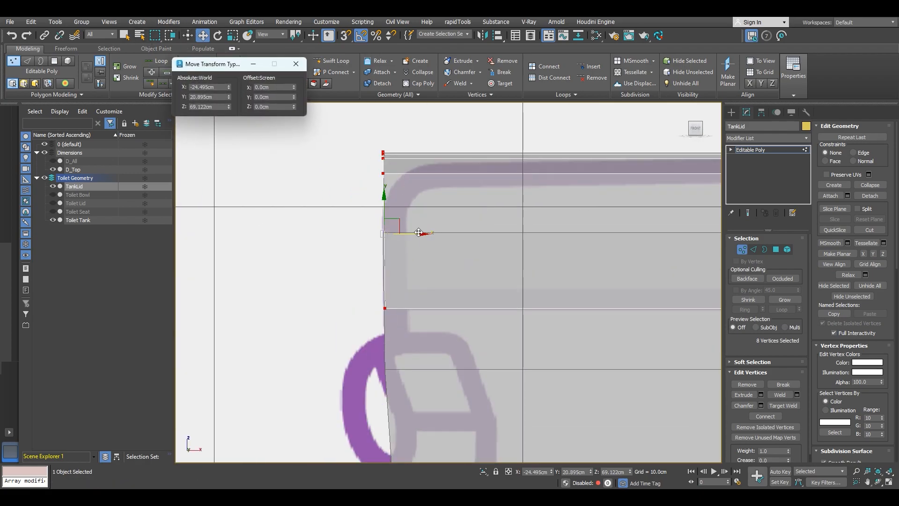
pyautogui.moveTo(293, 86); pyautogui.dragTo(296, 100)
pyautogui.rightClick(296, 101)
pyautogui.click(275, 88)
pyautogui.press('Return')
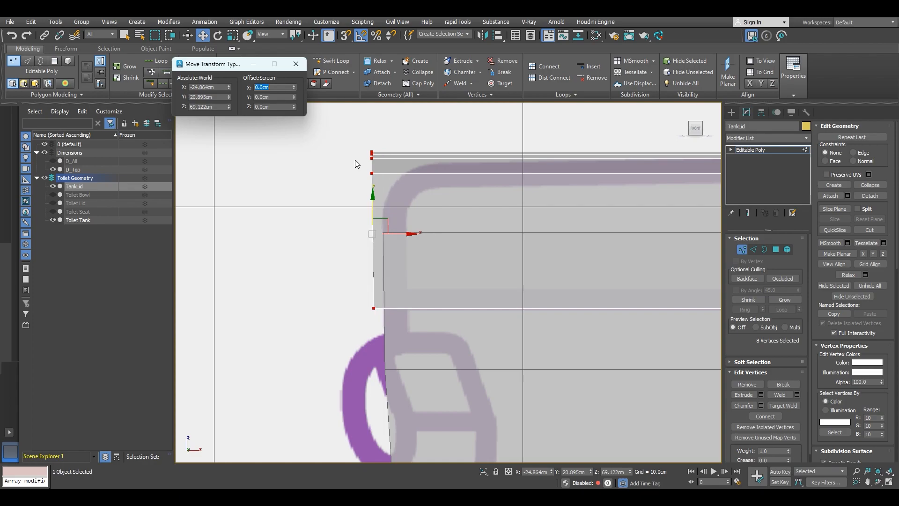
# Step: Leave vertex mode, select both the lid and the tank, and isolate them
pyautogui.scroll(-2, 478, 250)
pyautogui.moveTo(473, 276); pyautogui.dragTo(445, 216, button='middle')
pyautogui.scroll(-2, 445, 215)
pyautogui.scroll(2, 466, 197)
pyautogui.scroll(-2, 468, 198)
pyautogui.press('1')
pyautogui.keyDown('ctrl'); pyautogui.click(470, 195); pyautogui.keyUp('ctrl')
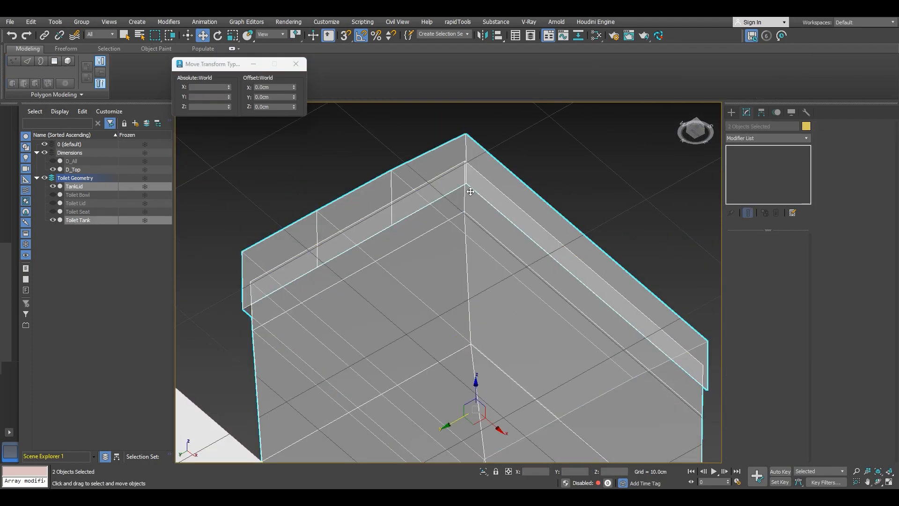
pyautogui.rightClick(458, 185)
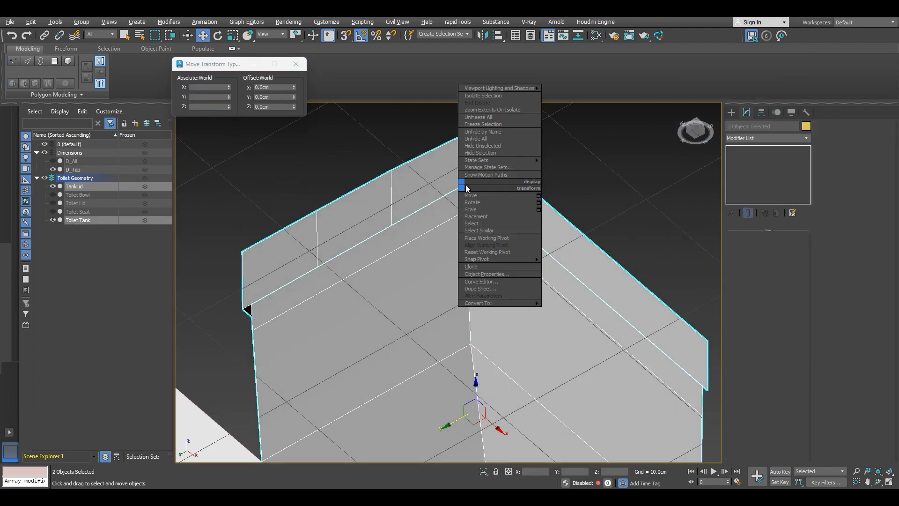
pyautogui.click(489, 96)
# Step: Orbit around the isolated lid and tank to inspect how the lid sits on the tank
pyautogui.keyDown('alt'); pyautogui.moveTo(473, 227); pyautogui.dragTo(498, 170, button='middle'); pyautogui.keyUp('alt')
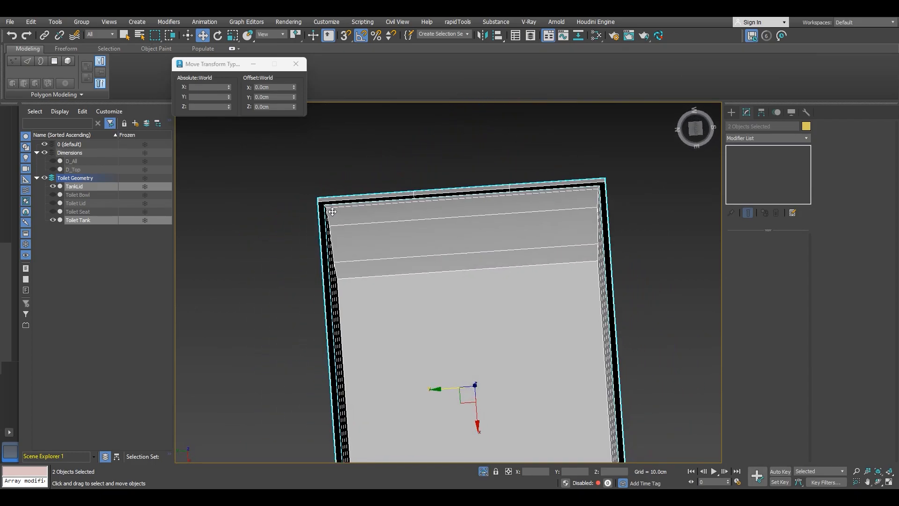
pyautogui.scroll(3, 335, 214)
pyautogui.scroll(-2, 330, 210)
pyautogui.moveTo(518, 239); pyautogui.dragTo(318, 246, button='middle')
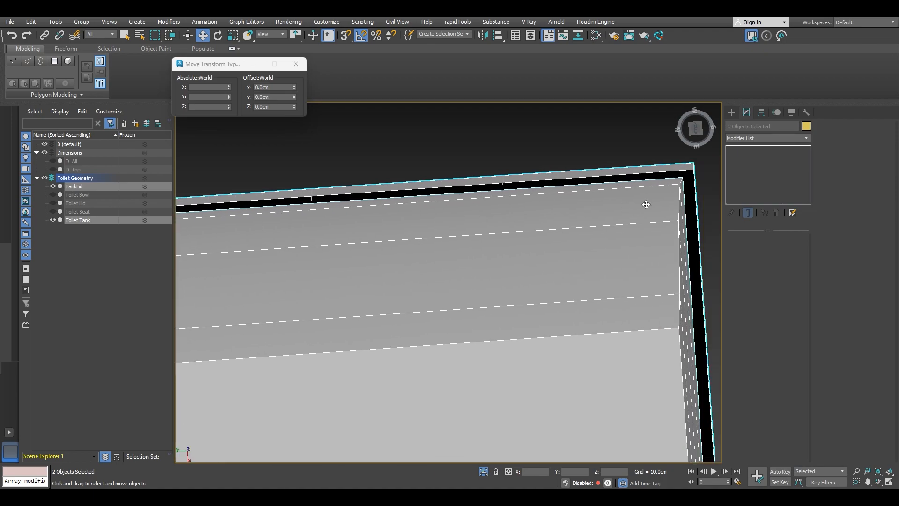
pyautogui.click(696, 129)
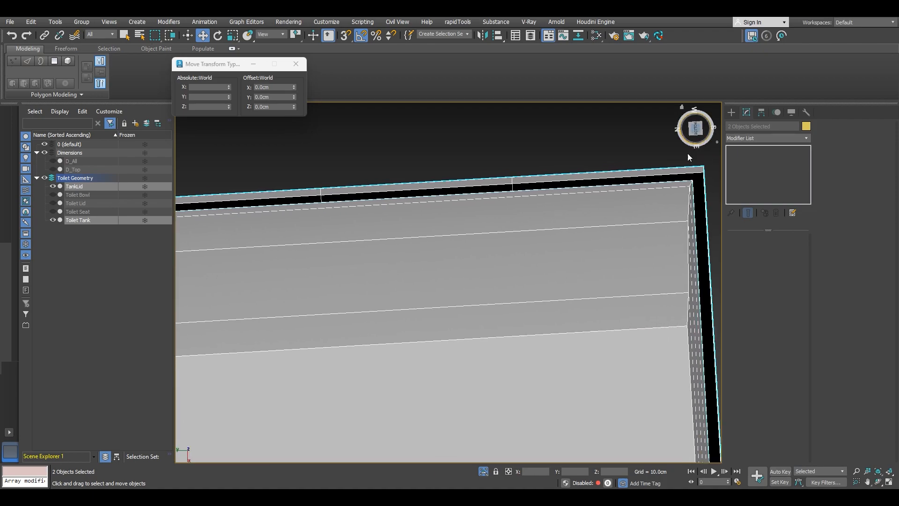
pyautogui.moveTo(406, 266); pyautogui.dragTo(499, 239, button='middle')
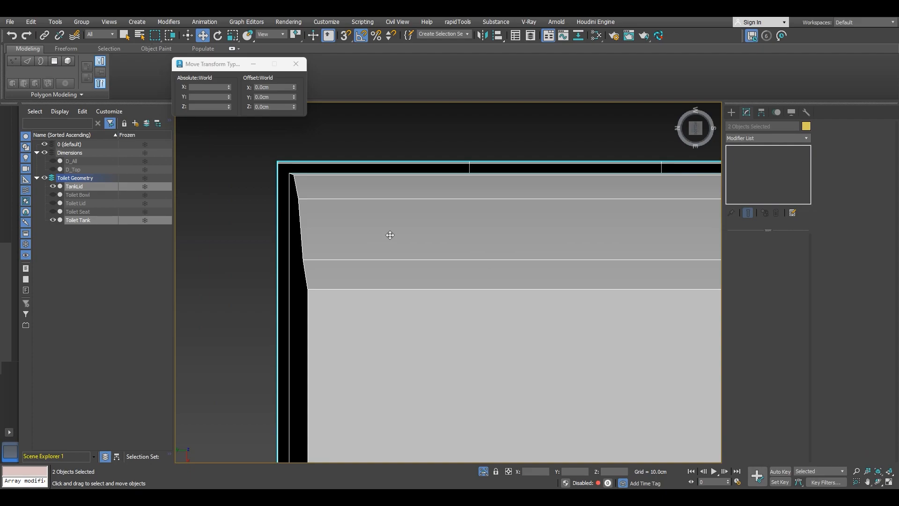
pyautogui.scroll(-2, 390, 234)
pyautogui.scroll(-1, 441, 245)
pyautogui.keyDown('alt'); pyautogui.moveTo(373, 249); pyautogui.dragTo(453, 232, button='middle'); pyautogui.keyUp('alt')
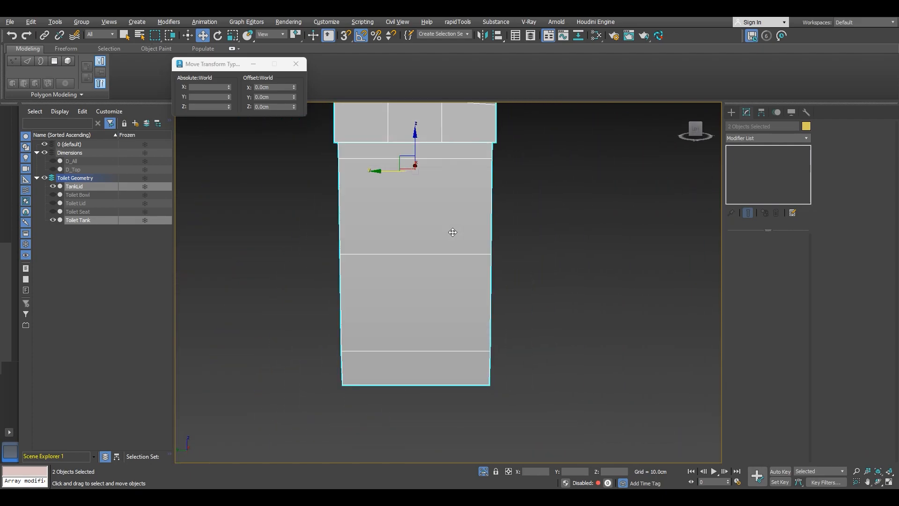
pyautogui.click(696, 130)
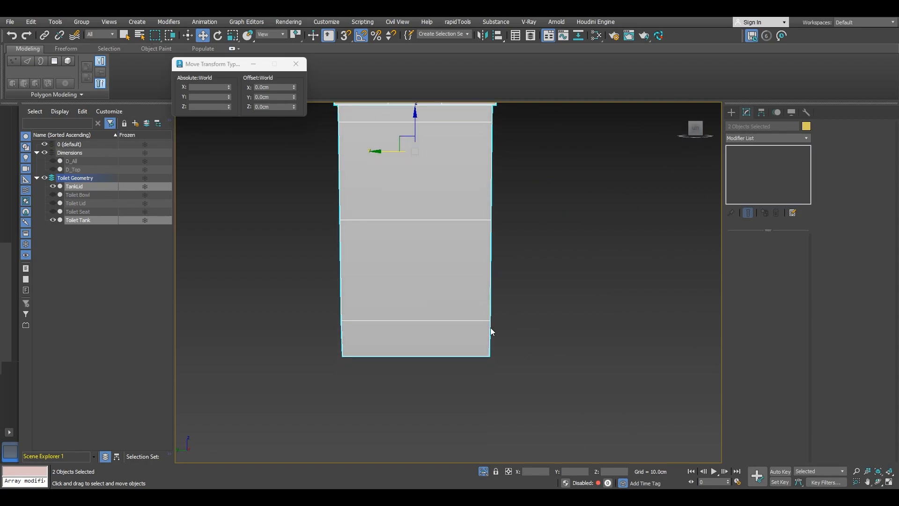
pyautogui.scroll(5, 490, 326)
pyautogui.scroll(-5, 494, 313)
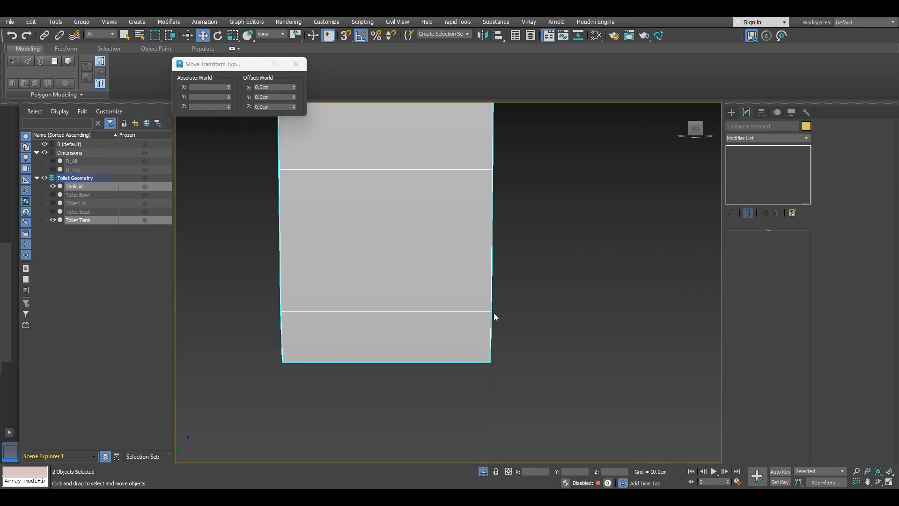
pyautogui.keyDown('alt'); pyautogui.moveTo(458, 314); pyautogui.dragTo(422, 315, button='middle'); pyautogui.keyUp('alt')
# Step: Select the tank and remove two of its horizontal edge loops together with their vertices
pyautogui.click(420, 340)
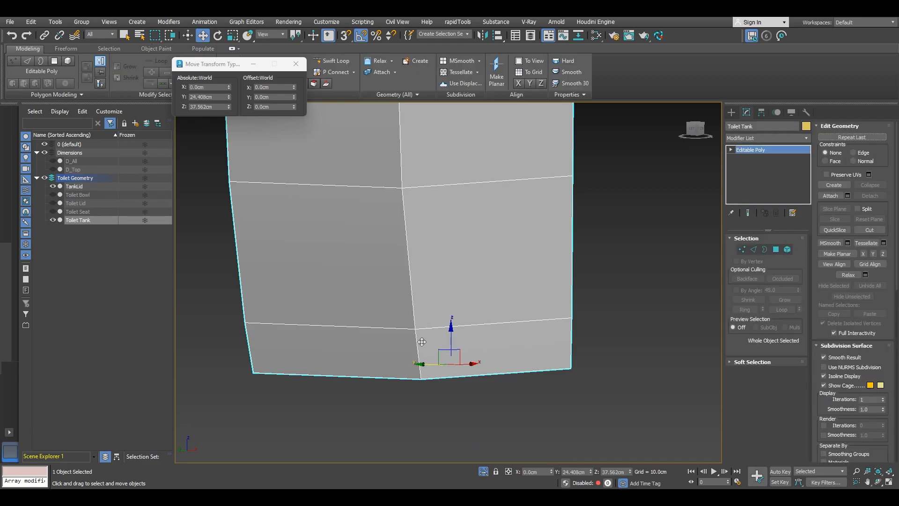
pyautogui.press('2')
pyautogui.doubleClick(430, 329)
pyautogui.scroll(-3, 436, 333)
pyautogui.moveTo(428, 240); pyautogui.dragTo(465, 318, button='middle')
pyautogui.hotkey('ctrl', 'BackSpace')
pyautogui.doubleClick(430, 214)
pyautogui.hotkey('ctrl', 'BackSpace')
# Step: Select the tank's middle-loop vertices and snap-move them along the tank's side edges
pyautogui.press('1')
pyautogui.click(491, 309)
pyautogui.press('s')
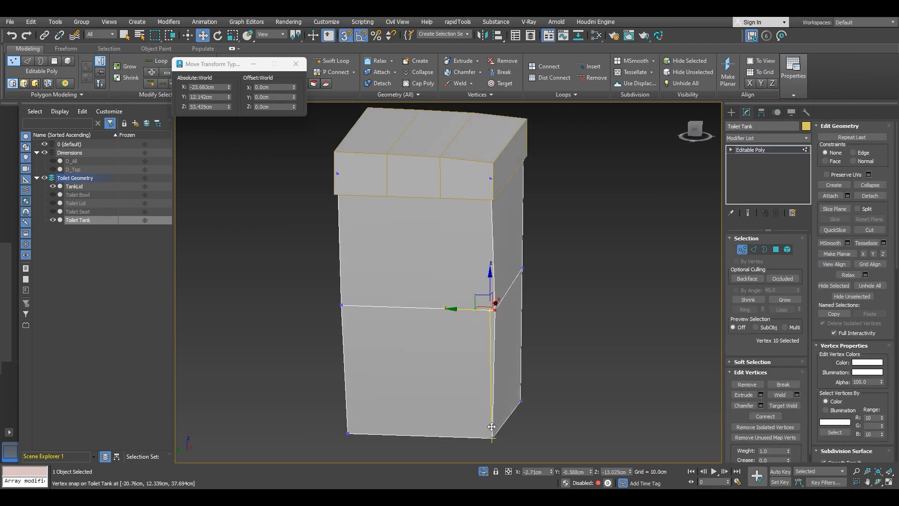
pyautogui.click(341, 305)
pyautogui.moveTo(331, 301); pyautogui.dragTo(523, 271)
pyautogui.click(523, 269)
pyautogui.keyDown('alt'); pyautogui.moveTo(521, 269); pyautogui.dragTo(490, 269, button='middle'); pyautogui.keyUp('alt')
pyautogui.moveTo(491, 265); pyautogui.dragTo(518, 404)
pyautogui.keyDown('alt'); pyautogui.moveTo(518, 404); pyautogui.dragTo(484, 314, button='middle'); pyautogui.keyUp('alt')
pyautogui.click(668, 267)
pyautogui.moveTo(691, 266); pyautogui.dragTo(664, 402)
pyautogui.moveTo(577, 307)
pyautogui.mouseDown(button='middle')
pyautogui.moveTo(525, 303)
pyautogui.moveTo(569, 294)
pyautogui.mouseUp(button='middle')
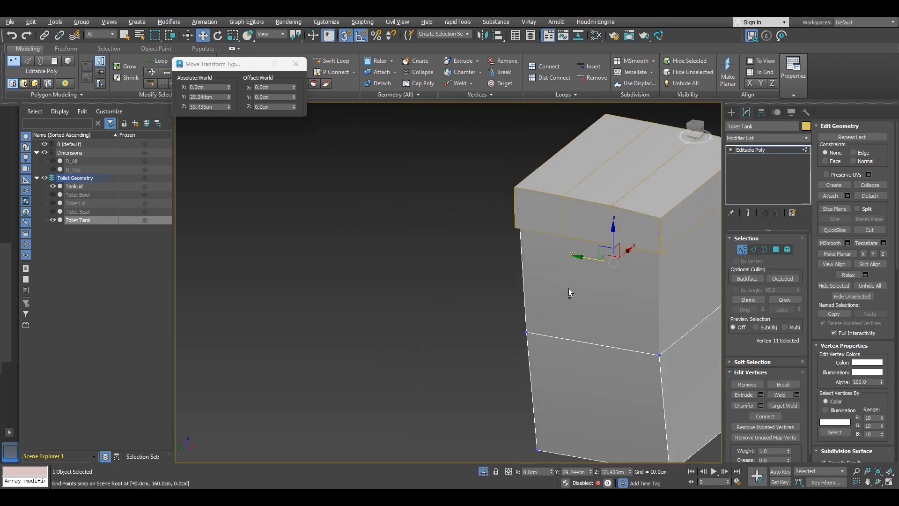
# Step: In the left wireframe view, move the tank's middle-loop end vertices onto the reference outline
pyautogui.click(694, 134)
pyautogui.rightClick(498, 257)
pyautogui.click(524, 176)
pyautogui.moveTo(512, 302); pyautogui.dragTo(497, 288, button='middle')
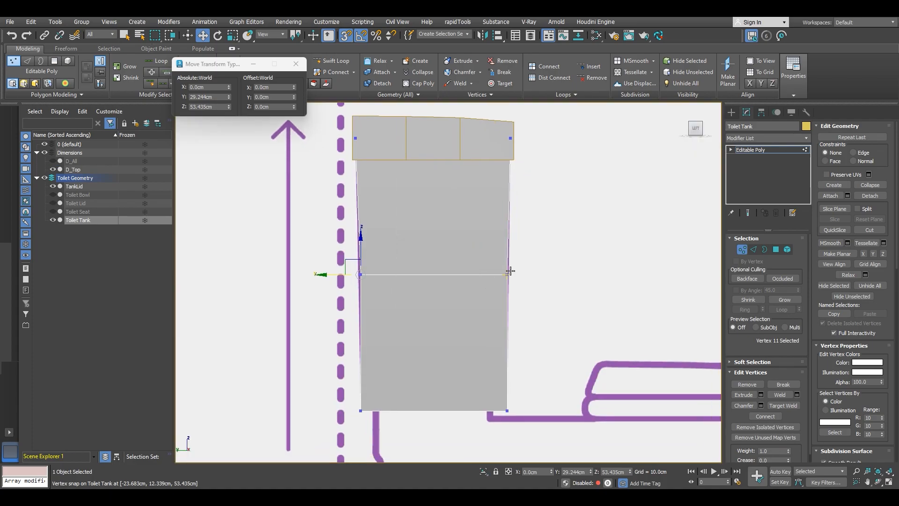
pyautogui.scroll(4, 511, 269)
pyautogui.press('1')
pyautogui.press('l')
pyautogui.press('1')
pyautogui.moveTo(534, 305); pyautogui.dragTo(472, 248)
pyautogui.press('F3')
pyautogui.scroll(4, 485, 247)
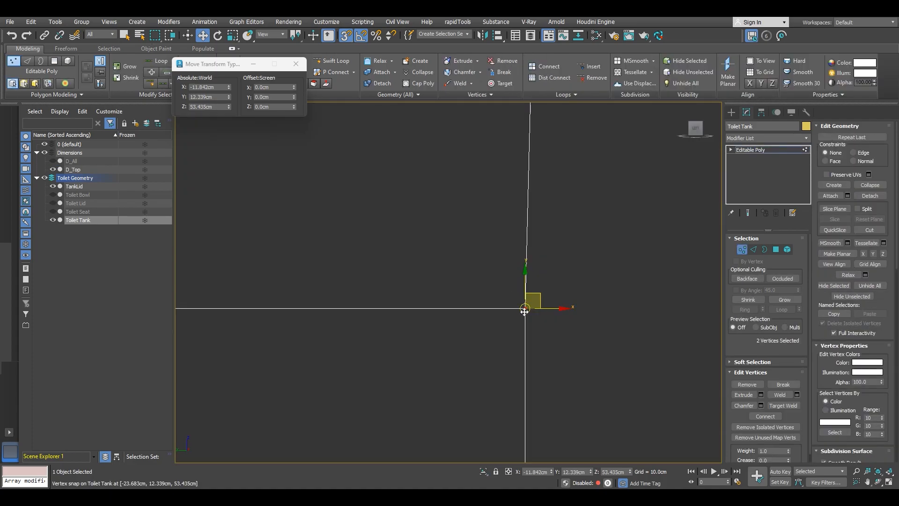
pyautogui.press('F3')
pyautogui.moveTo(527, 307); pyautogui.dragTo(562, 308)
pyautogui.press('s')
pyautogui.scroll(-4, 565, 244)
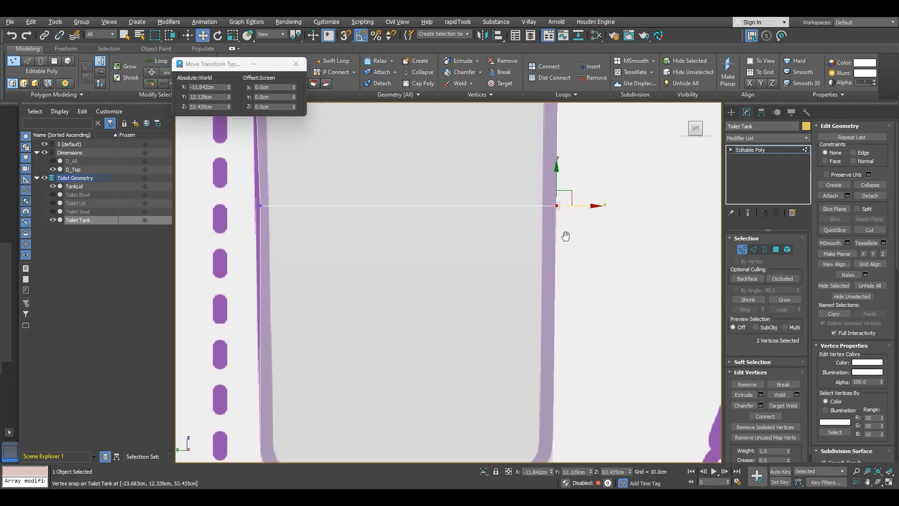
pyautogui.scroll(5, 470, 307)
pyautogui.moveTo(419, 271); pyautogui.dragTo(363, 234)
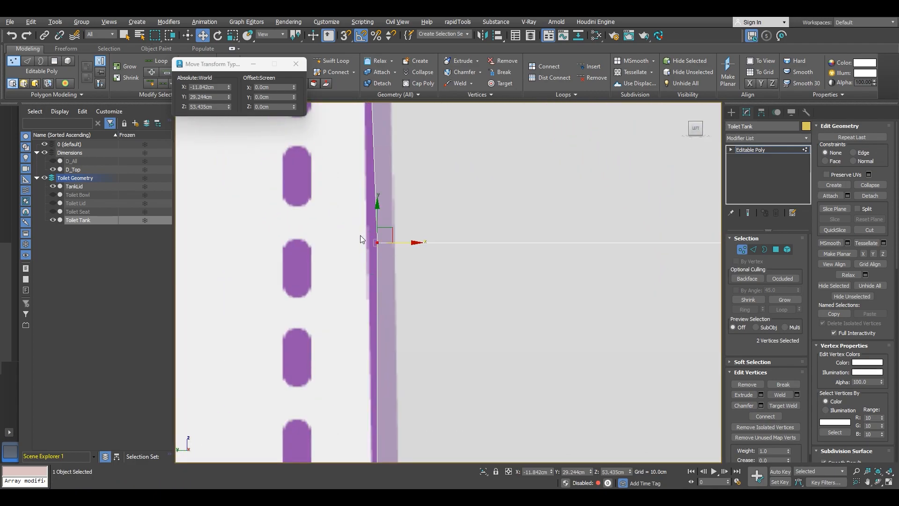
pyautogui.scroll(3, 366, 243)
pyautogui.moveTo(419, 242); pyautogui.dragTo(397, 252)
pyautogui.scroll(-6, 399, 249)
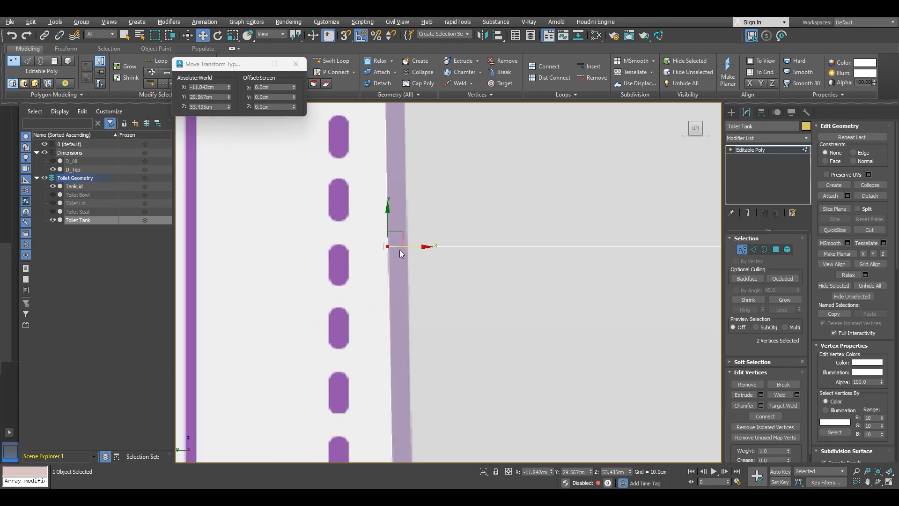
pyautogui.keyDown('alt'); pyautogui.moveTo(412, 288); pyautogui.dragTo(448, 220, button='middle'); pyautogui.keyUp('alt')
pyautogui.click(700, 129)
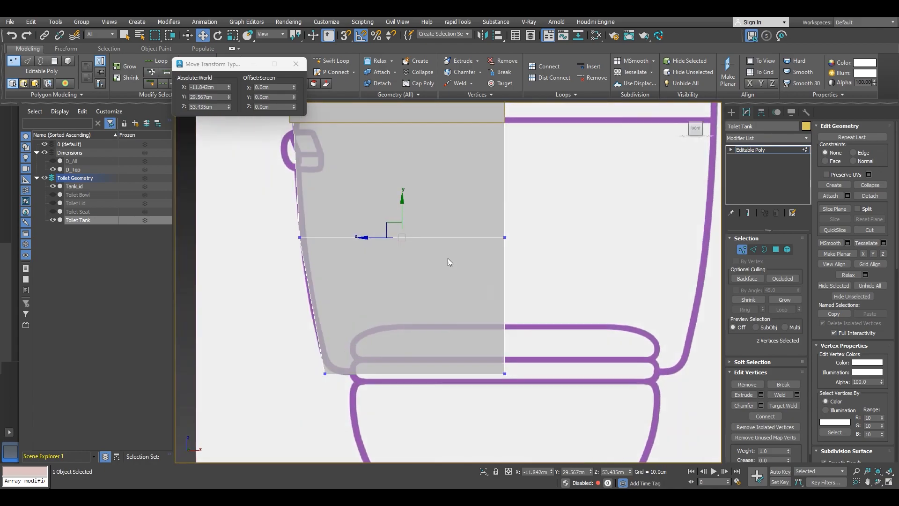
# Step: Insert new horizontal edge loops across the tank with Swift Loop near its top and bottom
pyautogui.press('2')
pyautogui.press('2')
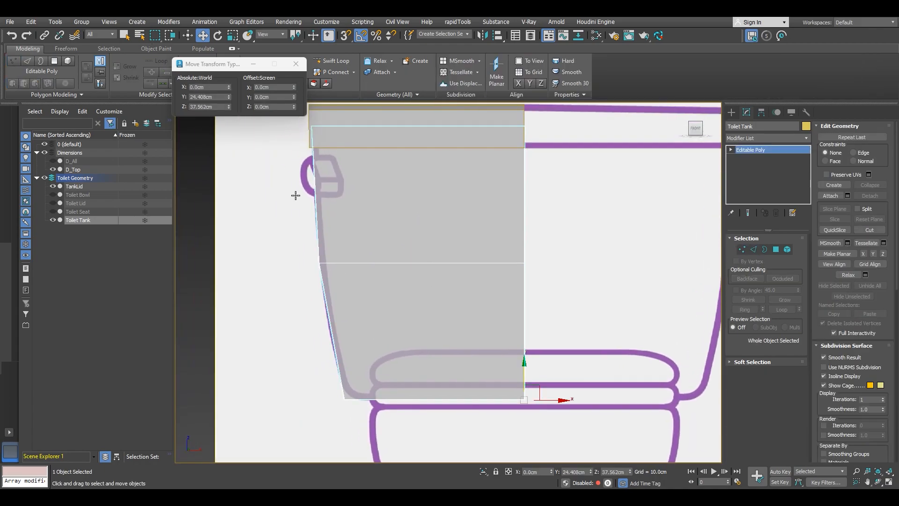
pyautogui.click(330, 60)
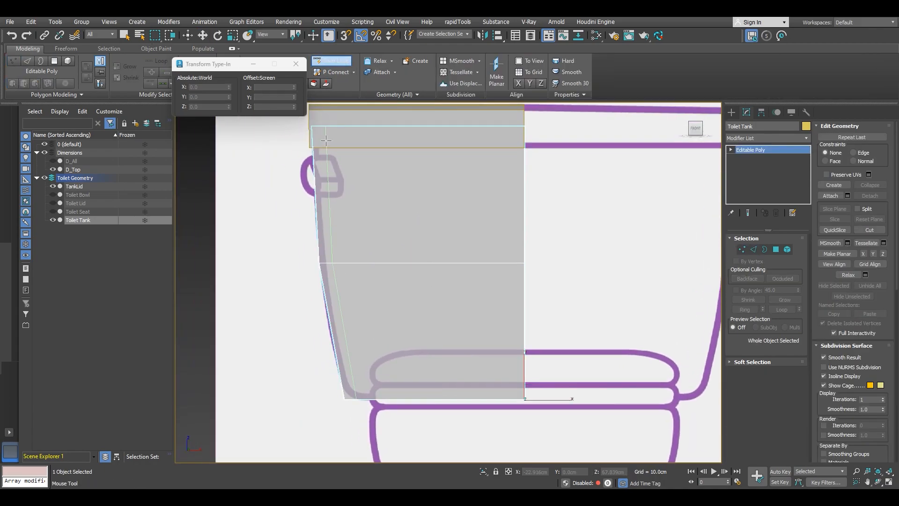
pyautogui.scroll(10, 321, 151)
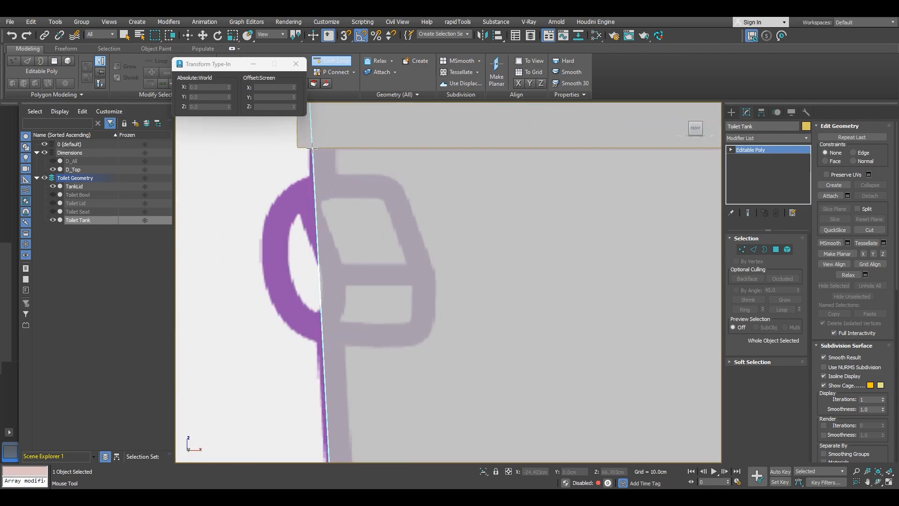
pyautogui.click(328, 149)
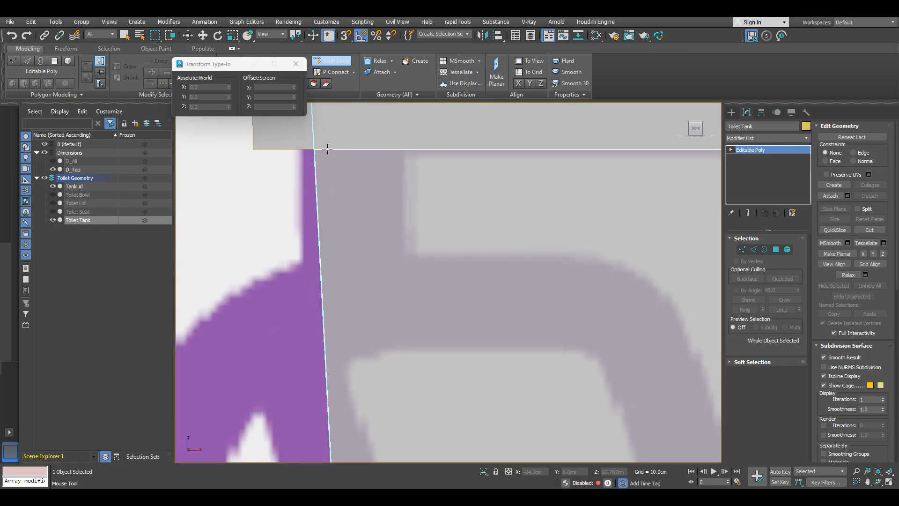
pyautogui.scroll(-9, 346, 182)
pyautogui.moveTo(406, 280); pyautogui.dragTo(409, 246, button='middle')
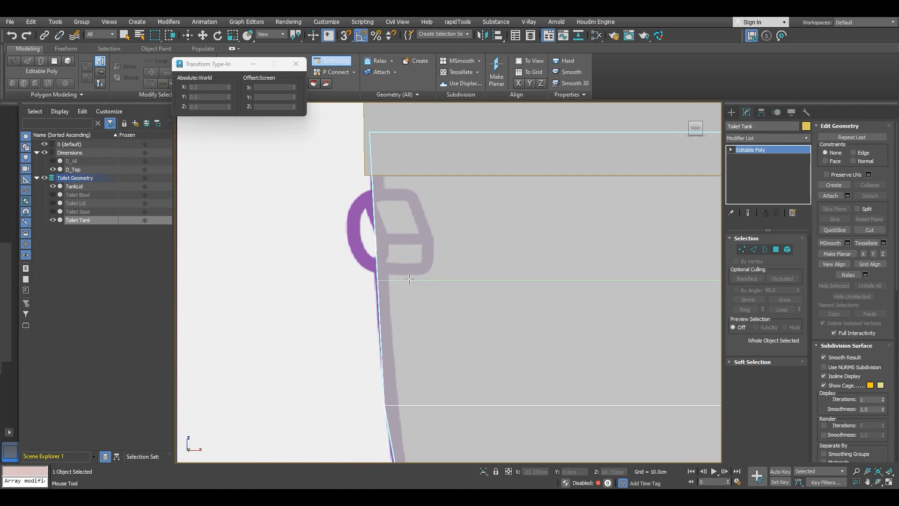
pyautogui.scroll(-8, 417, 280)
pyautogui.scroll(4, 412, 319)
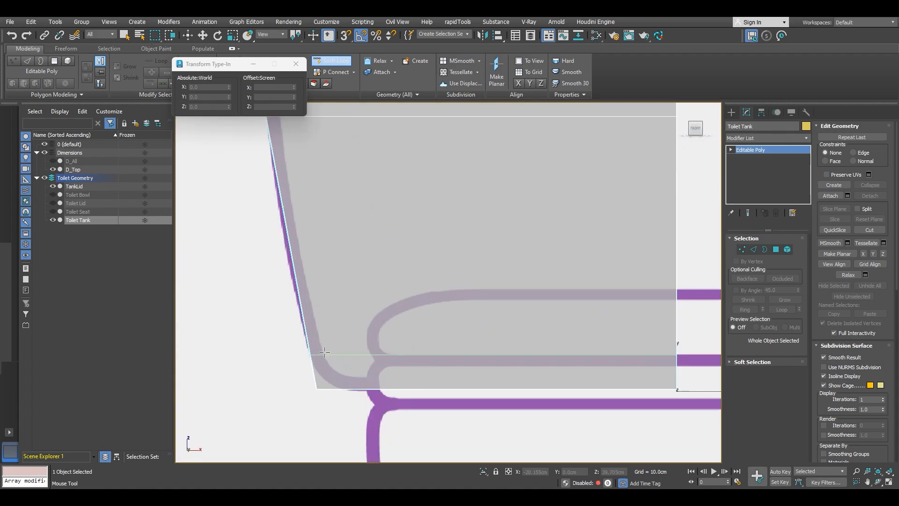
pyautogui.scroll(3, 371, 342)
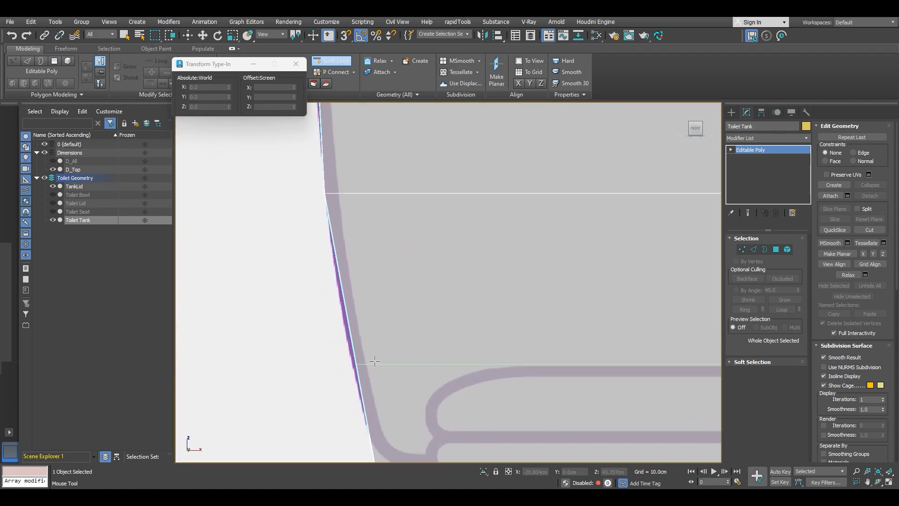
pyautogui.press('w')
pyautogui.scroll(-2, 487, 304)
# Step: Move the end vertices of the new lower loop onto the tank's reference outline
pyautogui.press('1')
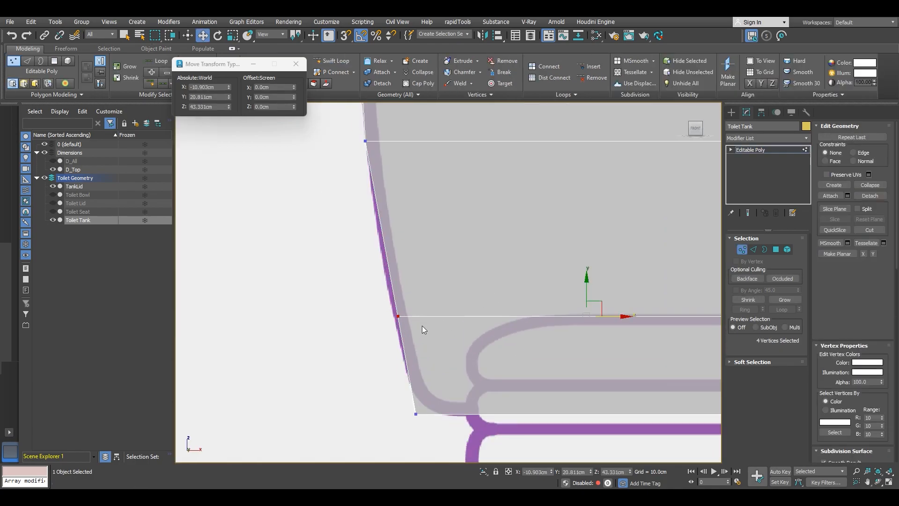
pyautogui.moveTo(422, 325); pyautogui.dragTo(344, 294)
pyautogui.scroll(3, 445, 327)
pyautogui.moveTo(459, 326); pyautogui.dragTo(449, 328)
pyautogui.scroll(-3, 426, 304)
pyautogui.moveTo(427, 251); pyautogui.dragTo(429, 305, button='middle')
pyautogui.scroll(3, 445, 330)
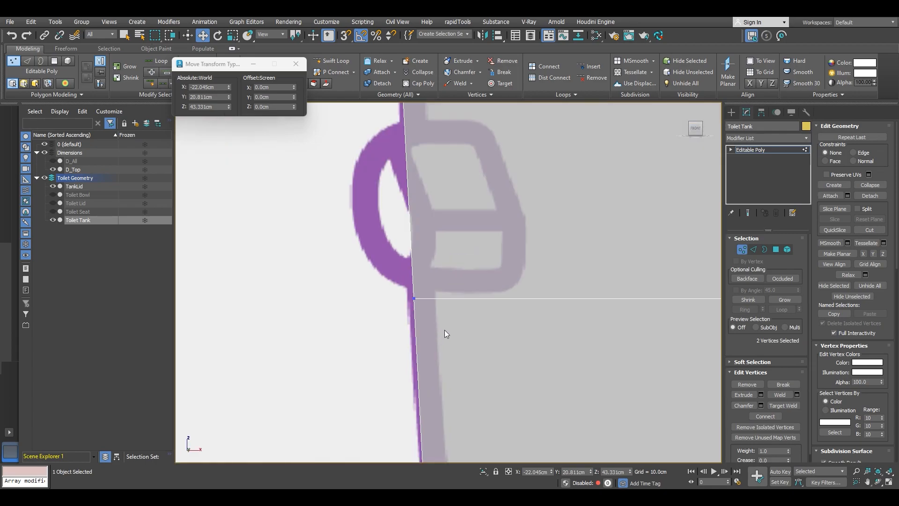
pyautogui.scroll(3, 418, 300)
pyautogui.moveTo(440, 297); pyautogui.dragTo(424, 296)
pyautogui.scroll(-3, 424, 282)
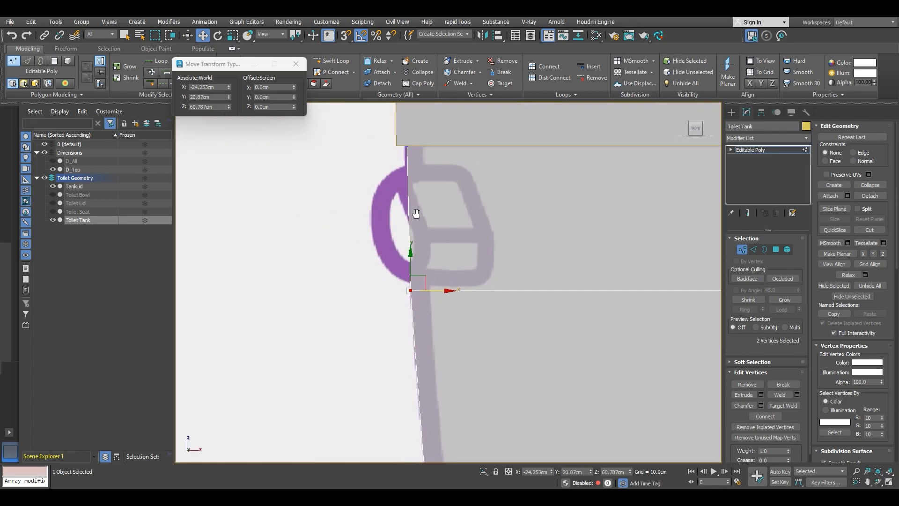
# Step: Move the end vertices of the top loops onto the reference outline at the tank's upper corner
pyautogui.moveTo(412, 152); pyautogui.dragTo(408, 248, button='middle')
pyautogui.scroll(3, 408, 247)
pyautogui.moveTo(410, 224); pyautogui.dragTo(411, 225)
pyautogui.scroll(2, 415, 228)
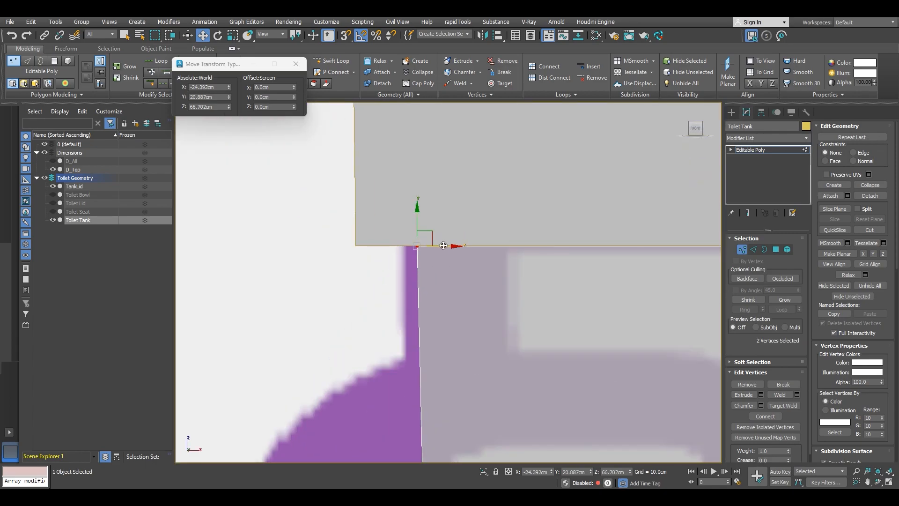
pyautogui.scroll(-2, 433, 296)
pyautogui.scroll(2, 430, 314)
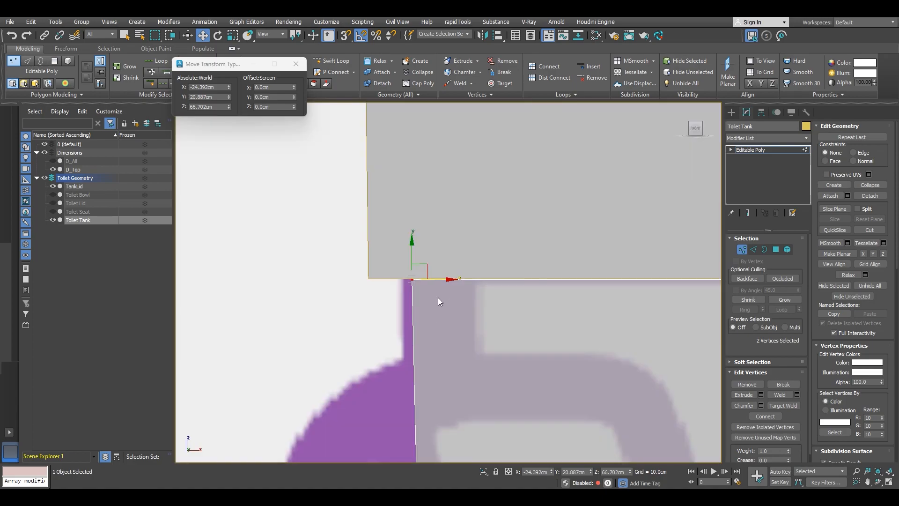
pyautogui.moveTo(446, 278); pyautogui.dragTo(437, 279)
pyautogui.scroll(-2, 437, 279)
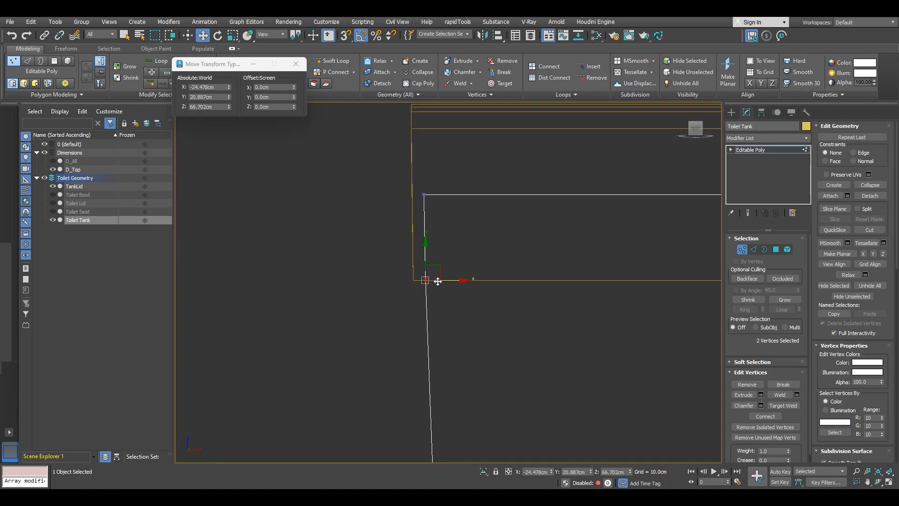
pyautogui.scroll(-4, 467, 340)
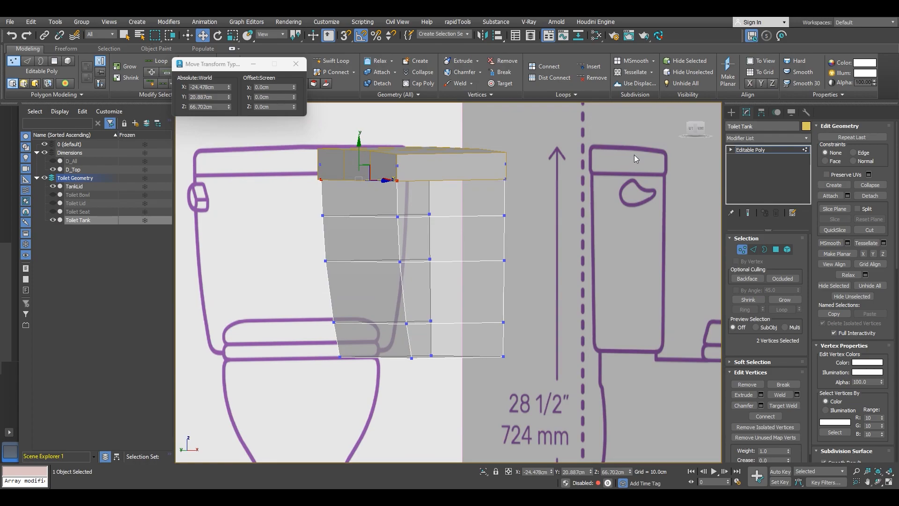
# Step: In the side view, align the new loop's vertices with the tank's reference outline
pyautogui.click(694, 136)
pyautogui.scroll(3, 540, 224)
pyautogui.moveTo(516, 220)
pyautogui.mouseDown(button='middle')
pyautogui.moveTo(486, 277)
pyautogui.moveTo(499, 277)
pyautogui.moveTo(527, 337)
pyautogui.moveTo(522, 226)
pyautogui.mouseUp(button='middle')
pyautogui.scroll(5, 379, 287)
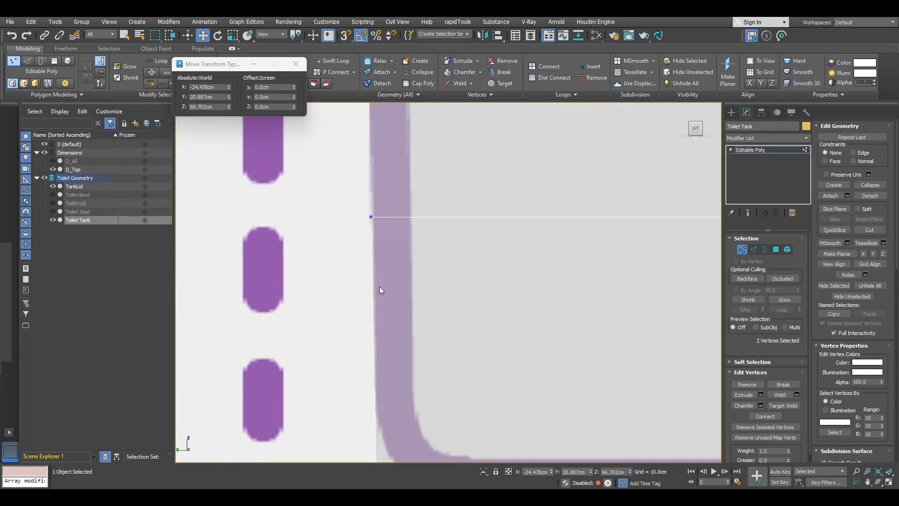
pyautogui.scroll(-5, 380, 285)
pyautogui.moveTo(476, 277); pyautogui.dragTo(458, 311, button='middle')
pyautogui.scroll(-4, 459, 311)
# Step: Adjust the vertices at the tank's top corner so the loops line up
pyautogui.keyDown('alt'); pyautogui.moveTo(538, 267); pyautogui.dragTo(425, 171, button='middle'); pyautogui.keyUp('alt')
pyautogui.scroll(5, 425, 171)
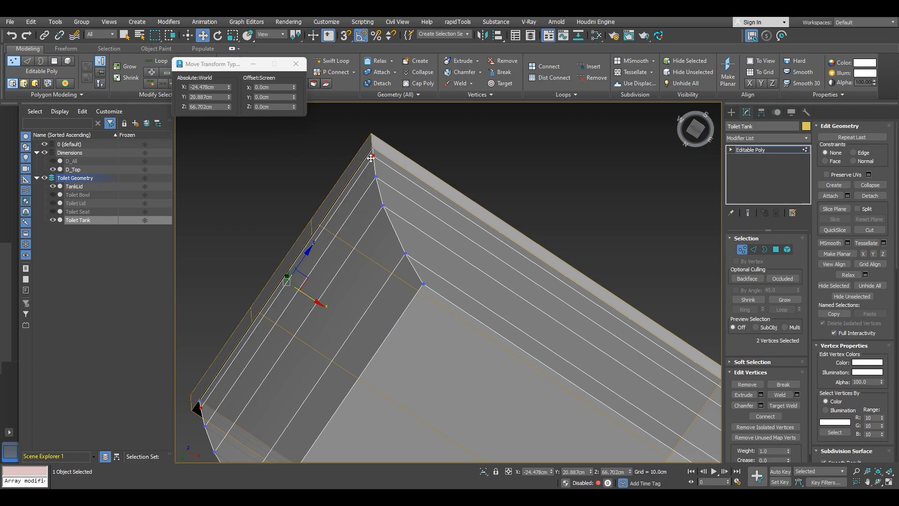
pyautogui.scroll(-5, 454, 217)
pyautogui.keyDown('alt'); pyautogui.moveTo(453, 216); pyautogui.dragTo(555, 195, button='middle'); pyautogui.keyUp('alt')
pyautogui.scroll(3, 481, 205)
pyautogui.moveTo(482, 205)
pyautogui.keyDown('alt'); pyautogui.mouseDown(button='middle')
pyautogui.moveTo(553, 200)
pyautogui.moveTo(470, 225)
pyautogui.moveTo(466, 203)
pyautogui.mouseUp(button='middle'); pyautogui.keyUp('alt')
pyautogui.scroll(-3, 553, 200)
# Step: Select a horizontal edge ring around the tank and connect it with one segment to add a vertical loop
pyautogui.press('2')
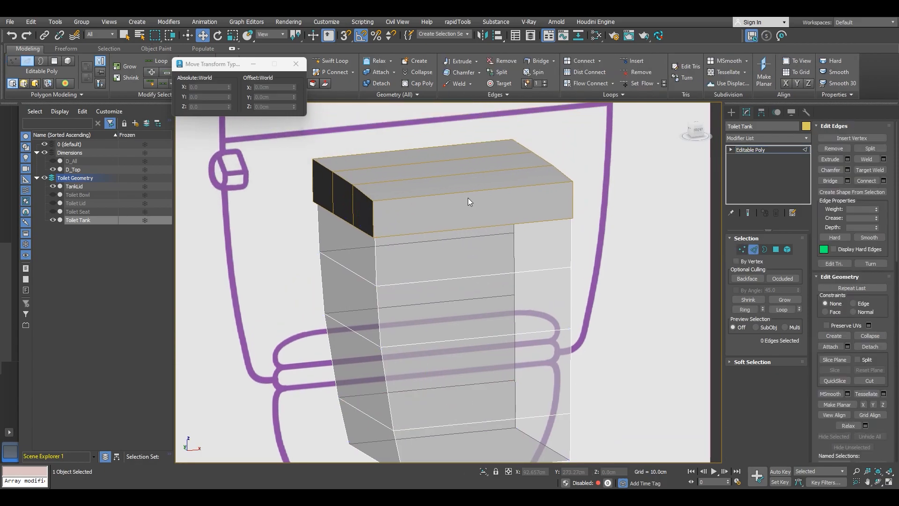
pyautogui.click(476, 274)
pyautogui.keyDown('alt'); pyautogui.moveTo(476, 274); pyautogui.dragTo(437, 193, button='middle'); pyautogui.keyUp('alt')
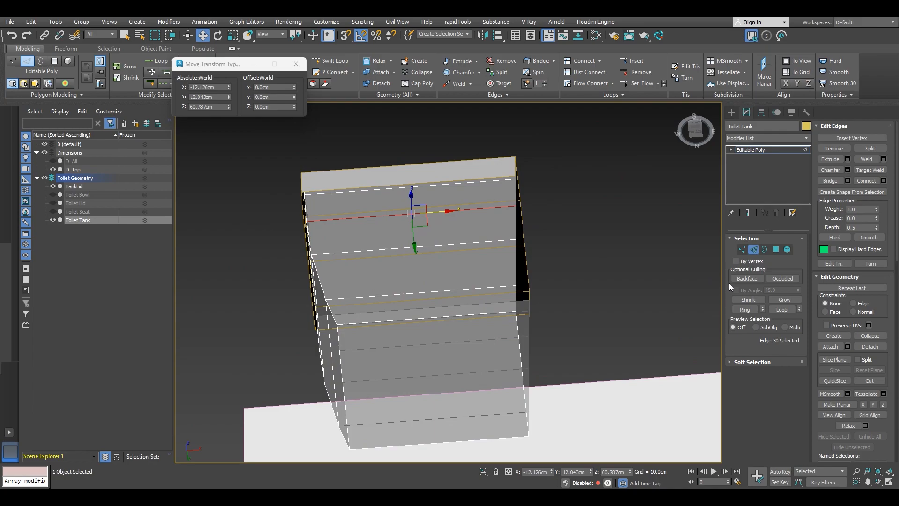
pyautogui.click(745, 310)
pyautogui.press('f')
pyautogui.keyDown('alt'); pyautogui.moveTo(434, 282); pyautogui.dragTo(433, 276, button='middle'); pyautogui.keyUp('alt')
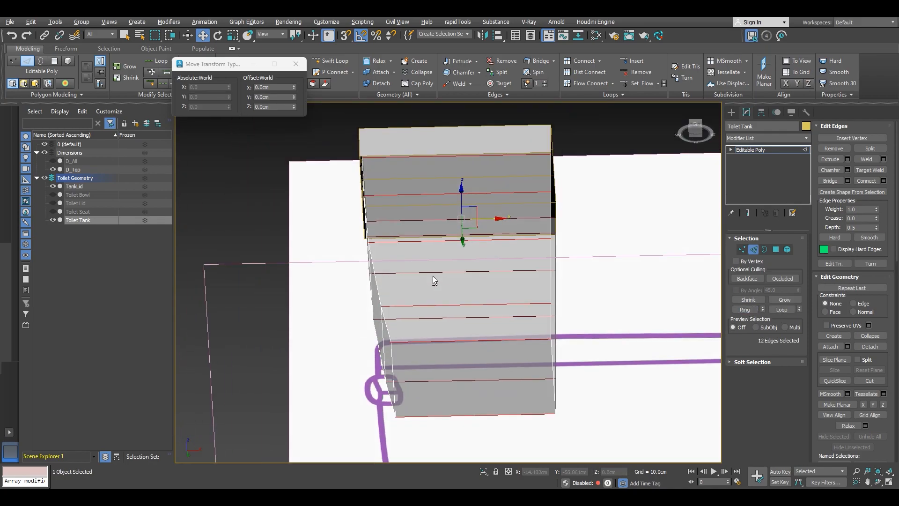
pyautogui.click(883, 180)
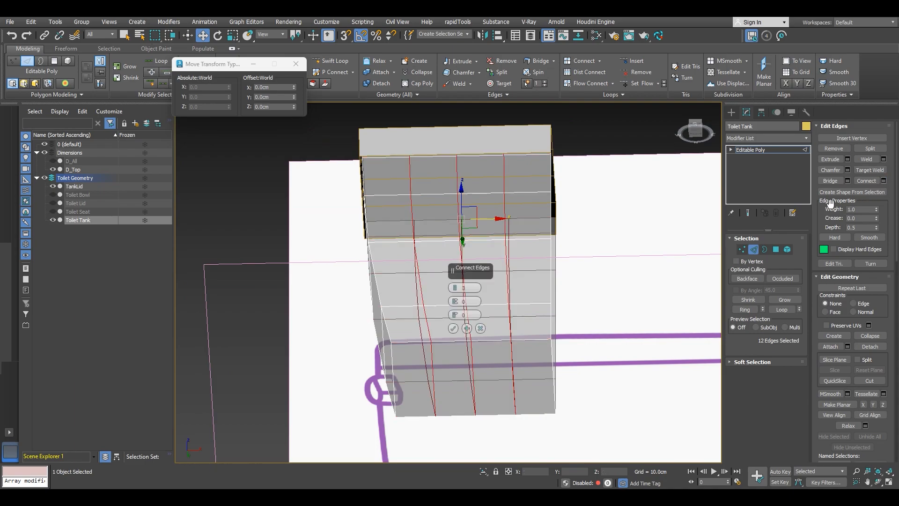
pyautogui.click(458, 292)
pyautogui.click(458, 292)
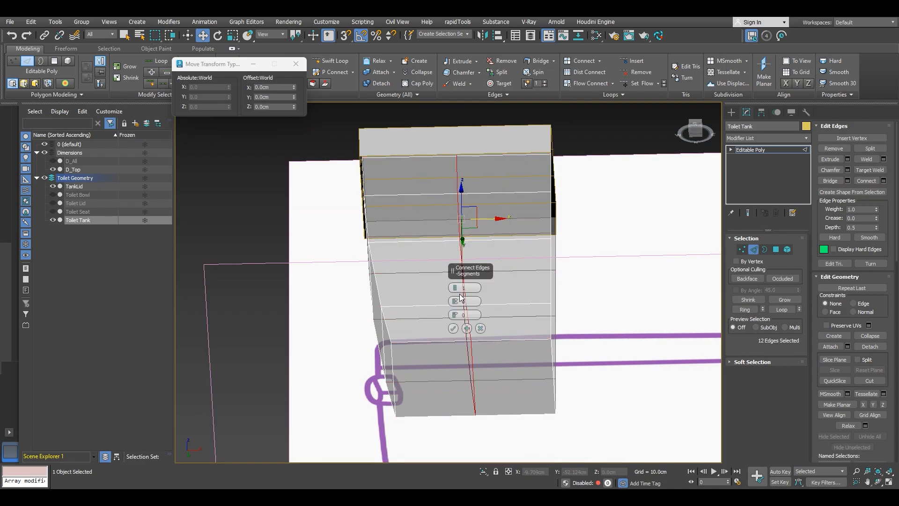
pyautogui.click(453, 328)
# Step: Select an edge ring on the tank lid and connect it to add matching vertical loops
pyautogui.scroll(-2, 453, 261)
pyautogui.keyDown('alt'); pyautogui.moveTo(457, 244); pyautogui.dragTo(464, 275, button='middle'); pyautogui.keyUp('alt')
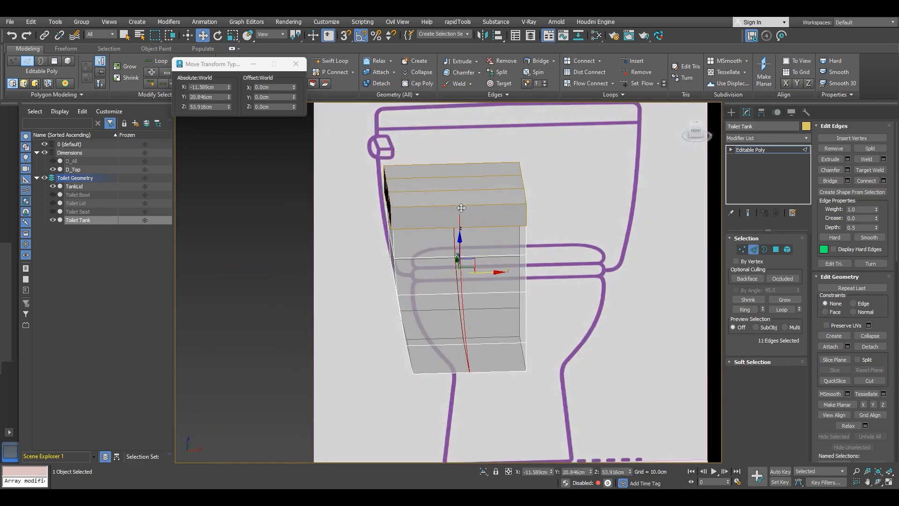
pyautogui.keyDown('alt'); pyautogui.moveTo(460, 212); pyautogui.dragTo(458, 215, button='middle'); pyautogui.keyUp('alt')
pyautogui.press('2')
pyautogui.click(454, 227)
pyautogui.press('2')
pyautogui.scroll(5, 454, 227)
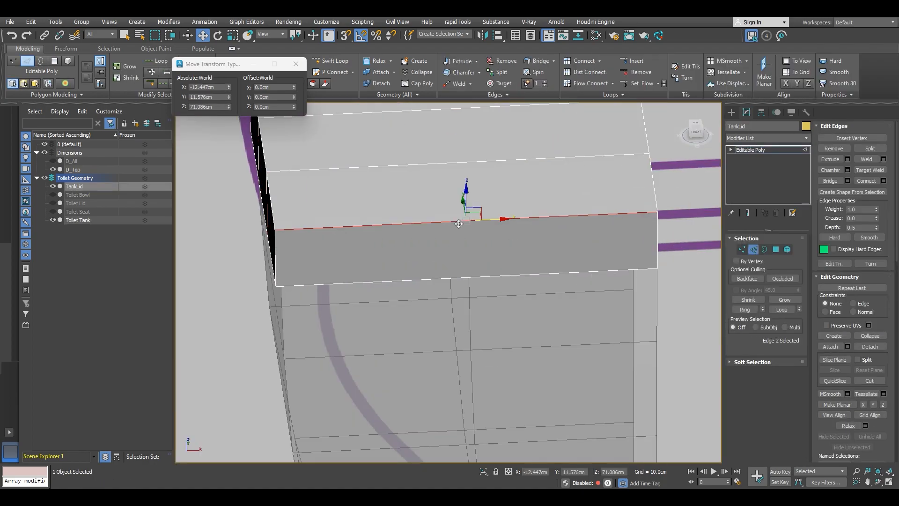
pyautogui.click(744, 309)
pyautogui.scroll(-4, 473, 300)
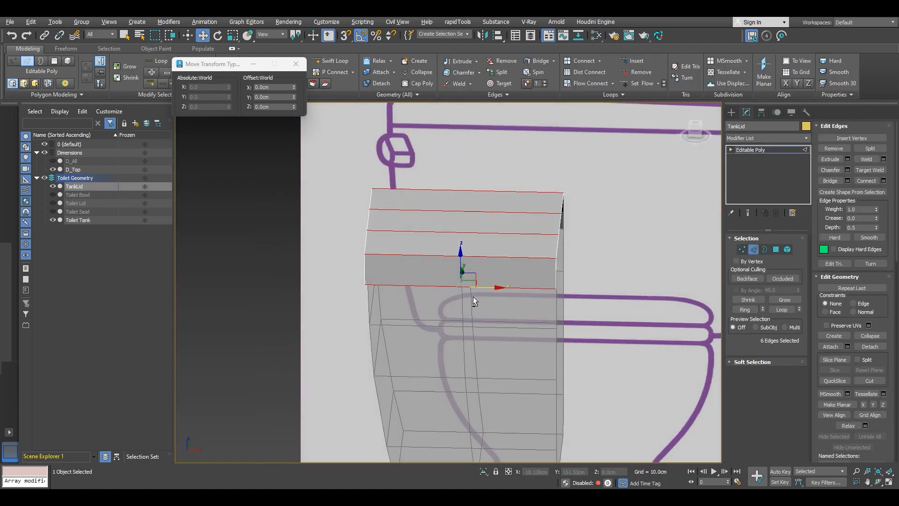
pyautogui.click(884, 181)
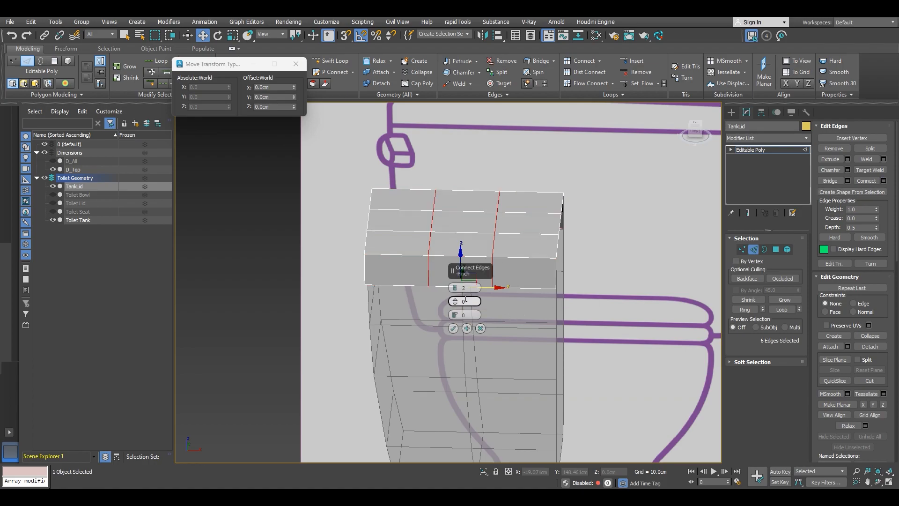
pyautogui.click(455, 290)
pyautogui.click(452, 328)
# Step: Attach the lid to the tank as one editable poly object
pyautogui.keyDown('alt'); pyautogui.moveTo(465, 316); pyautogui.dragTo(359, 284, button='middle'); pyautogui.keyUp('alt')
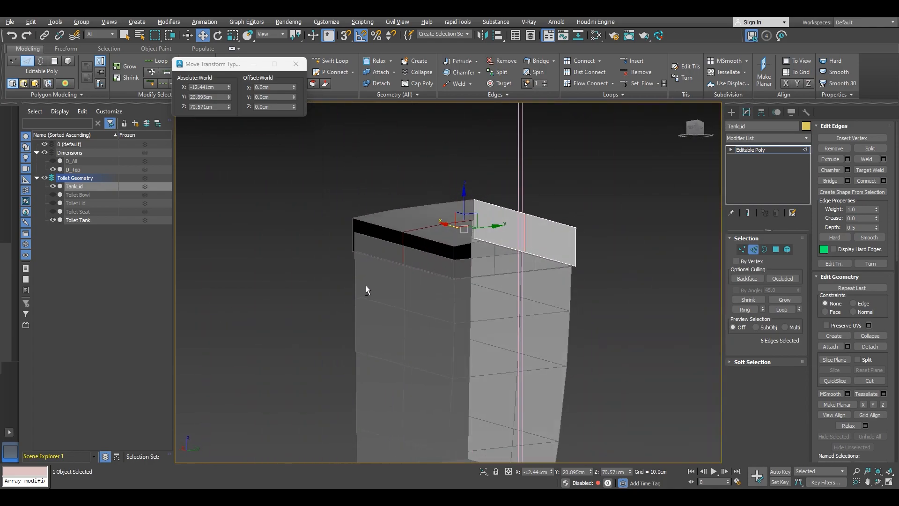
pyautogui.press('f')
pyautogui.keyDown('alt'); pyautogui.moveTo(549, 269); pyautogui.dragTo(495, 260, button='middle'); pyautogui.keyUp('alt')
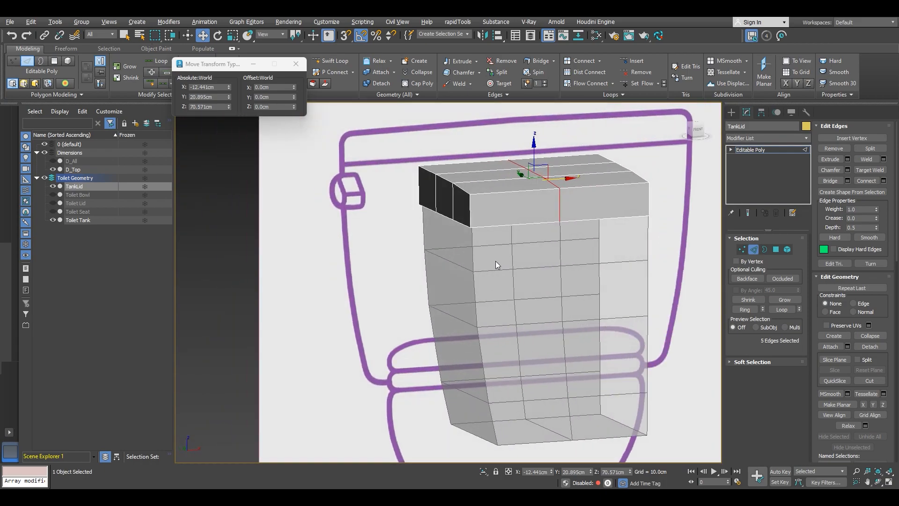
pyautogui.press('f')
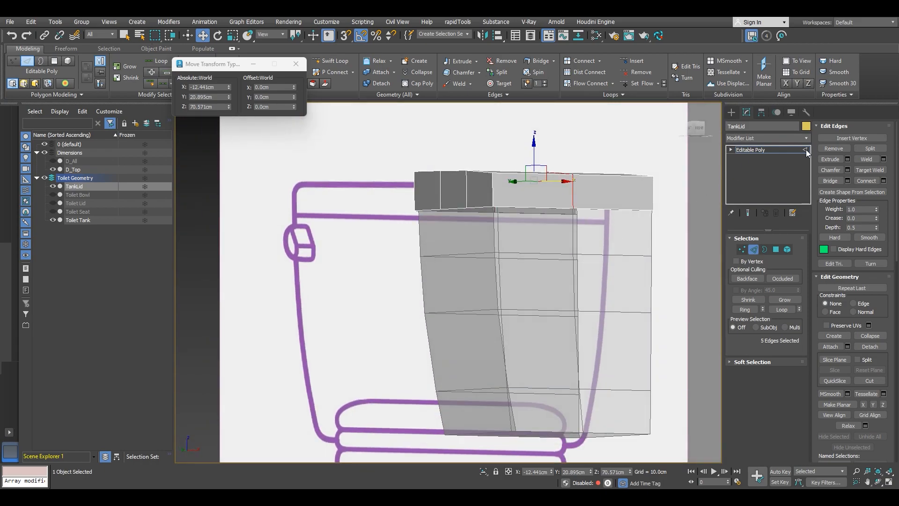
pyautogui.click(806, 153)
pyautogui.click(585, 269)
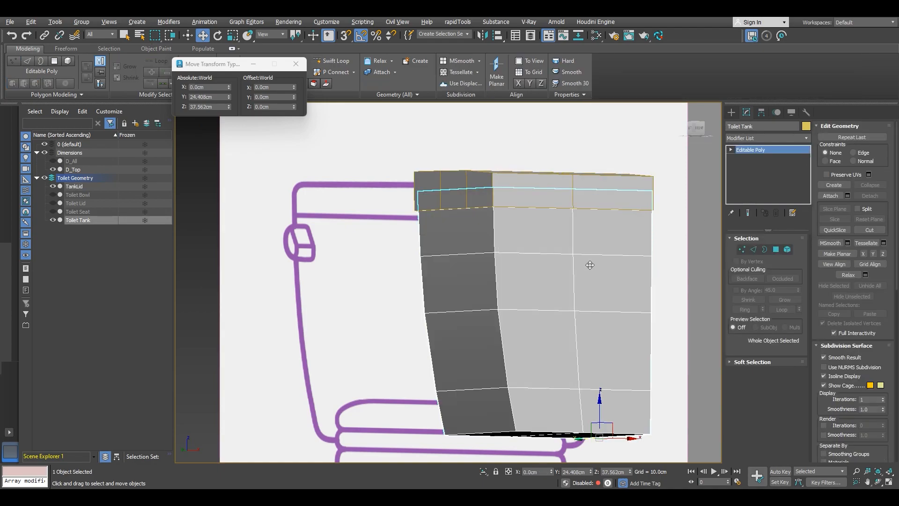
pyautogui.click(840, 195)
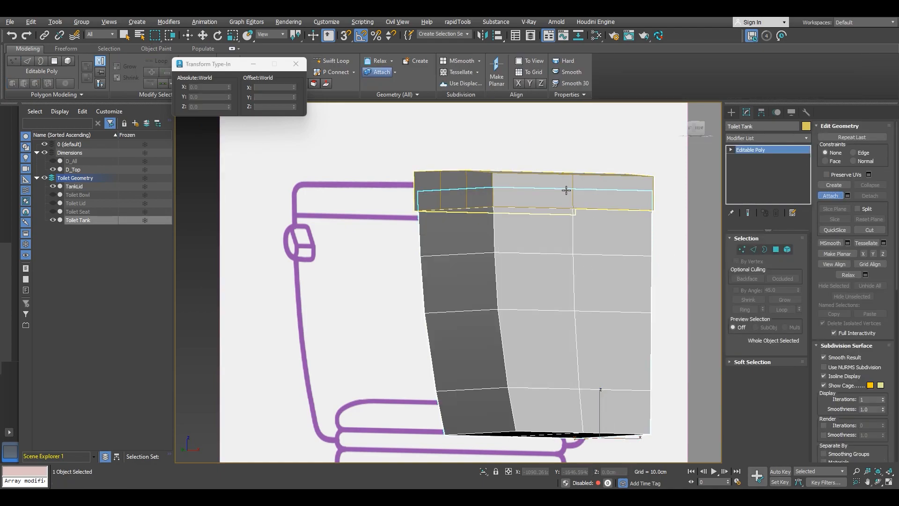
pyautogui.click(568, 190)
pyautogui.click(828, 200)
# Step: Switch to edge mode and select the edge loops along the tank's vertical corners and the lid's top outline
pyautogui.keyDown('alt'); pyautogui.moveTo(510, 233); pyautogui.dragTo(534, 203, button='middle'); pyautogui.keyUp('alt')
pyautogui.press('2')
pyautogui.click(531, 249)
pyautogui.doubleClick(531, 248)
pyautogui.keyDown('ctrl'); pyautogui.doubleClick(560, 337); pyautogui.keyUp('ctrl')
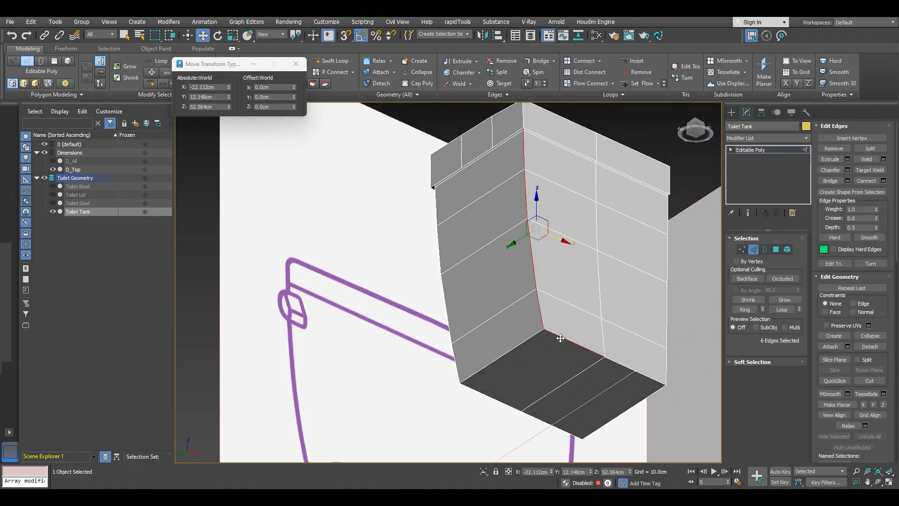
pyautogui.keyDown('ctrl'); pyautogui.click(521, 343); pyautogui.keyUp('ctrl')
pyautogui.keyDown('alt'); pyautogui.moveTo(519, 343); pyautogui.dragTo(438, 326, button='middle'); pyautogui.keyUp('alt')
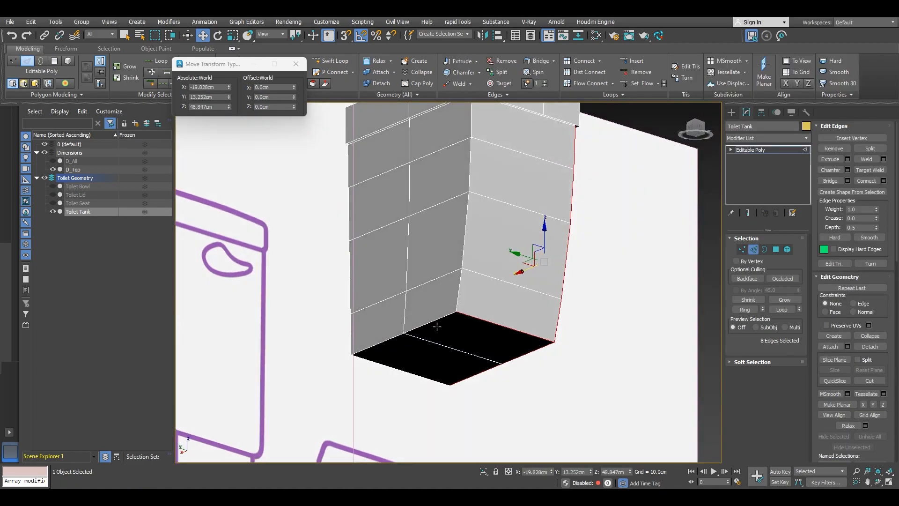
pyautogui.keyDown('ctrl'); pyautogui.doubleClick(435, 320); pyautogui.keyUp('ctrl')
pyautogui.keyDown('ctrl'); pyautogui.doubleClick(458, 290); pyautogui.keyUp('ctrl')
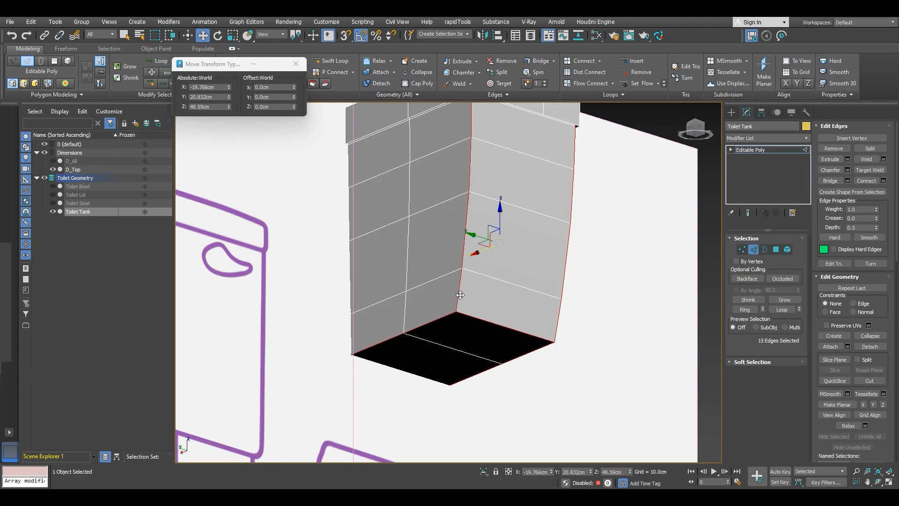
pyautogui.scroll(-5, 459, 290)
pyautogui.moveTo(459, 290); pyautogui.dragTo(464, 344, button='middle')
pyautogui.scroll(6, 465, 273)
pyautogui.keyDown('ctrl'); pyautogui.click(477, 272); pyautogui.keyUp('ctrl')
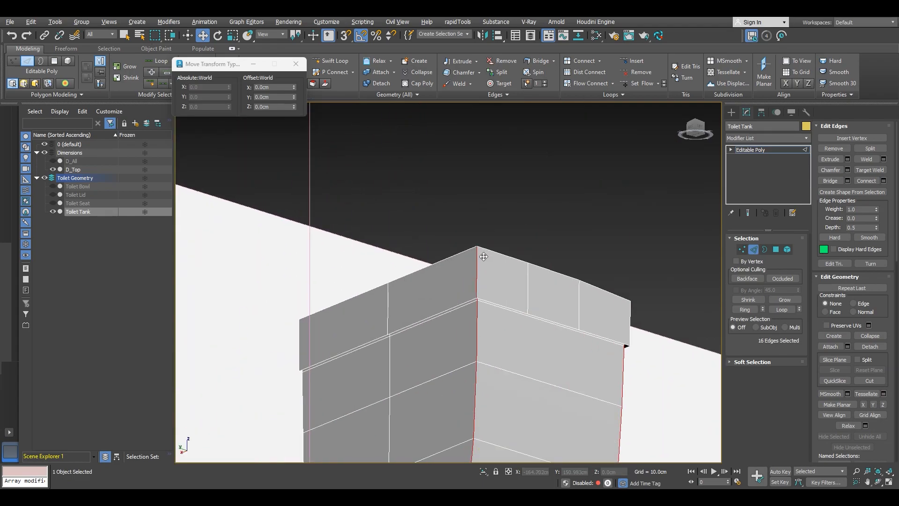
pyautogui.keyDown('alt'); pyautogui.moveTo(477, 272); pyautogui.dragTo(449, 281, button='middle'); pyautogui.keyUp('alt')
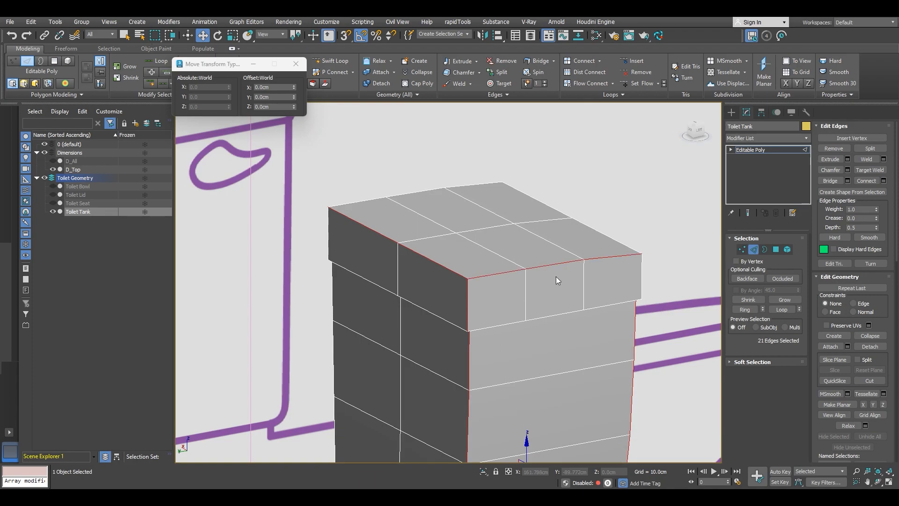
pyautogui.keyDown('alt'); pyautogui.moveTo(541, 279); pyautogui.dragTo(577, 296, button='middle'); pyautogui.keyUp('alt')
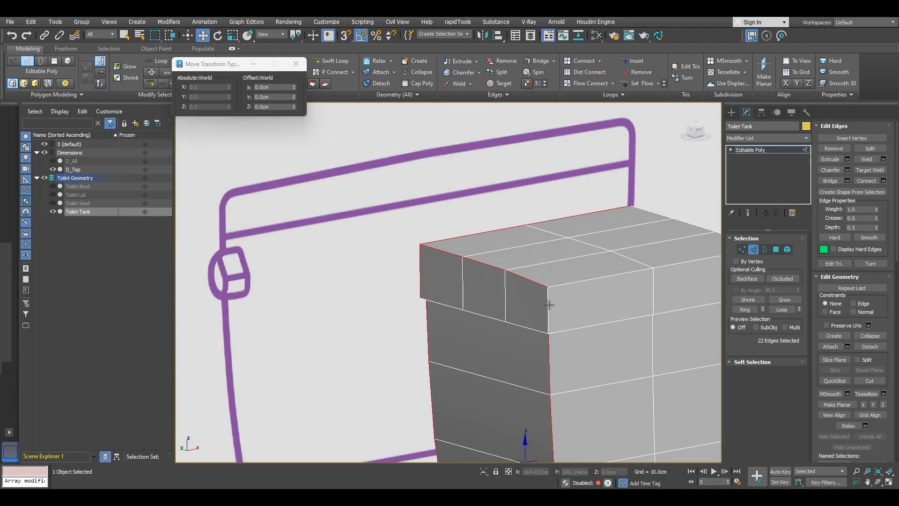
pyautogui.keyDown('alt'); pyautogui.moveTo(557, 290); pyautogui.dragTo(557, 328, button='middle'); pyautogui.keyUp('alt')
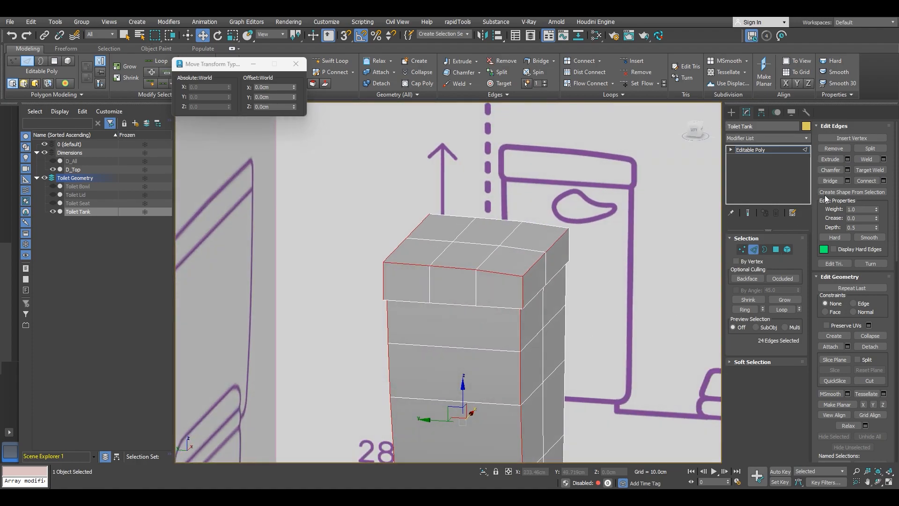
# Step: Chamfer the selected edges as quad chamfers with an amount of 1.5 cm and tension 0.5
pyautogui.click(847, 170)
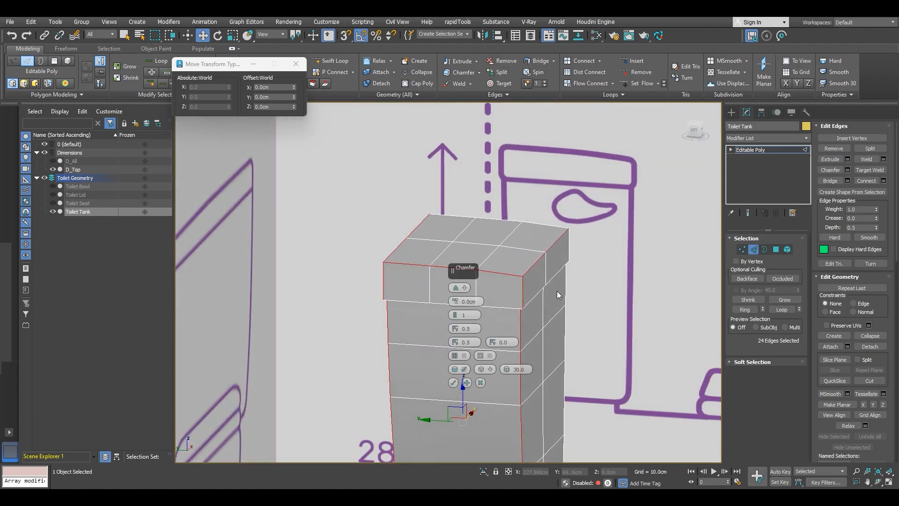
pyautogui.click(465, 287)
pyautogui.click(482, 292)
pyautogui.keyDown('alt'); pyautogui.moveTo(483, 295); pyautogui.dragTo(502, 292, button='middle'); pyautogui.keyUp('alt')
pyautogui.click(701, 132)
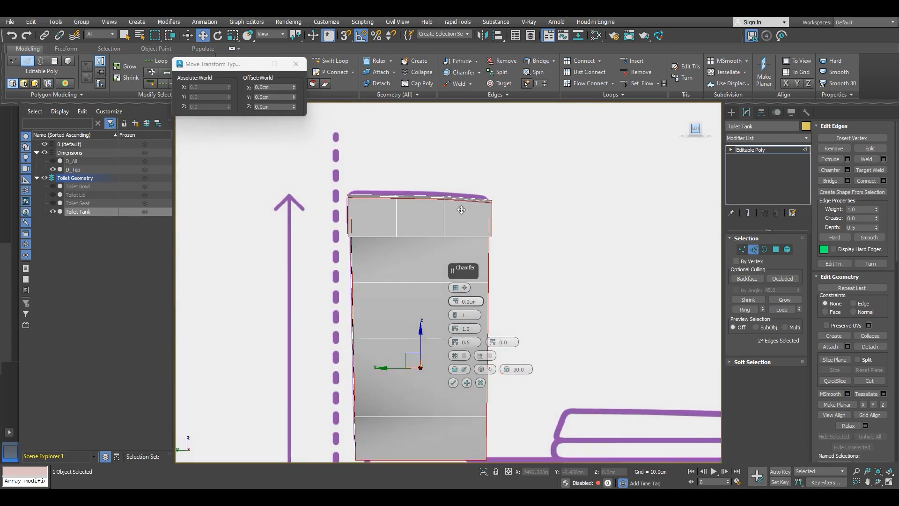
pyautogui.scroll(5, 487, 213)
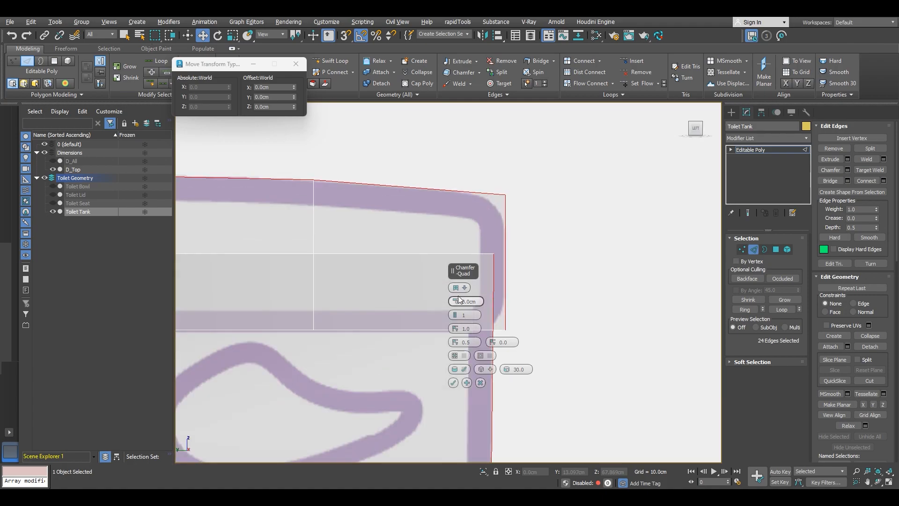
pyautogui.moveTo(460, 298); pyautogui.dragTo(466, 252)
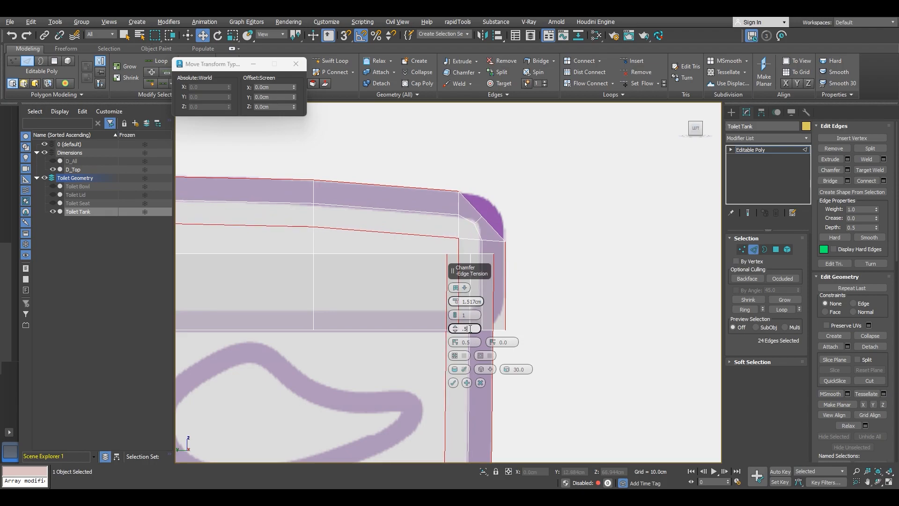
pyautogui.click(470, 329)
pyautogui.write('.5')
pyautogui.press('Return')
pyautogui.click(477, 301)
pyautogui.write('1.5')
pyautogui.press('Return')
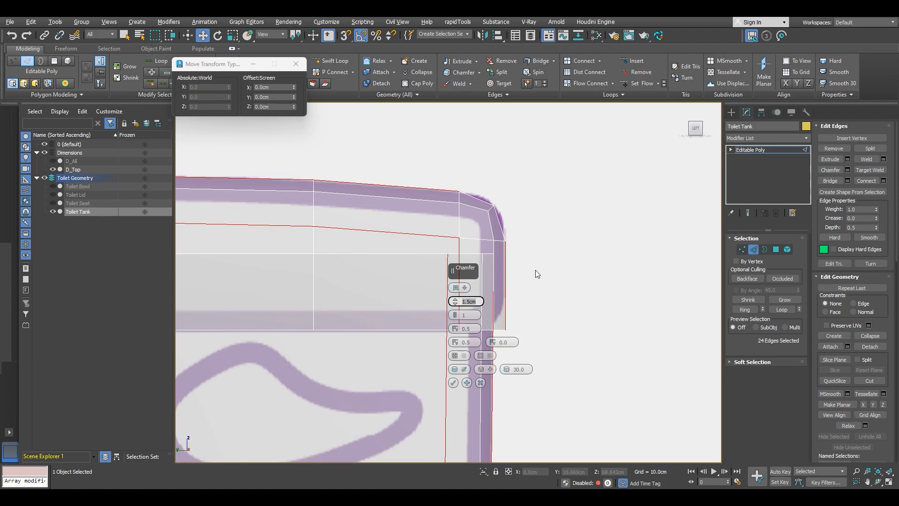
# Step: Review the chamfered tank from several angles in perspective and commit the chamfer
pyautogui.scroll(-4, 546, 281)
pyautogui.scroll(6, 558, 295)
pyautogui.scroll(-2, 539, 303)
pyautogui.moveTo(541, 297); pyautogui.dragTo(594, 284, button='middle')
pyautogui.scroll(-4, 661, 293)
pyautogui.press('p')
pyautogui.scroll(-3, 657, 177)
pyautogui.scroll(8, 561, 279)
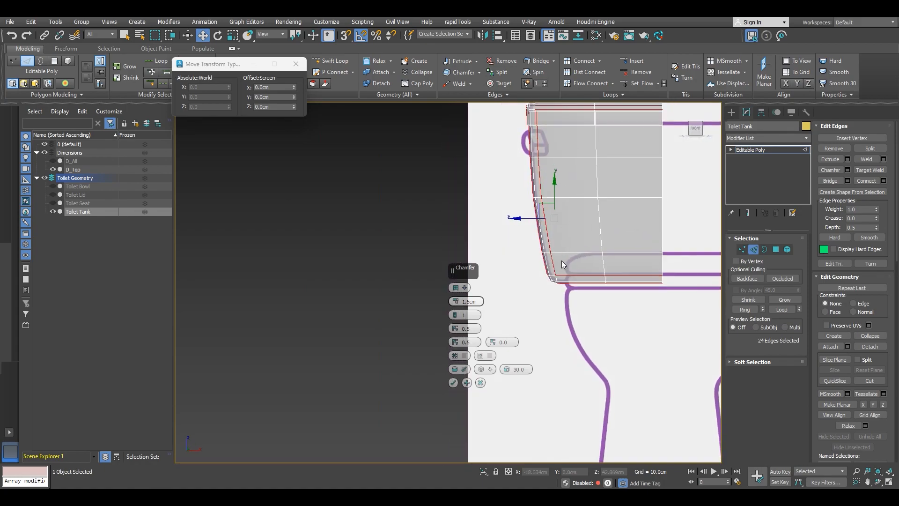
pyautogui.scroll(-4, 562, 281)
pyautogui.moveTo(605, 280); pyautogui.dragTo(366, 269, button='middle')
pyautogui.scroll(-8, 524, 280)
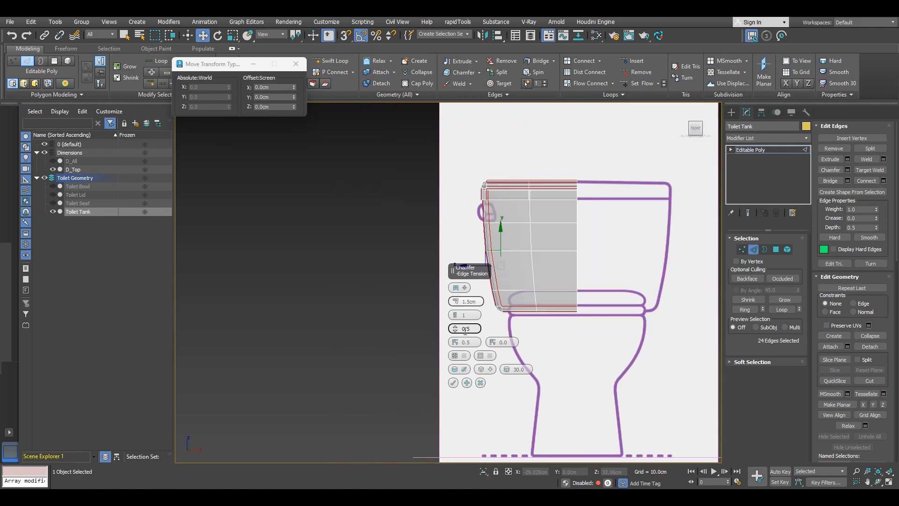
pyautogui.keyDown('alt'); pyautogui.moveTo(534, 265); pyautogui.dragTo(577, 277, button='middle'); pyautogui.keyUp('alt')
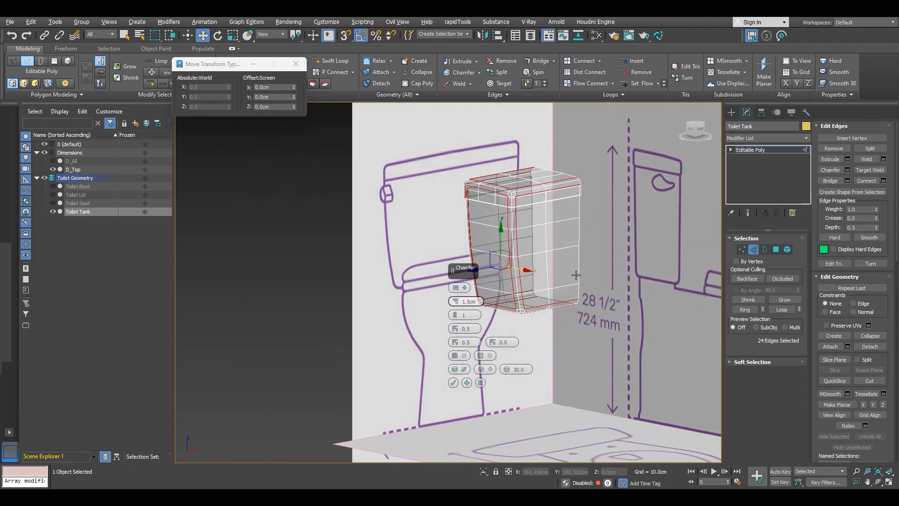
pyautogui.rightClick(498, 209)
pyautogui.click(551, 338)
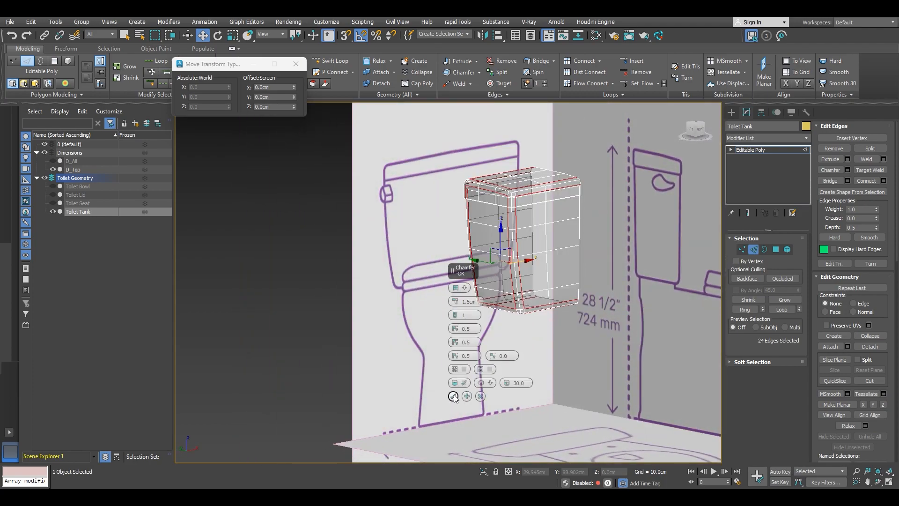
pyautogui.click(453, 396)
# Step: Convert the tank to an editable poly and isolate it in the viewport
pyautogui.rightClick(509, 276)
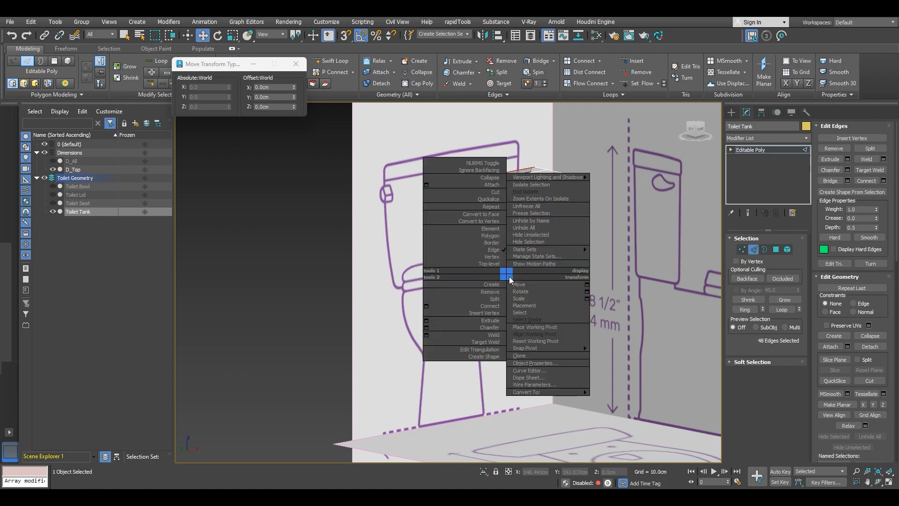
pyautogui.moveTo(550, 393)
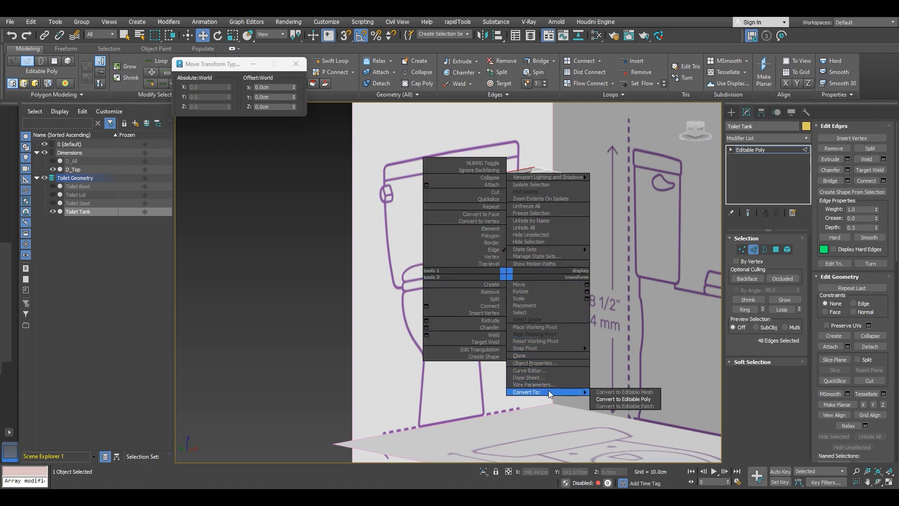
pyautogui.click(622, 399)
pyautogui.moveTo(554, 288); pyautogui.dragTo(516, 311, button='middle')
pyautogui.press('F4')
pyautogui.rightClick(464, 194)
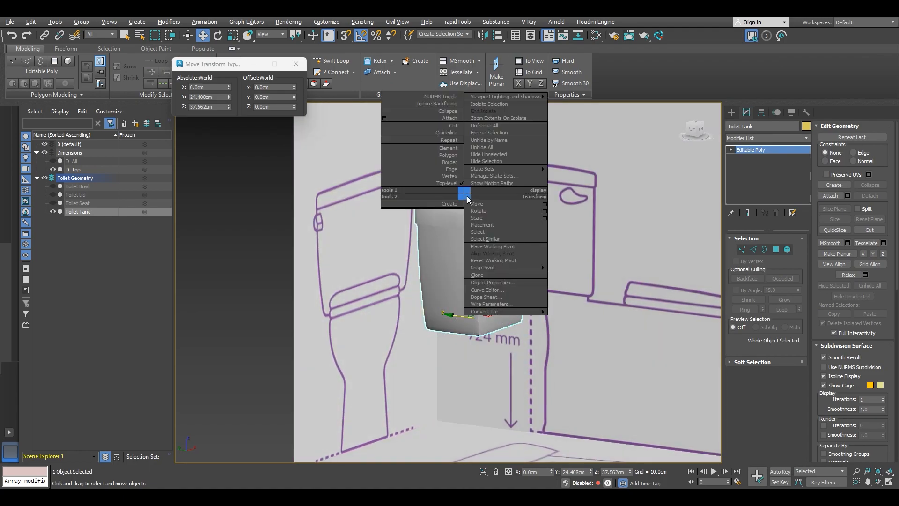
pyautogui.click(484, 105)
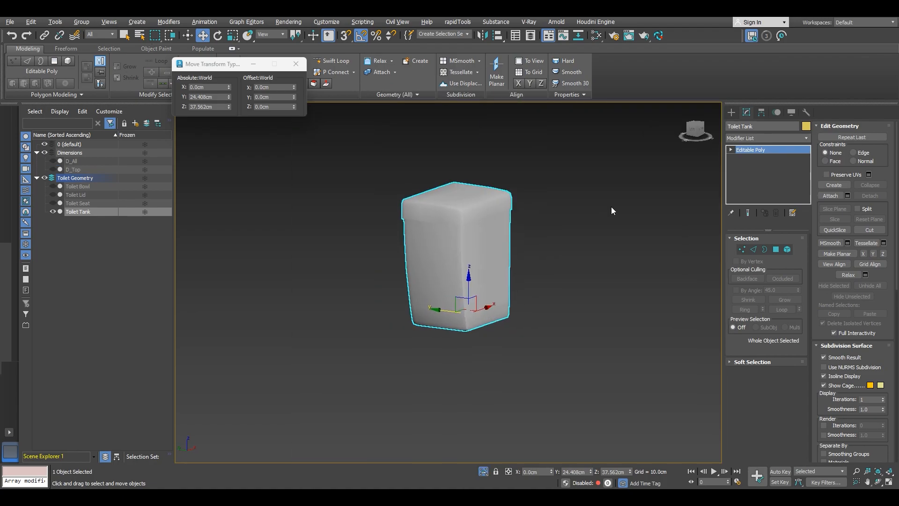
# Step: Select the lid element and detach it as a separate object
pyautogui.press('5')
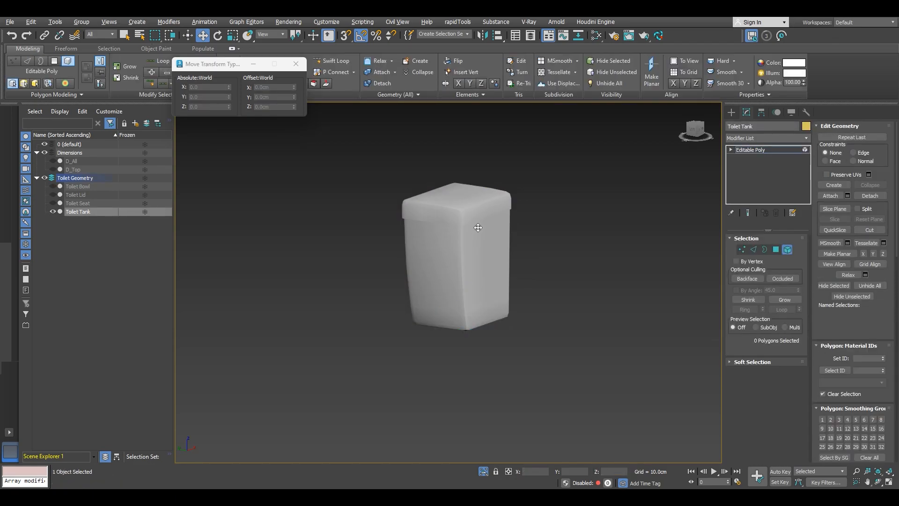
pyautogui.click(472, 211)
pyautogui.keyDown('alt'); pyautogui.moveTo(479, 265); pyautogui.dragTo(456, 174, button='middle'); pyautogui.keyUp('alt')
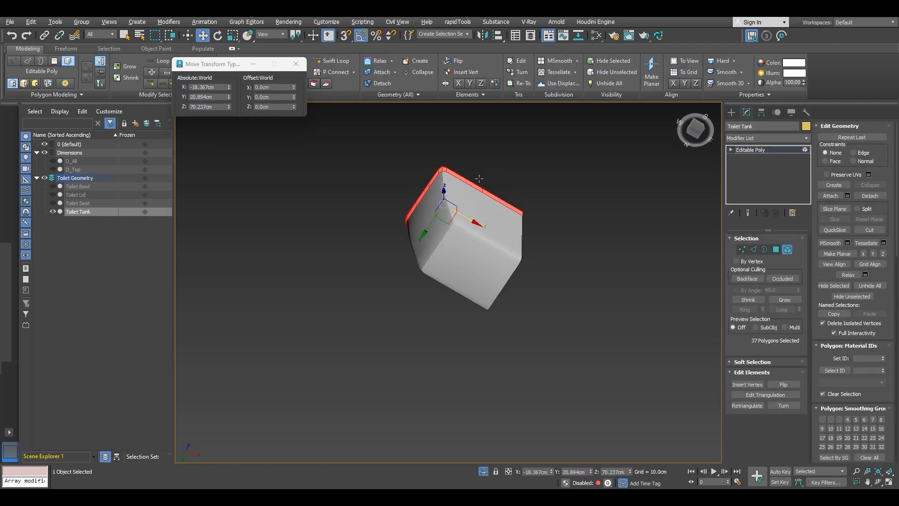
pyautogui.scroll(5, 456, 174)
pyautogui.click(870, 196)
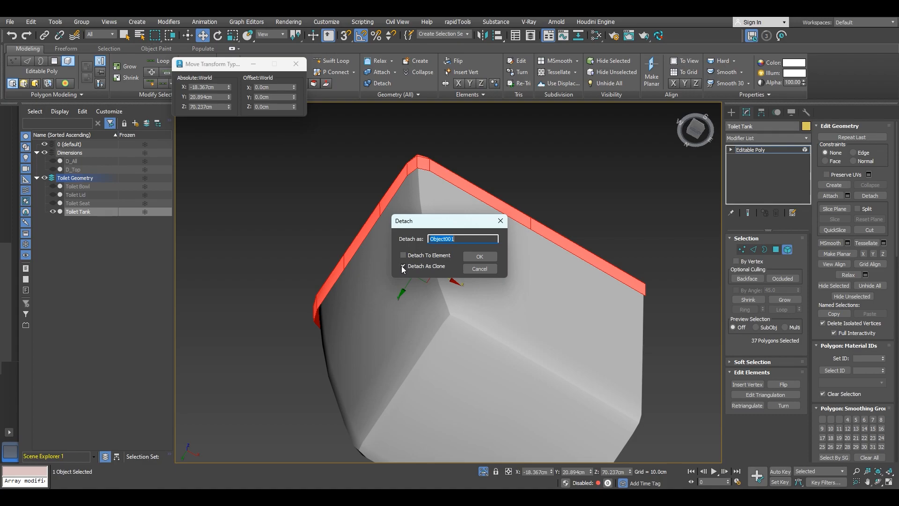
pyautogui.click(481, 256)
# Step: Select the detached lid object and apply a Shell modifier to it
pyautogui.keyDown('alt'); pyautogui.moveTo(629, 212); pyautogui.dragTo(584, 253, button='middle'); pyautogui.keyUp('alt')
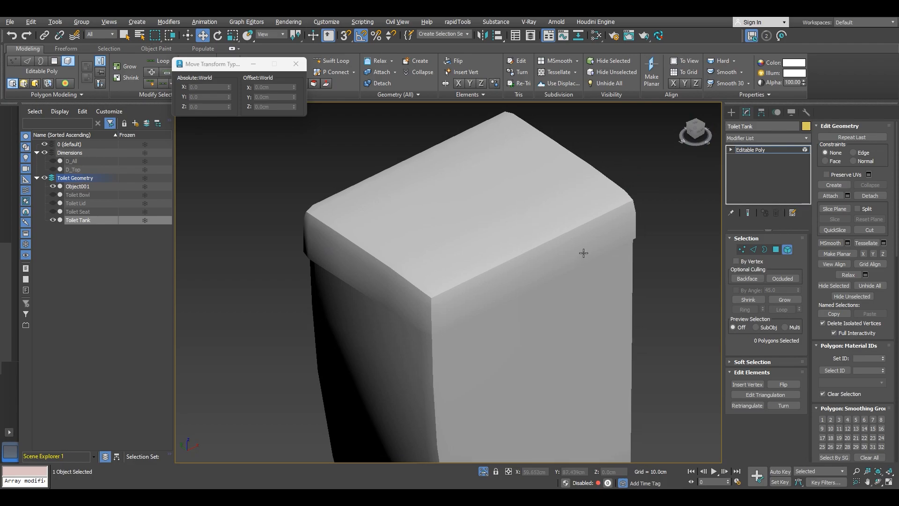
pyautogui.click(498, 211)
pyautogui.moveTo(514, 273)
pyautogui.keyDown('alt'); pyautogui.mouseDown(button='middle')
pyautogui.moveTo(508, 203)
pyautogui.moveTo(496, 223)
pyautogui.mouseUp(button='middle'); pyautogui.keyUp('alt')
pyautogui.press('F4')
pyautogui.keyDown('alt'); pyautogui.moveTo(435, 240); pyautogui.dragTo(523, 232, button='middle'); pyautogui.keyUp('alt')
pyautogui.click(772, 141)
pyautogui.scroll(-2, 773, 250)
pyautogui.scroll(-10, 762, 277)
pyautogui.click(749, 156)
pyautogui.keyDown('alt'); pyautogui.moveTo(555, 250); pyautogui.dragTo(545, 301, button='middle'); pyautogui.keyUp('alt')
pyautogui.scroll(8, 509, 226)
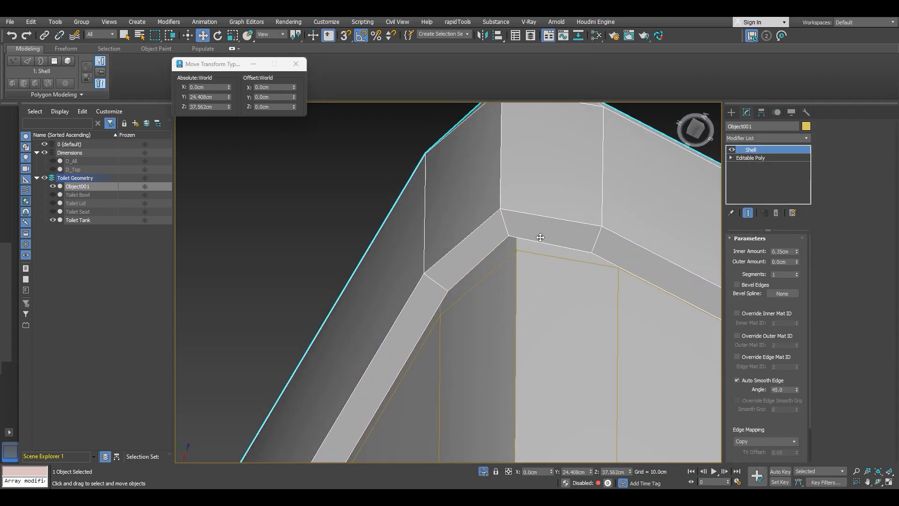
# Step: Orbit around the lid's underside to inspect the shell thickness
pyautogui.scroll(-3, 541, 238)
pyautogui.keyDown('alt'); pyautogui.moveTo(529, 251); pyautogui.dragTo(525, 220, button='middle'); pyautogui.keyUp('alt')
pyautogui.scroll(-3, 554, 237)
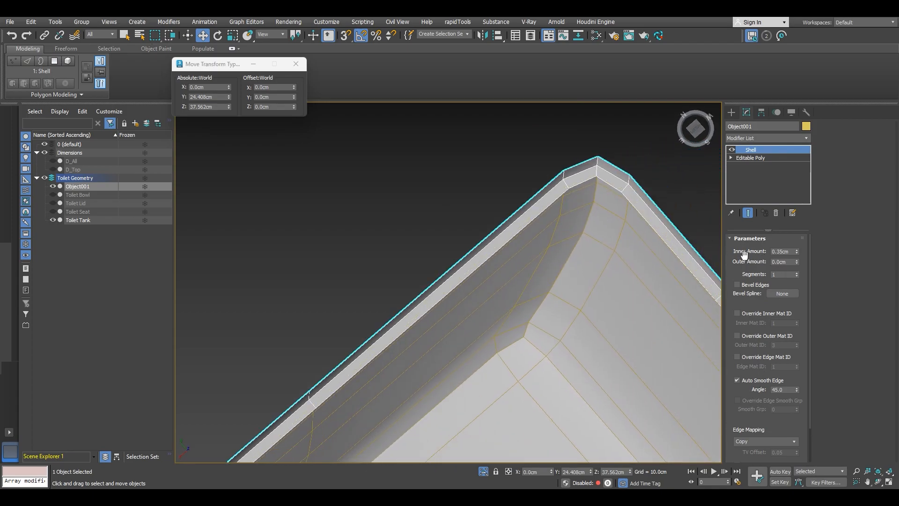
pyautogui.scroll(-5, 583, 242)
pyautogui.moveTo(583, 241); pyautogui.dragTo(520, 201, button='middle')
pyautogui.keyDown('alt'); pyautogui.moveTo(519, 201); pyautogui.dragTo(464, 174, button='middle'); pyautogui.keyUp('alt')
pyautogui.scroll(6, 555, 222)
pyautogui.scroll(-3, 563, 226)
pyautogui.keyDown('alt'); pyautogui.moveTo(489, 207); pyautogui.dragTo(515, 213, button='middle'); pyautogui.keyUp('alt')
pyautogui.scroll(-5, 429, 195)
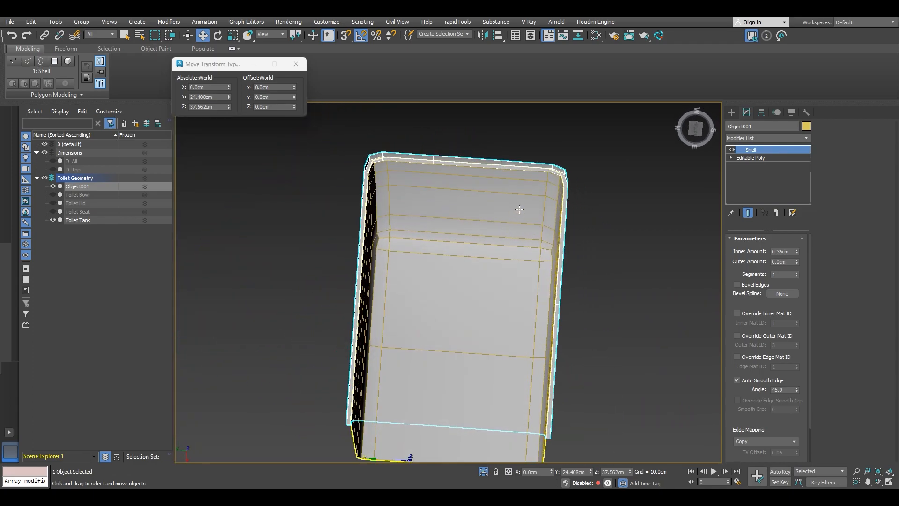
pyautogui.scroll(6, 556, 168)
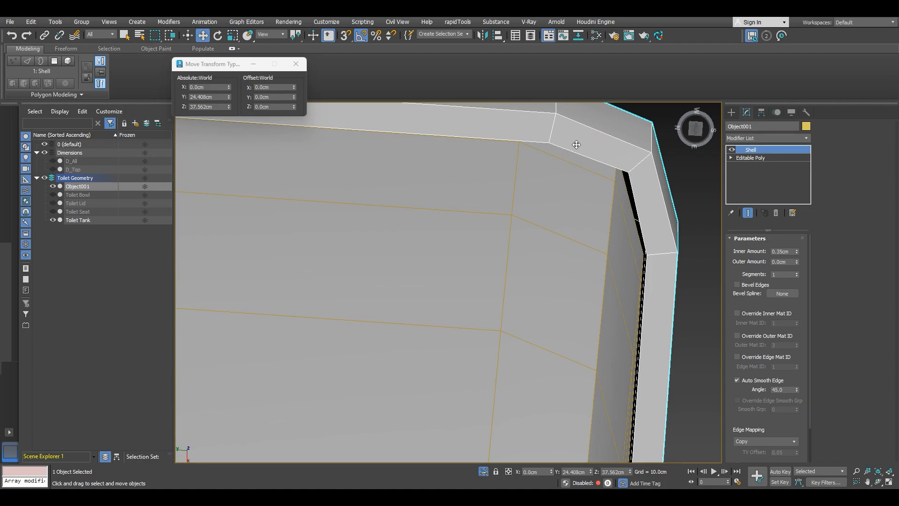
pyautogui.moveTo(577, 145); pyautogui.dragTo(581, 150, button='middle')
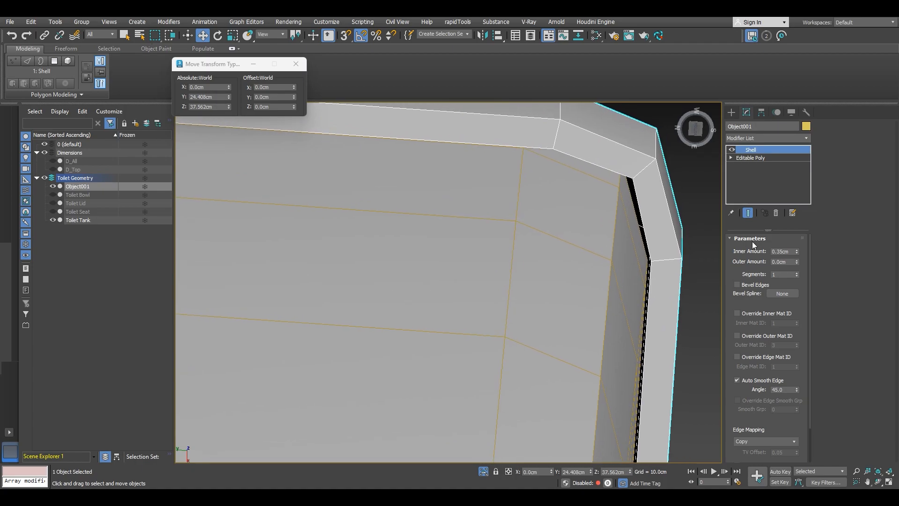
# Step: Set the Shell's inner amount to 0.5 cm
pyautogui.moveTo(796, 251); pyautogui.dragTo(793, 238)
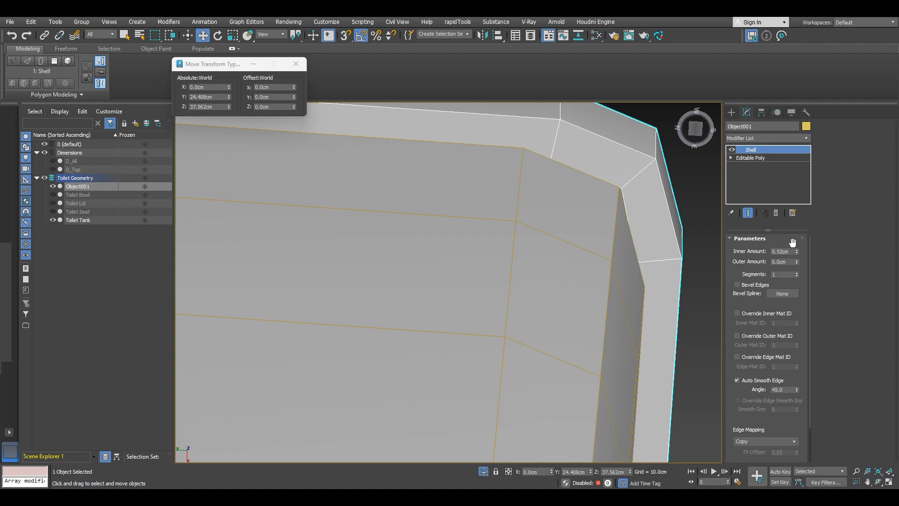
pyautogui.scroll(-3, 580, 229)
pyautogui.moveTo(370, 202); pyautogui.dragTo(521, 222, button='middle')
pyautogui.scroll(3, 385, 192)
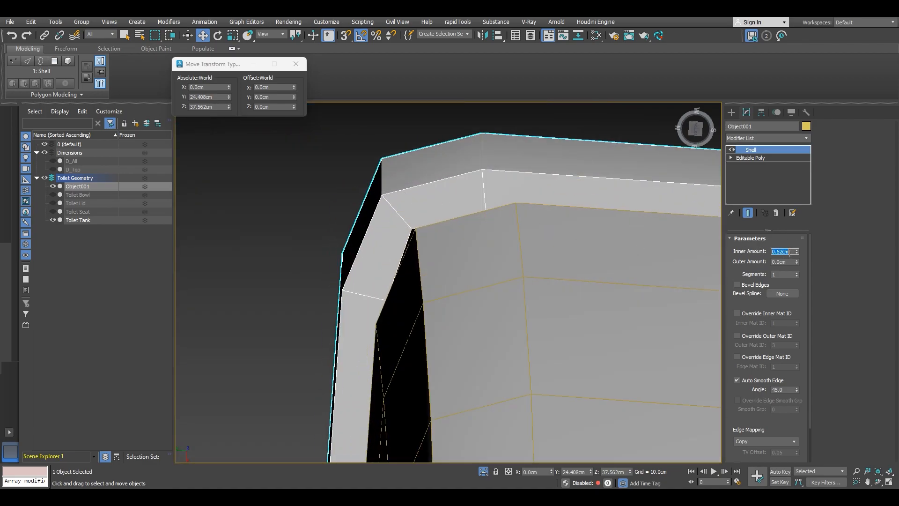
pyautogui.write('0.5')
pyautogui.press('Return')
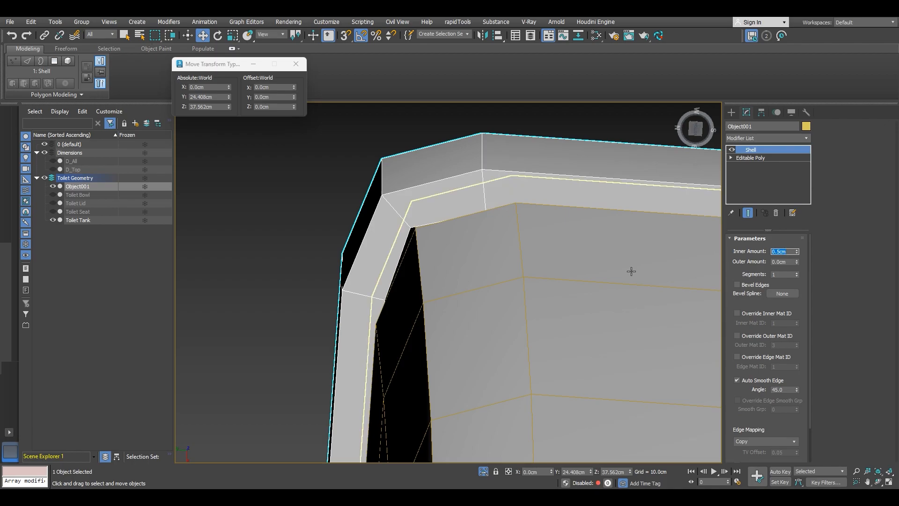
# Step: Turn on Straighten Corners for the lid's Shell modifier
pyautogui.keyDown('alt'); pyautogui.moveTo(541, 262); pyautogui.dragTo(625, 261, button='middle'); pyautogui.keyUp('alt')
pyautogui.scroll(-2, 768, 348)
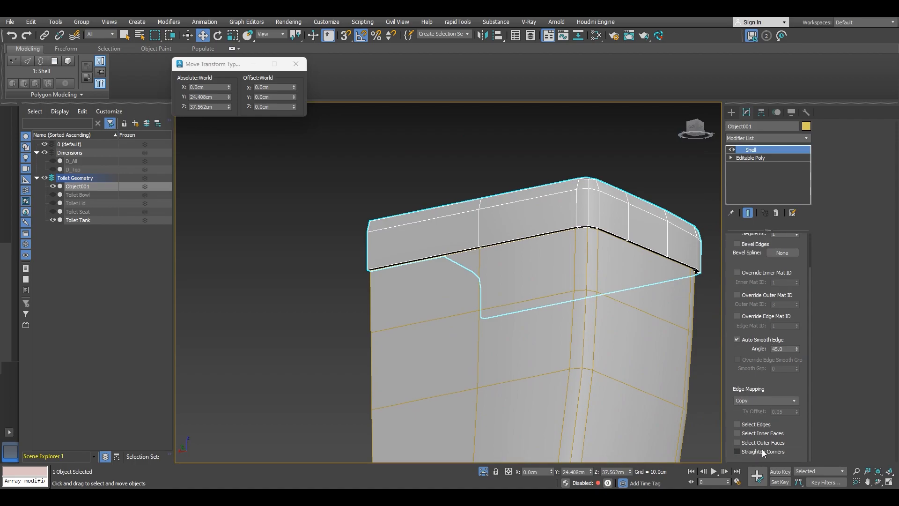
pyautogui.click(745, 451)
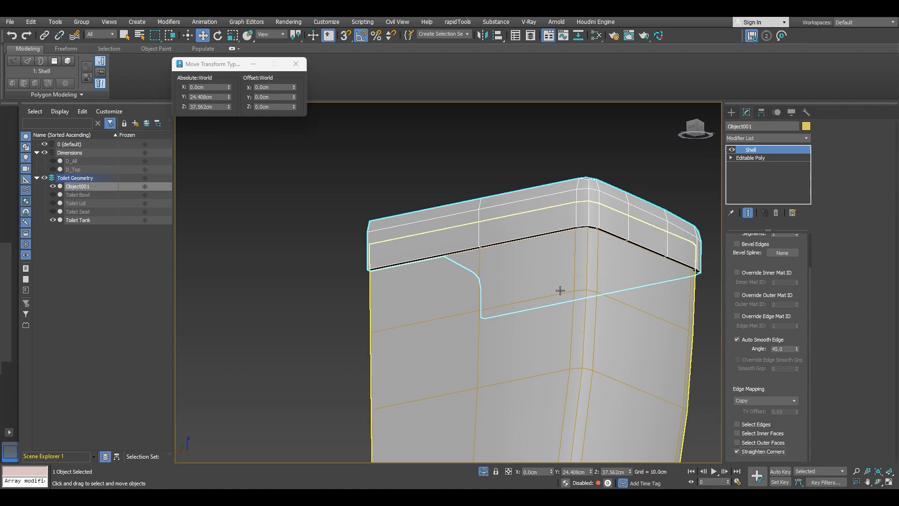
# Step: Convert the shelled lid to an editable poly
pyautogui.rightClick(558, 287)
pyautogui.moveTo(609, 407)
pyautogui.click(670, 413)
pyautogui.keyDown('alt'); pyautogui.moveTo(600, 371); pyautogui.dragTo(455, 304, button='middle'); pyautogui.keyUp('alt')
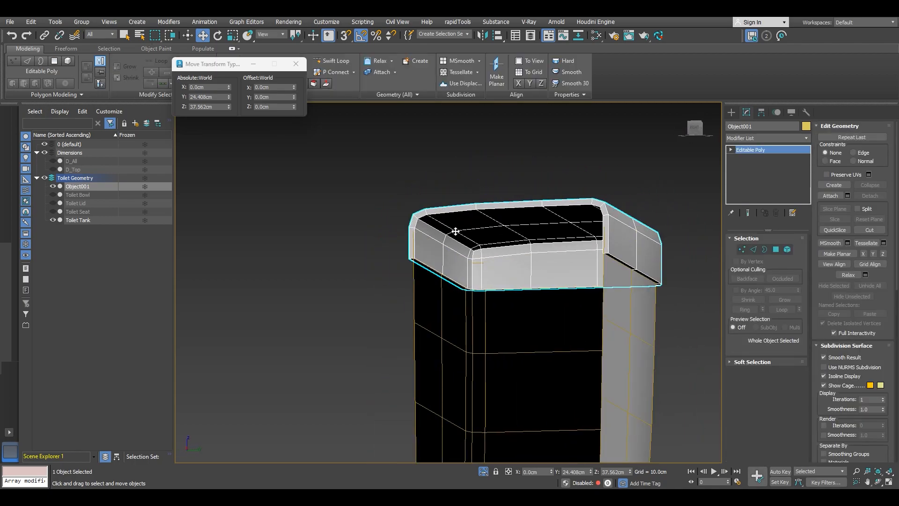
pyautogui.scroll(4, 400, 238)
pyautogui.press('4')
pyautogui.click(426, 260)
pyautogui.keyDown('alt'); pyautogui.moveTo(428, 260); pyautogui.dragTo(471, 222, button='middle'); pyautogui.keyUp('alt')
pyautogui.keyDown('shift'); pyautogui.click(560, 220); pyautogui.keyUp('shift')
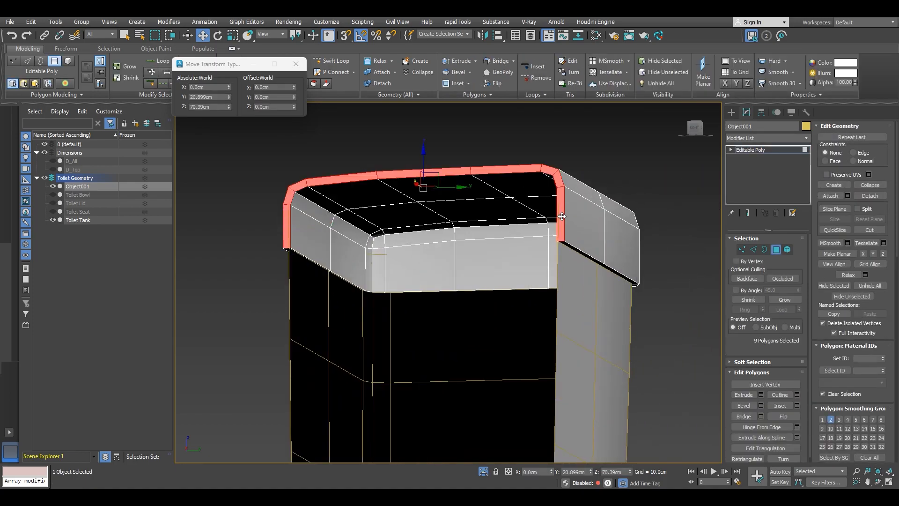
pyautogui.scroll(4, 548, 215)
pyautogui.keyDown('alt'); pyautogui.moveTo(545, 214); pyautogui.dragTo(548, 215, button='middle'); pyautogui.keyUp('alt')
pyautogui.click(402, 231)
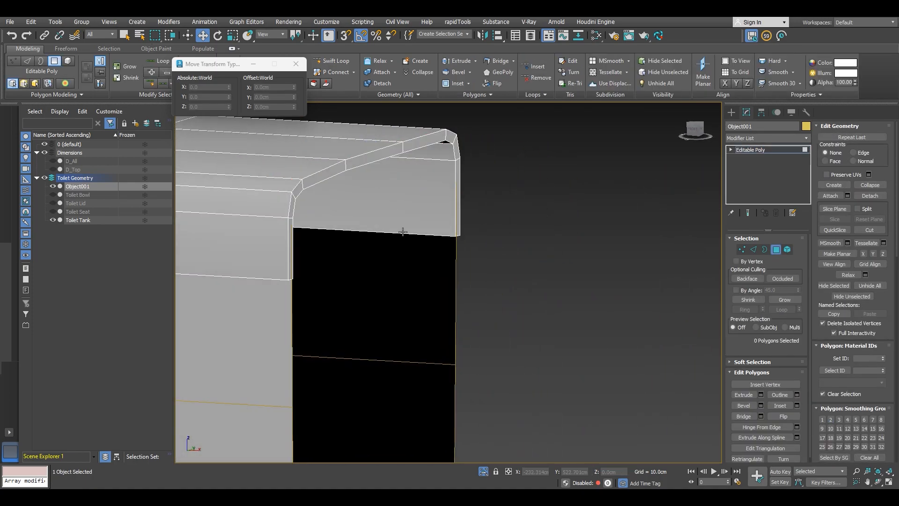
# Step: Select the loop of polygons lining the inside of the lid's rim and delete them
pyautogui.click(290, 243)
pyautogui.keyDown('alt'); pyautogui.moveTo(365, 209); pyautogui.dragTo(392, 197, button='middle'); pyautogui.keyUp('alt')
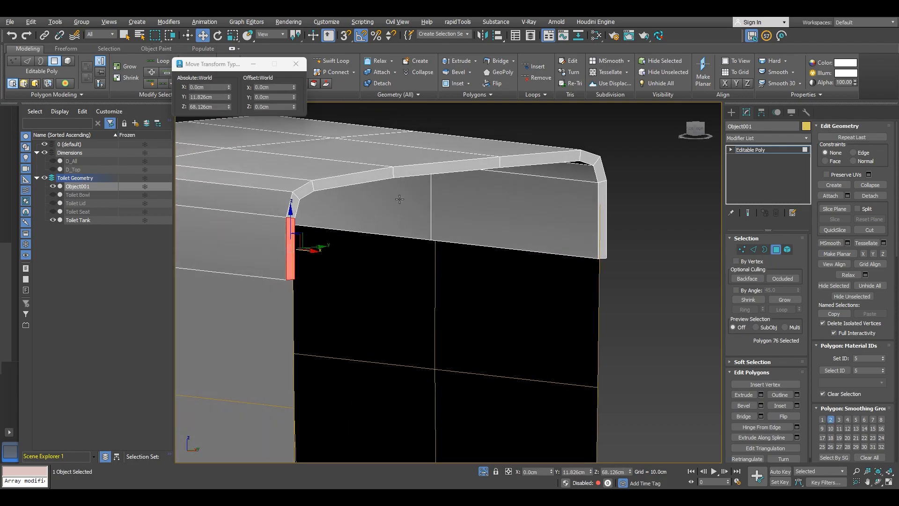
pyautogui.keyDown('shift'); pyautogui.click(602, 201); pyautogui.keyUp('shift')
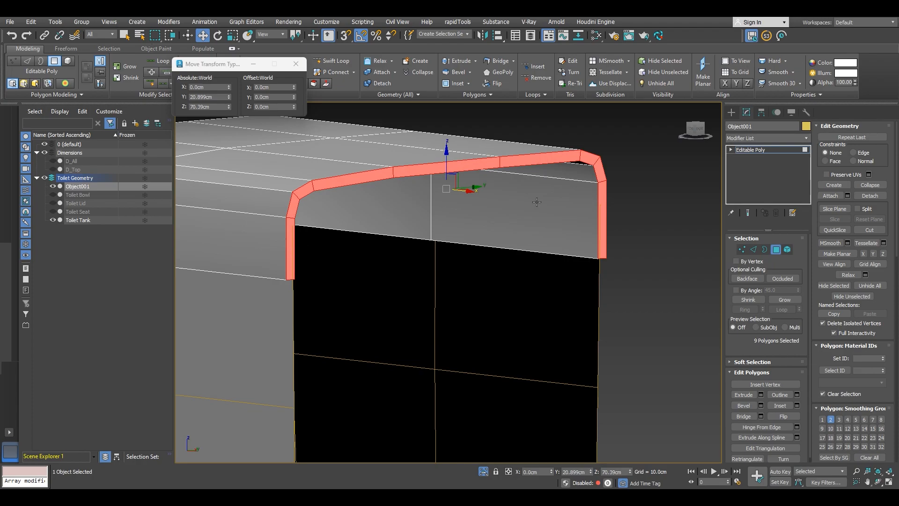
pyautogui.keyDown('alt'); pyautogui.moveTo(546, 204); pyautogui.dragTo(415, 201, button='middle'); pyautogui.keyUp('alt')
pyautogui.click(442, 229)
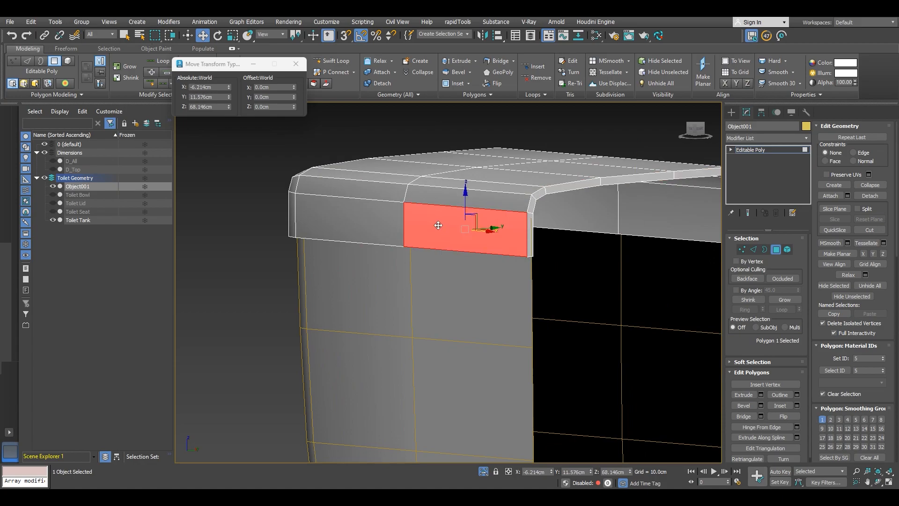
pyautogui.keyDown('alt'); pyautogui.moveTo(441, 229); pyautogui.dragTo(468, 229, button='middle'); pyautogui.keyUp('alt')
pyautogui.moveTo(530, 225)
pyautogui.keyDown('alt'); pyautogui.mouseDown(button='middle')
pyautogui.moveTo(546, 225)
pyautogui.moveTo(518, 229)
pyautogui.moveTo(527, 230)
pyautogui.mouseUp(button='middle'); pyautogui.keyUp('alt')
pyautogui.keyDown('shift'); pyautogui.click(612, 220); pyautogui.keyUp('shift')
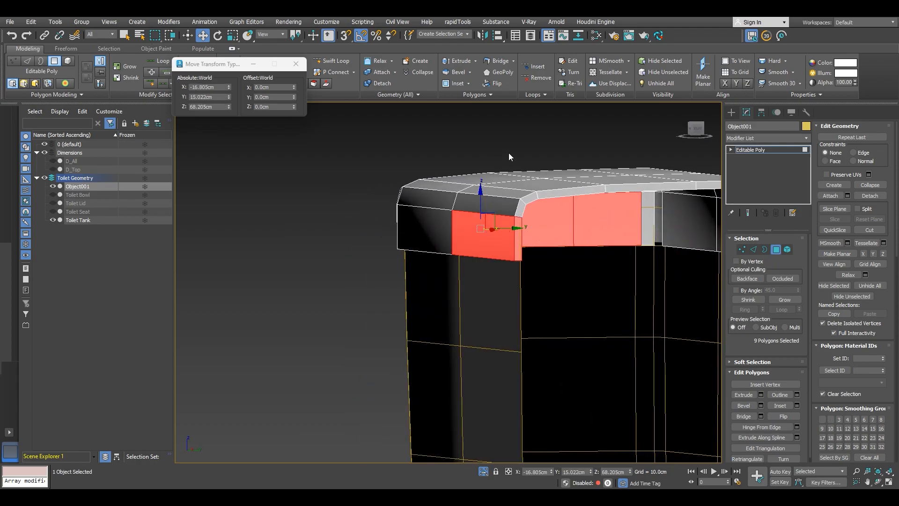
pyautogui.moveTo(435, 247); pyautogui.dragTo(337, 243, button='middle')
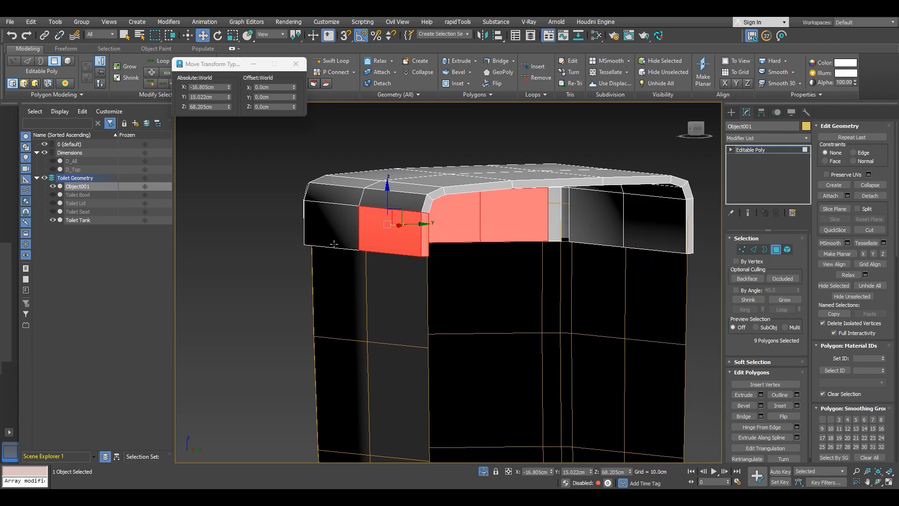
pyautogui.click(373, 241)
pyautogui.keyDown('alt'); pyautogui.moveTo(526, 215); pyautogui.dragTo(594, 215, button='middle'); pyautogui.keyUp('alt')
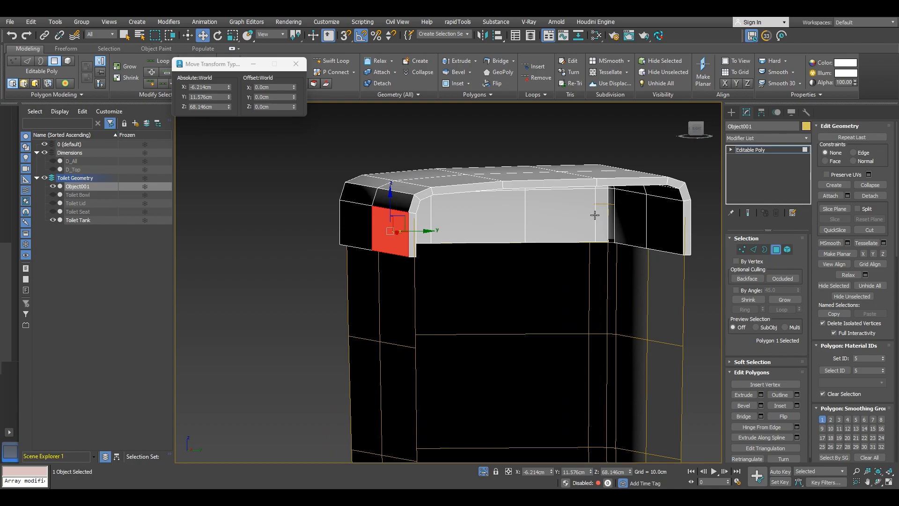
pyautogui.keyDown('ctrl'); pyautogui.click(663, 226); pyautogui.keyUp('ctrl')
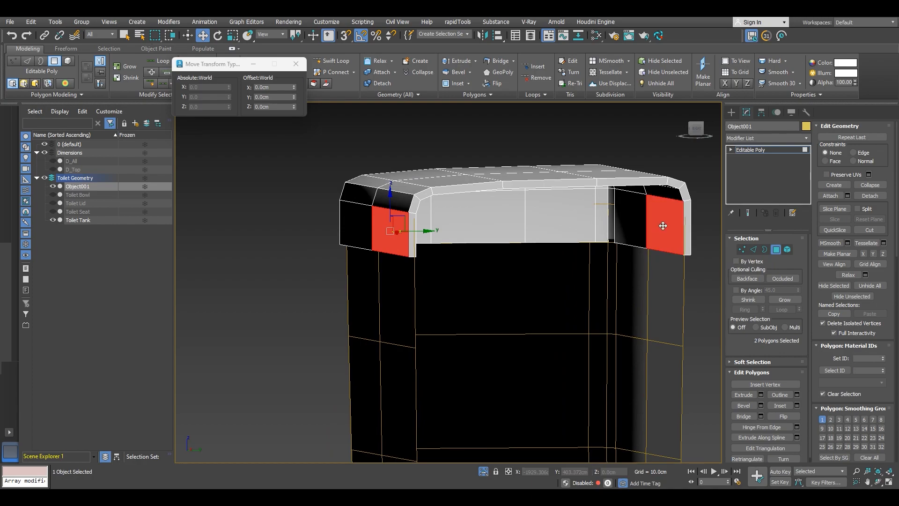
pyautogui.hotkey('alt', 'l')
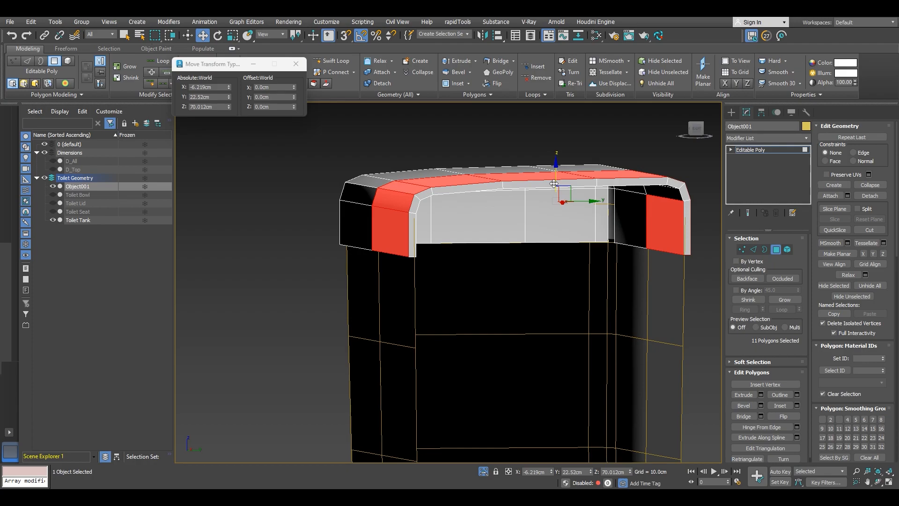
pyautogui.click(413, 237)
pyautogui.moveTo(413, 237); pyautogui.dragTo(355, 228, button='middle')
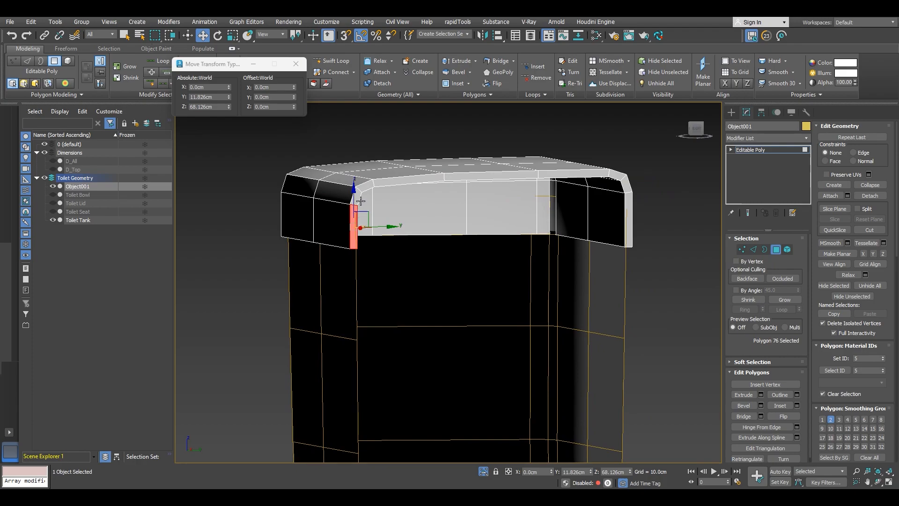
pyautogui.keyDown('shift'); pyautogui.click(630, 218); pyautogui.keyUp('shift')
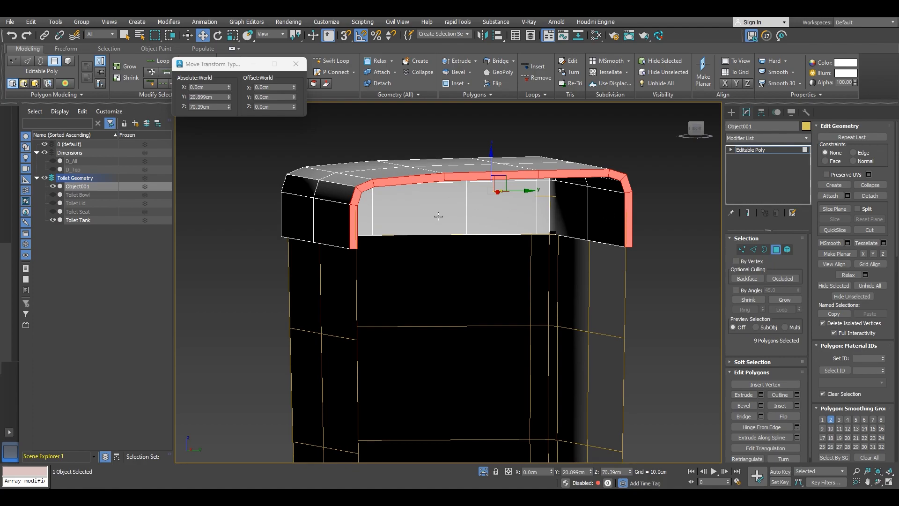
pyautogui.press('Delete')
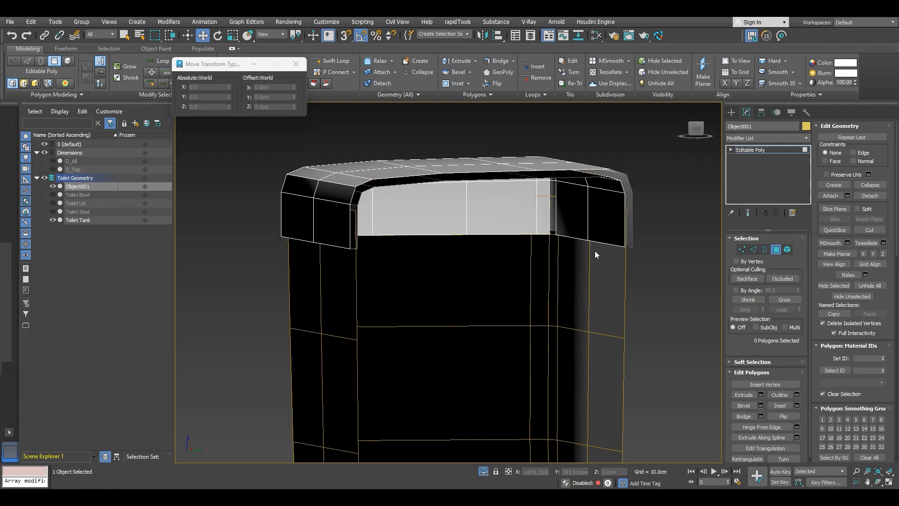
# Step: Convert the lid to an editable poly again to leave sub-object editing
pyautogui.keyDown('alt'); pyautogui.moveTo(600, 291); pyautogui.dragTo(550, 285, button='middle'); pyautogui.keyUp('alt')
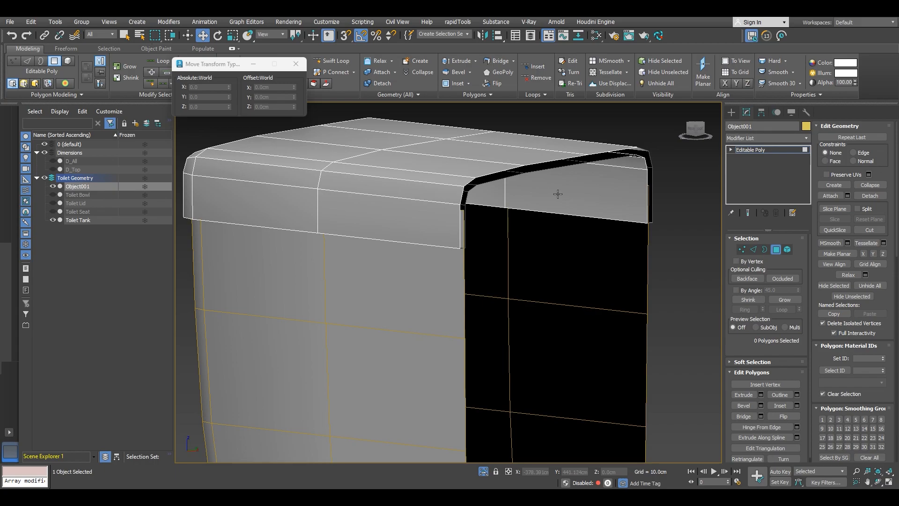
pyautogui.rightClick(557, 194)
pyautogui.moveTo(632, 310)
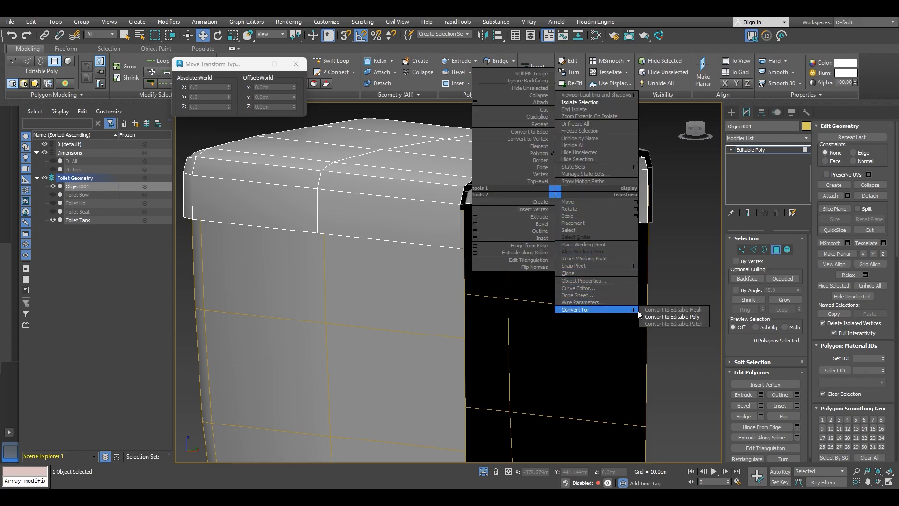
pyautogui.click(679, 314)
pyautogui.keyDown('alt'); pyautogui.moveTo(680, 311); pyautogui.dragTo(525, 203, button='middle'); pyautogui.keyUp('alt')
pyautogui.scroll(-4, 609, 248)
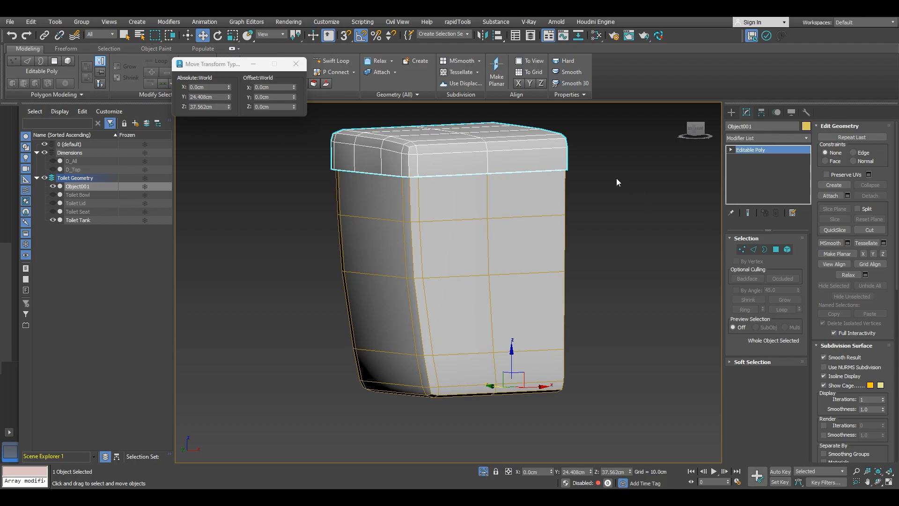
# Step: Select the two edge loops running around the lid's lower rim
pyautogui.keyDown('alt'); pyautogui.moveTo(477, 174); pyautogui.dragTo(468, 197, button='middle'); pyautogui.keyUp('alt')
pyautogui.scroll(5, 484, 140)
pyautogui.press('2')
pyautogui.doubleClick(467, 196)
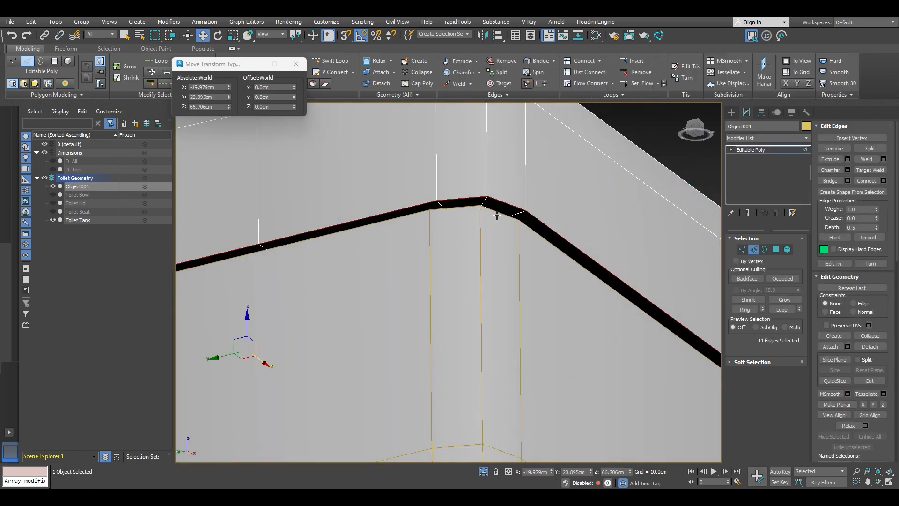
pyautogui.press('F3')
pyautogui.scroll(3, 517, 221)
pyautogui.keyDown('ctrl'); pyautogui.doubleClick(516, 222); pyautogui.keyUp('ctrl')
pyautogui.scroll(-4, 515, 222)
pyautogui.scroll(-4, 515, 222)
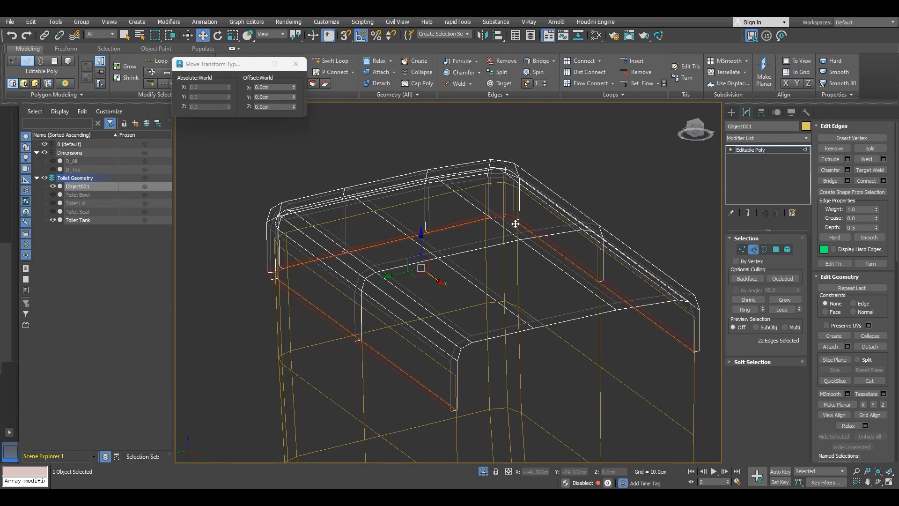
pyautogui.press('F3')
pyautogui.scroll(4, 501, 229)
pyautogui.scroll(6, 388, 178)
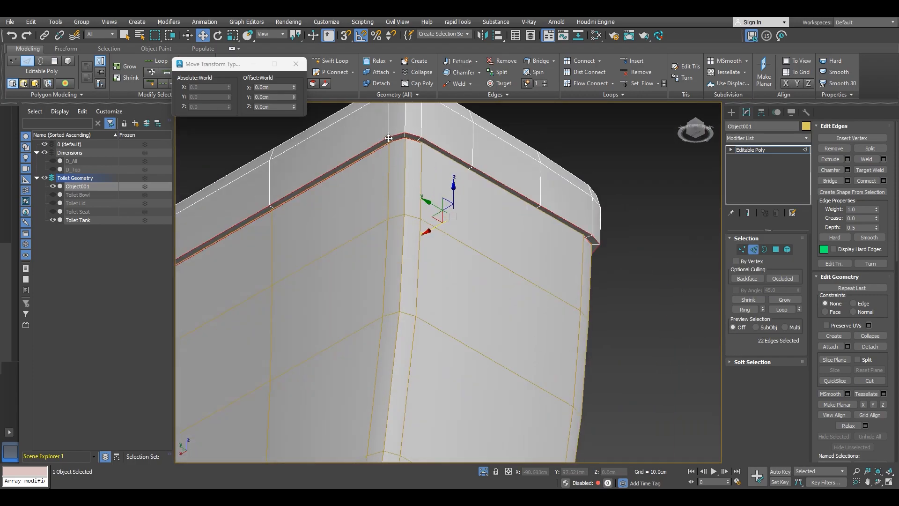
# Step: Chamfer the selected rim edges using Quad mode with an amount of 0.12 cm and tension 0.5
pyautogui.click(847, 170)
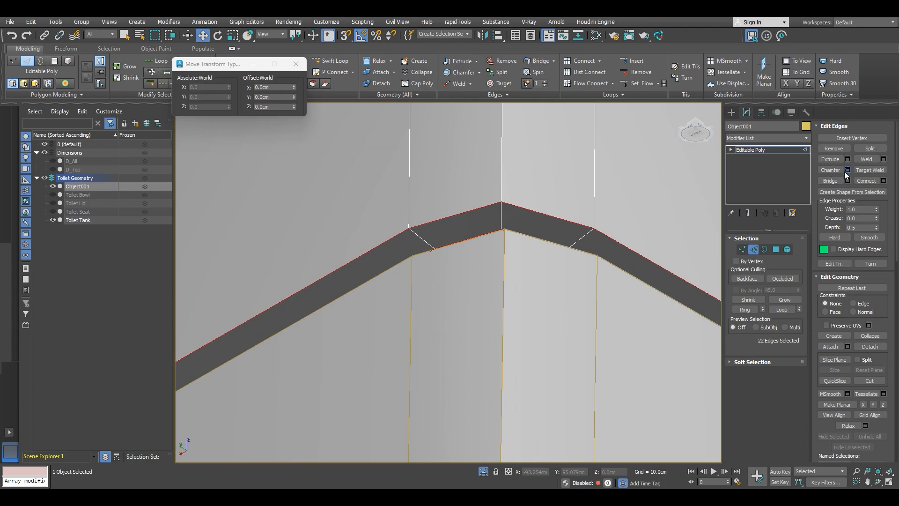
pyautogui.click(464, 287)
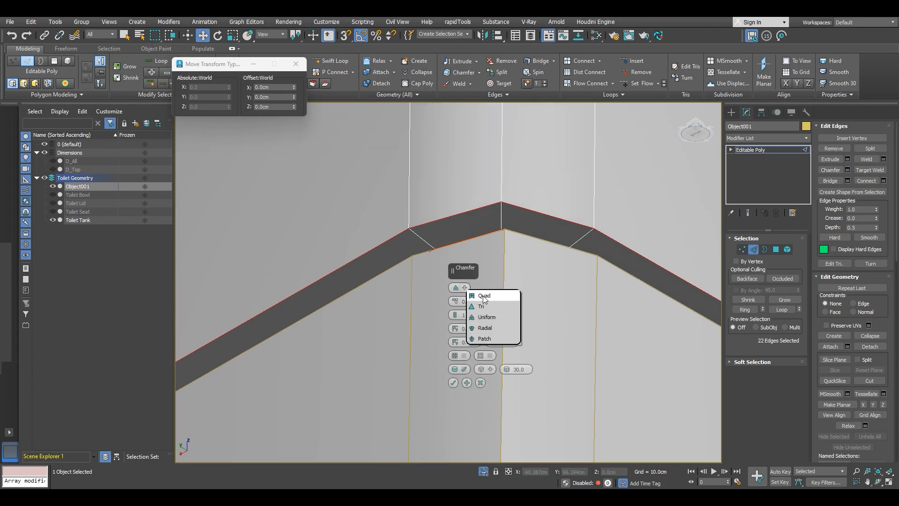
pyautogui.click(484, 296)
pyautogui.moveTo(456, 303)
pyautogui.mouseDown()
pyautogui.moveTo(458, 287)
pyautogui.moveTo(458, 295)
pyautogui.mouseUp()
pyautogui.doubleClick(476, 302)
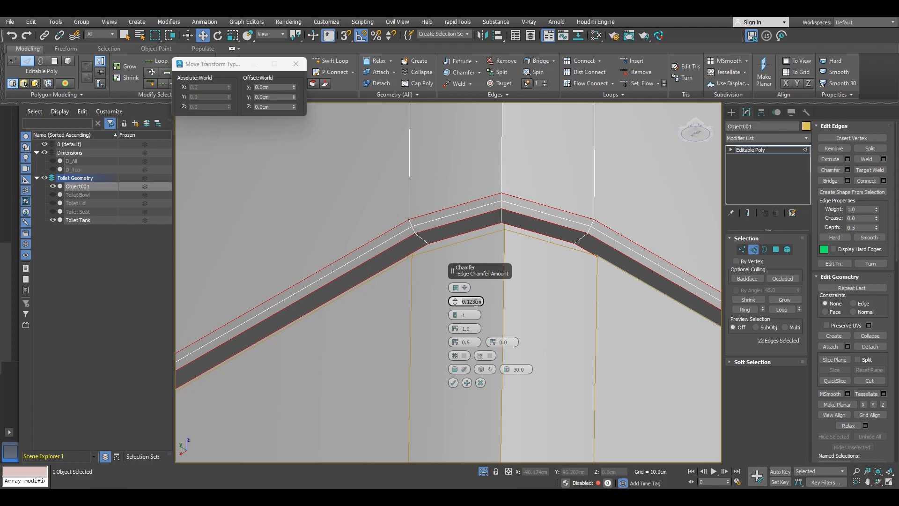
pyautogui.press('Return')
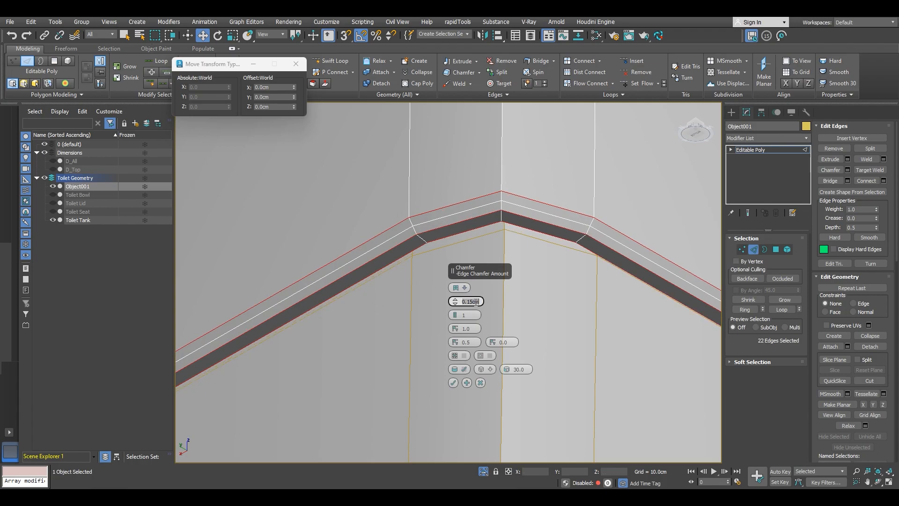
pyautogui.write('.12')
pyautogui.press('Return')
pyautogui.doubleClick(473, 327)
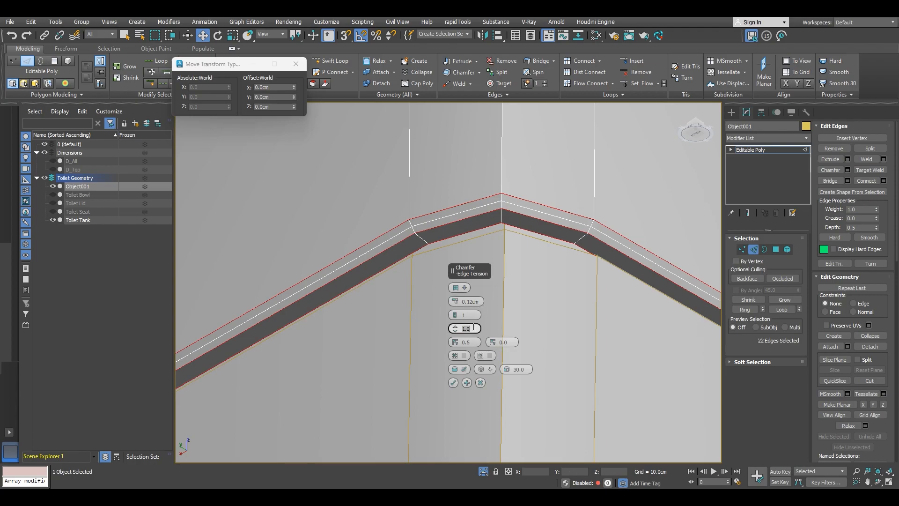
pyautogui.write('.5')
pyautogui.press('Return')
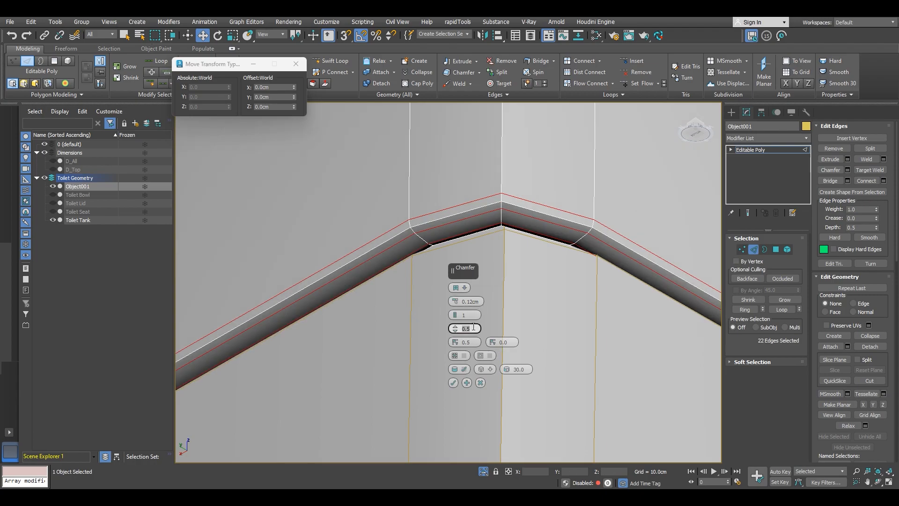
pyautogui.click(453, 384)
# Step: Examine the chamfered rim edges at the lid's corner in shaded and wireframe views
pyautogui.scroll(-5, 441, 319)
pyautogui.keyDown('alt'); pyautogui.moveTo(441, 319); pyautogui.dragTo(483, 339, button='middle'); pyautogui.keyUp('alt')
pyautogui.scroll(5, 482, 333)
pyautogui.press('F4')
pyautogui.press('F4')
pyautogui.press('F3')
pyautogui.scroll(4, 512, 351)
pyautogui.press('F3')
pyautogui.moveTo(443, 258); pyautogui.dragTo(443, 311, button='middle')
pyautogui.click(363, 320)
# Step: Use Swift Loop to insert a supporting edge loop near the lid's lower rim
pyautogui.click(296, 64)
pyautogui.click(331, 61)
pyautogui.click(483, 309)
pyautogui.keyDown('alt'); pyautogui.moveTo(483, 308); pyautogui.dragTo(435, 346, button='middle'); pyautogui.keyUp('alt')
pyautogui.keyDown('alt'); pyautogui.moveTo(436, 347); pyautogui.dragTo(379, 292, button='middle'); pyautogui.keyUp('alt')
pyautogui.rightClick(430, 322)
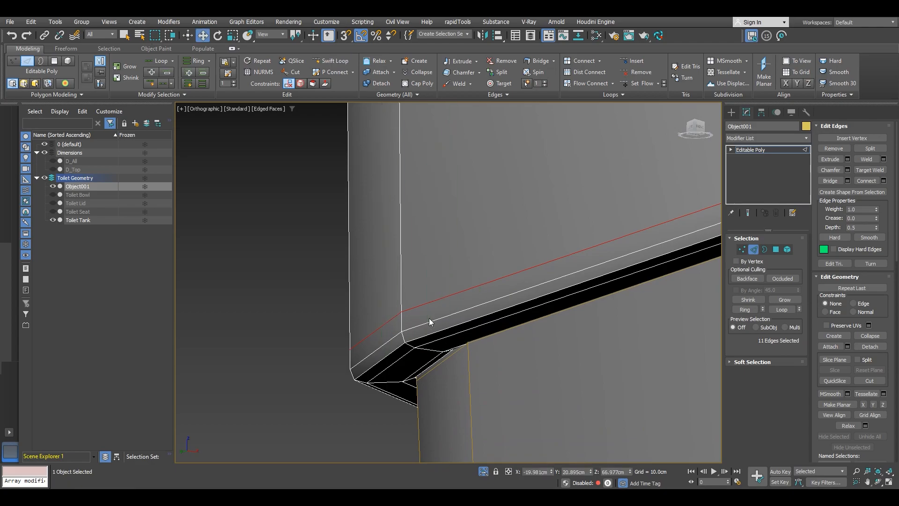
pyautogui.rightClick(437, 267)
pyautogui.click(458, 177)
# Step: Insert another Swift Loop support edge near the lid's rim corner and exit the tool
pyautogui.scroll(-4, 454, 325)
pyautogui.moveTo(454, 325); pyautogui.dragTo(413, 252, button='middle')
pyautogui.moveTo(502, 340); pyautogui.dragTo(408, 245, button='middle')
pyautogui.scroll(2, 412, 245)
pyautogui.click(341, 66)
pyautogui.click(398, 235)
pyautogui.rightClick(400, 326)
pyautogui.keyDown('alt'); pyautogui.moveTo(368, 254); pyautogui.dragTo(391, 283, button='middle'); pyautogui.keyUp('alt')
pyautogui.scroll(-5, 390, 281)
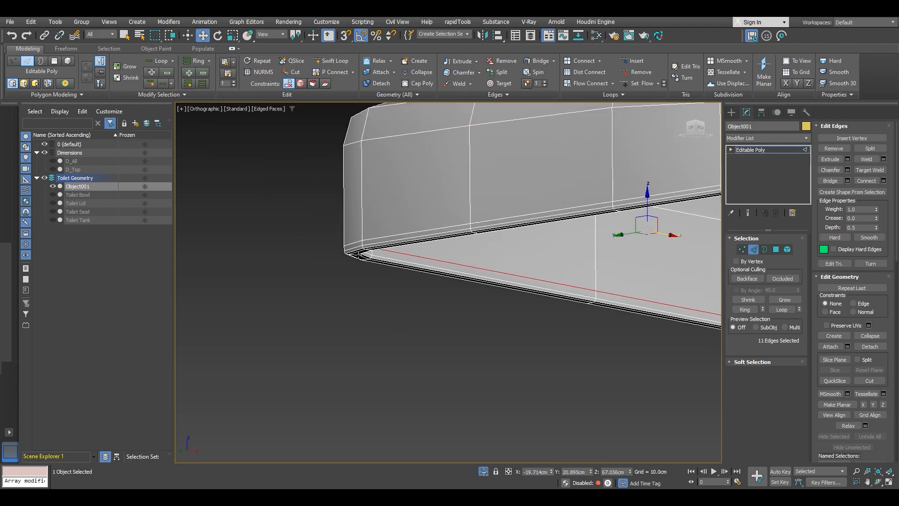
pyautogui.scroll(3, 363, 258)
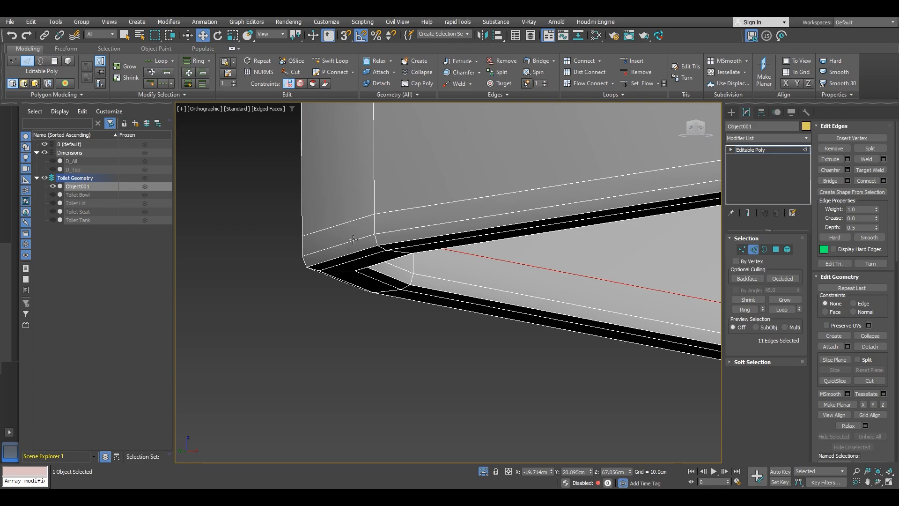
pyautogui.moveTo(476, 269); pyautogui.dragTo(420, 302, button='middle')
pyautogui.click(412, 268)
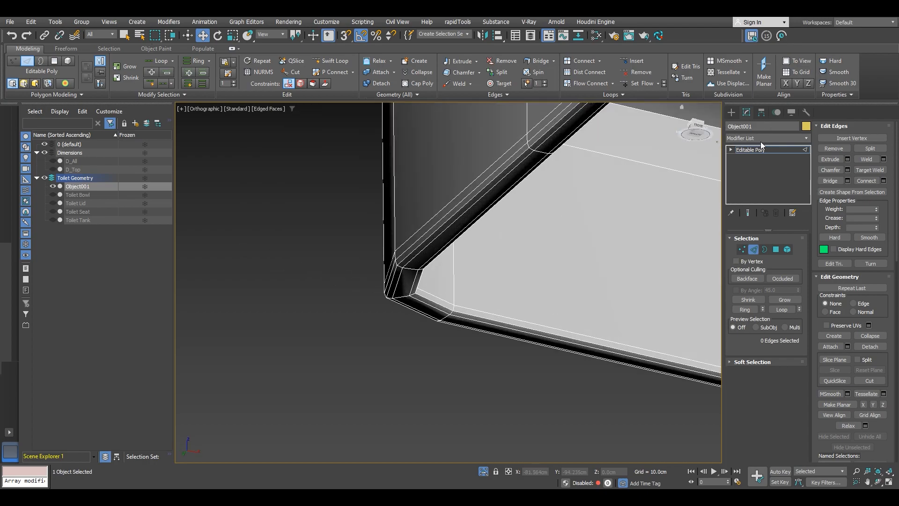
# Step: Add a TurboSmooth modifier to the lid
pyautogui.click(804, 153)
pyautogui.click(766, 137)
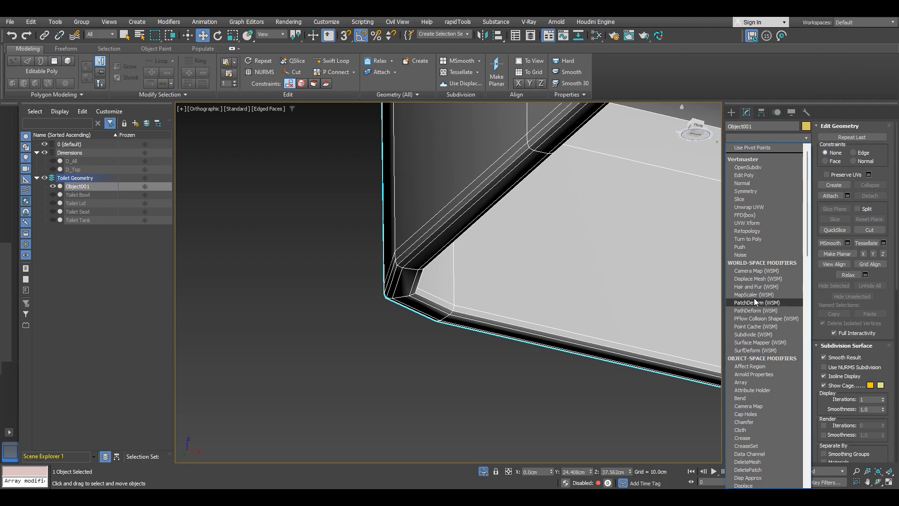
pyautogui.scroll(-5, 755, 291)
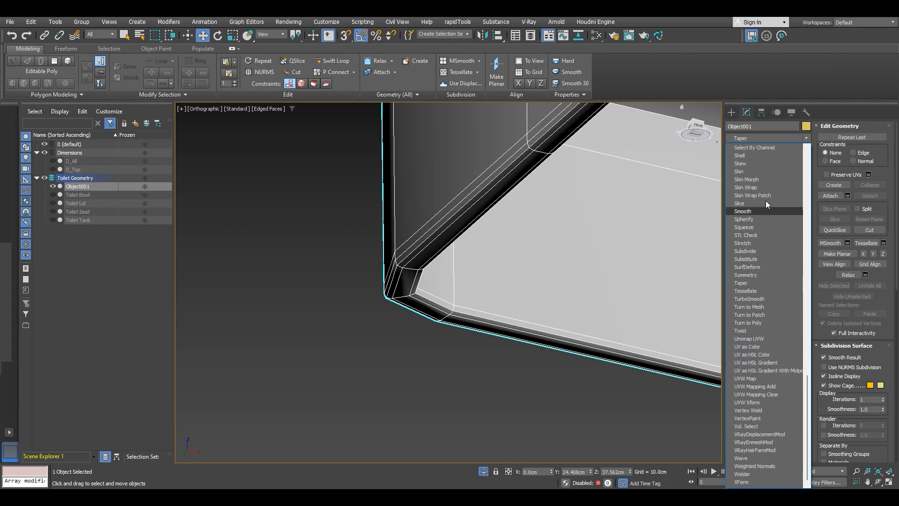
pyautogui.click(749, 299)
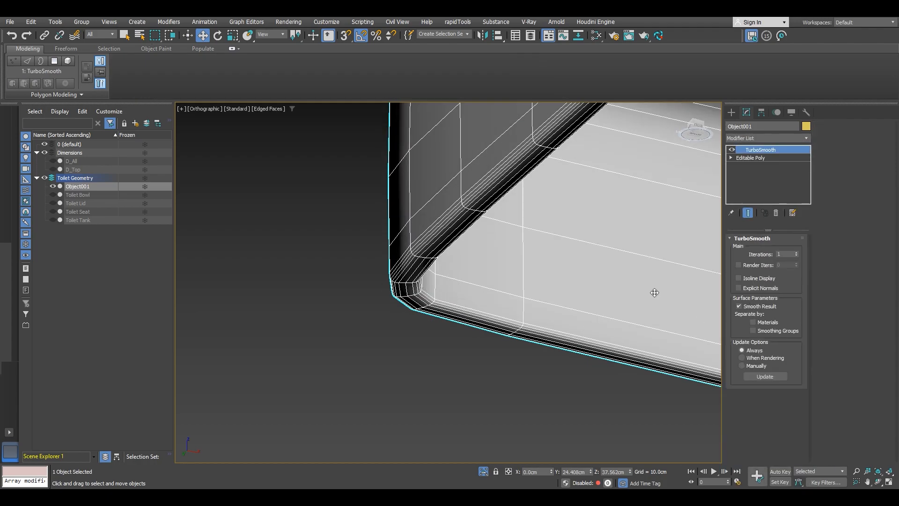
# Step: Turn on Isoline Display for the lid's TurboSmooth modifier
pyautogui.click(739, 278)
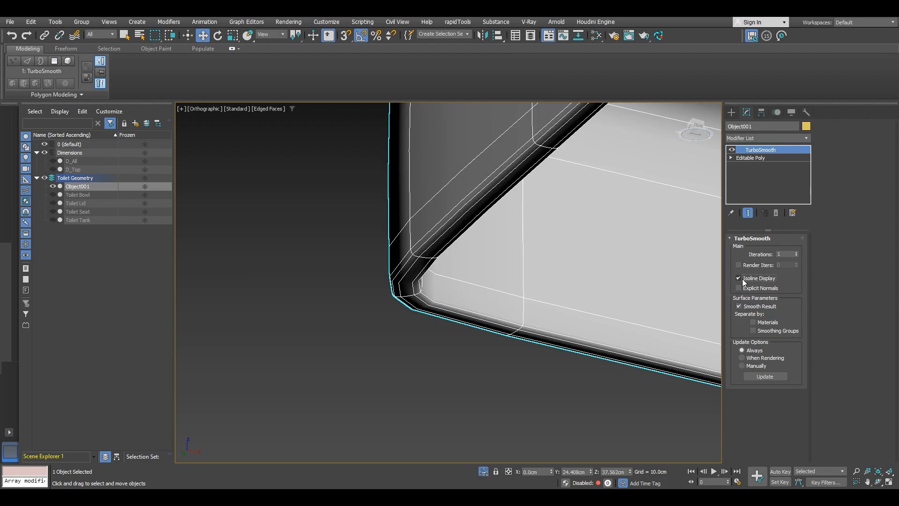
pyautogui.scroll(2, 398, 284)
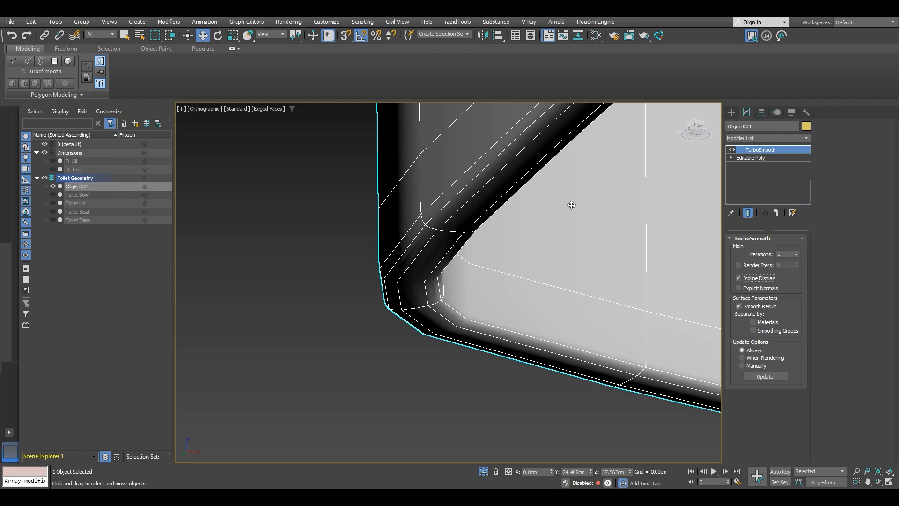
pyautogui.moveTo(582, 200); pyautogui.dragTo(510, 281, button='middle')
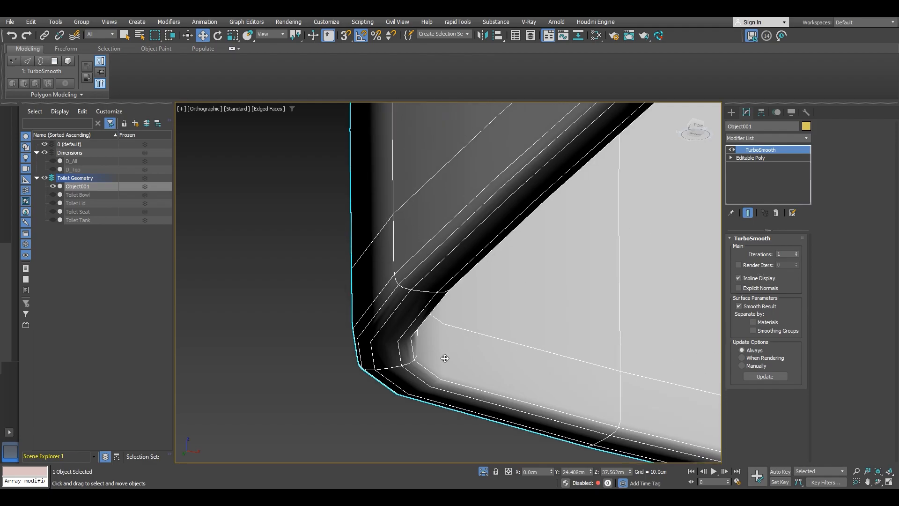
# Step: Delete the TurboSmooth modifier from the lid
pyautogui.rightClick(757, 155)
pyautogui.click(777, 167)
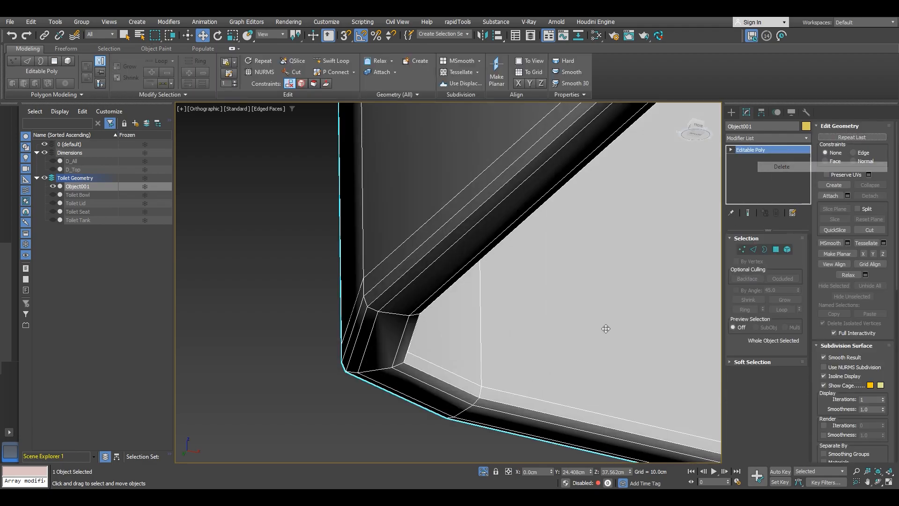
# Step: Insert a Swift Loop edge across the lid's inner bottom face near the corner and exit the tool
pyautogui.click(331, 60)
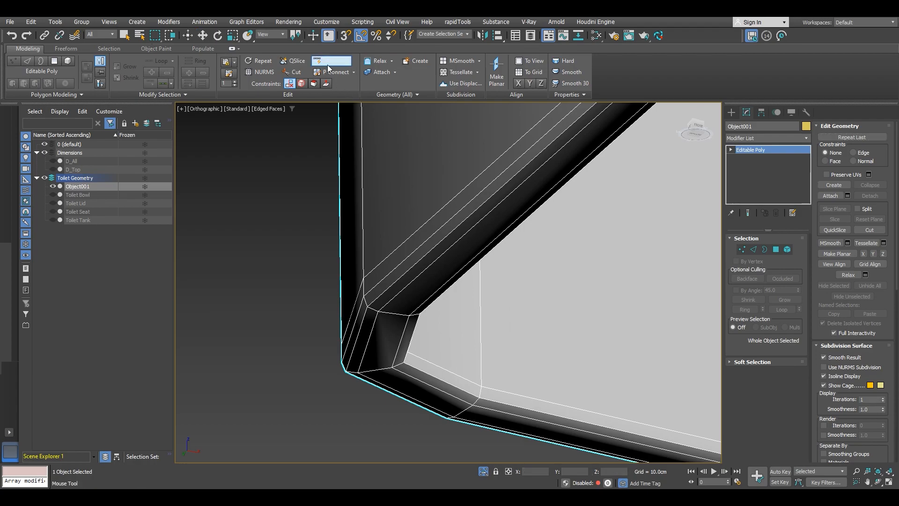
pyautogui.click(482, 366)
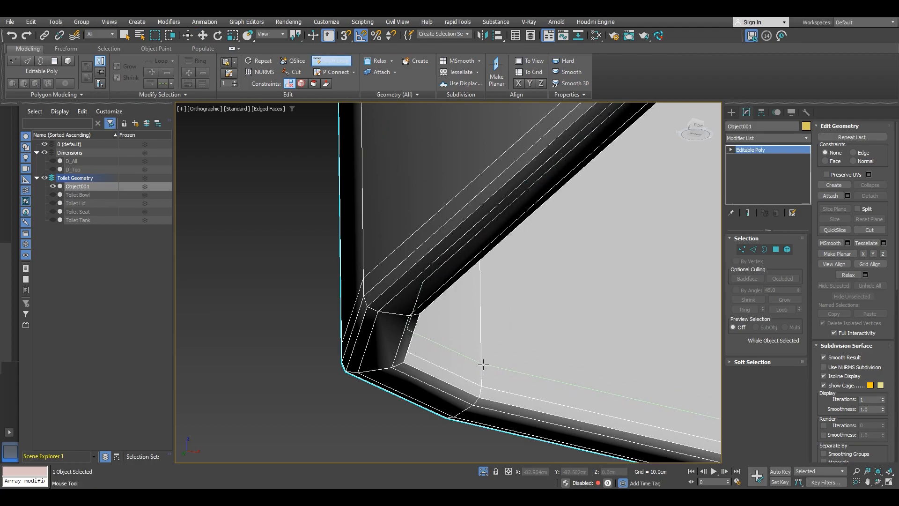
pyautogui.press('w')
# Step: Collapse the lid's modifier stack by converting it to an Editable Poly
pyautogui.keyDown('alt'); pyautogui.moveTo(541, 326); pyautogui.dragTo(423, 335, button='middle'); pyautogui.keyUp('alt')
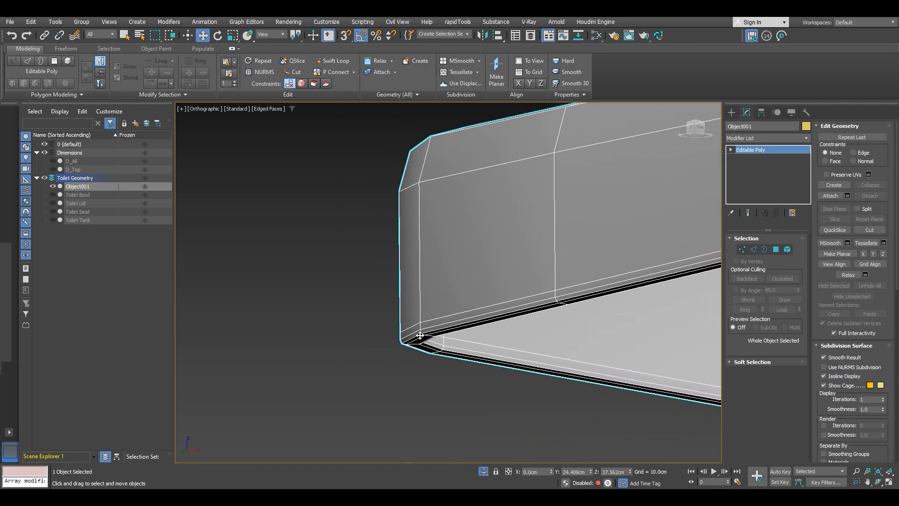
pyautogui.scroll(3, 416, 330)
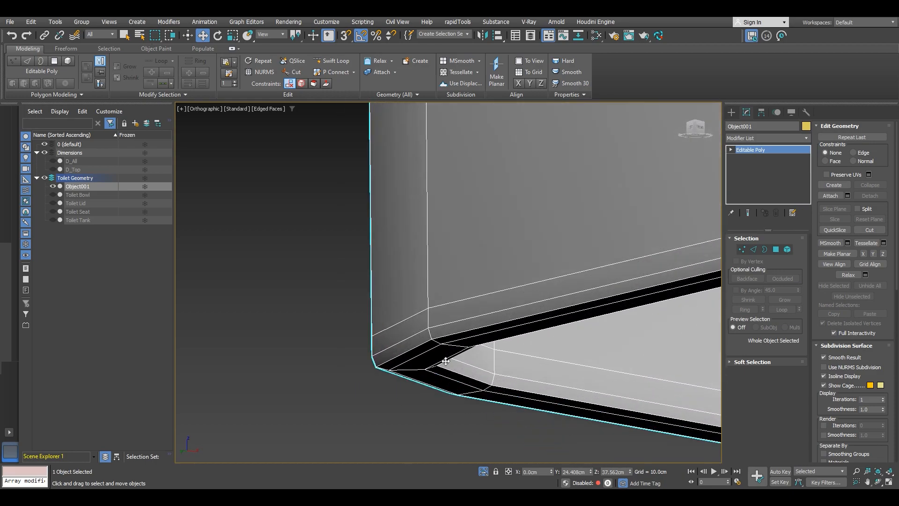
pyautogui.scroll(-3, 450, 286)
pyautogui.scroll(-3, 464, 256)
pyautogui.keyDown('alt'); pyautogui.moveTo(464, 256); pyautogui.dragTo(533, 287, button='middle'); pyautogui.keyUp('alt')
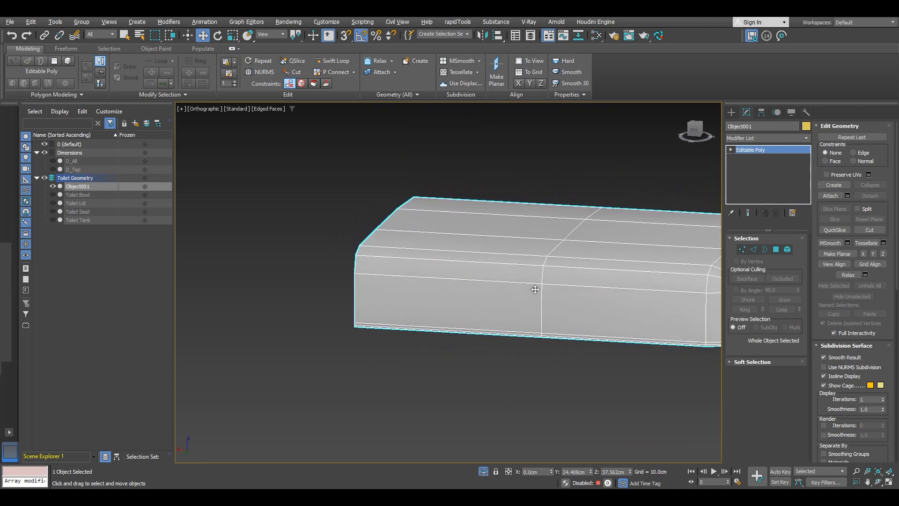
pyautogui.scroll(-3, 431, 282)
pyautogui.moveTo(431, 283)
pyautogui.keyDown('alt'); pyautogui.mouseDown(button='middle')
pyautogui.moveTo(440, 283)
pyautogui.moveTo(358, 278)
pyautogui.moveTo(426, 268)
pyautogui.moveTo(391, 277)
pyautogui.moveTo(396, 256)
pyautogui.mouseUp(button='middle'); pyautogui.keyUp('alt')
pyautogui.rightClick(395, 255)
pyautogui.moveTo(471, 374)
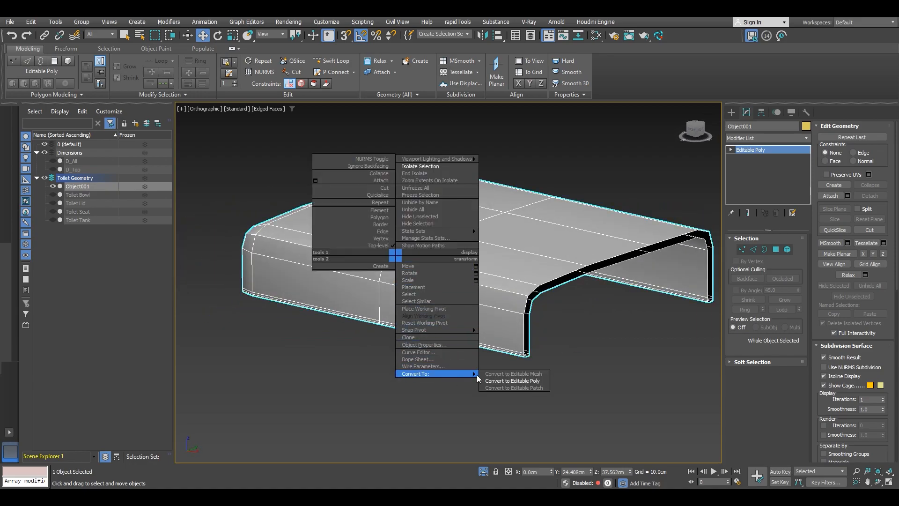
pyautogui.click(502, 381)
# Step: End the isolation view and select the toilet tank object
pyautogui.moveTo(541, 322); pyautogui.dragTo(428, 296, button='middle')
pyautogui.rightClick(488, 288)
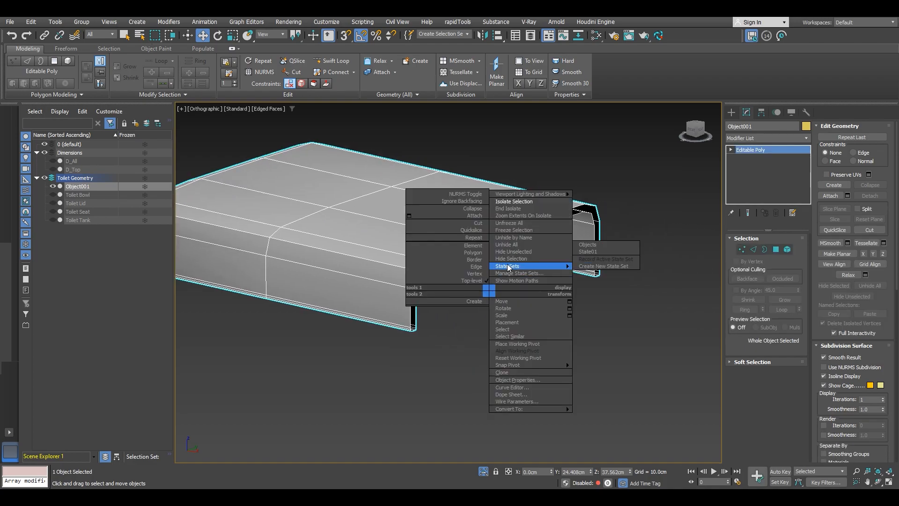
pyautogui.click(510, 207)
pyautogui.keyDown('alt'); pyautogui.moveTo(499, 282); pyautogui.dragTo(484, 251, button='middle'); pyautogui.keyUp('alt')
pyautogui.click(429, 273)
pyautogui.keyDown('alt'); pyautogui.moveTo(429, 273); pyautogui.dragTo(530, 274, button='middle'); pyautogui.keyUp('alt')
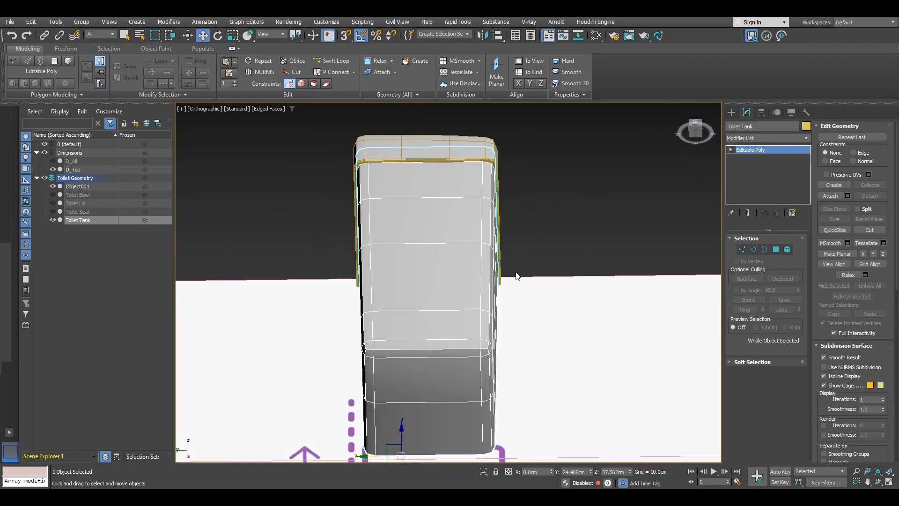
# Step: Select a ring of the tank's vertical side edges and connect them with 2 new edge segments
pyautogui.scroll(3, 445, 196)
pyautogui.press('2')
pyautogui.click(445, 196)
pyautogui.click(744, 310)
pyautogui.scroll(-2, 427, 274)
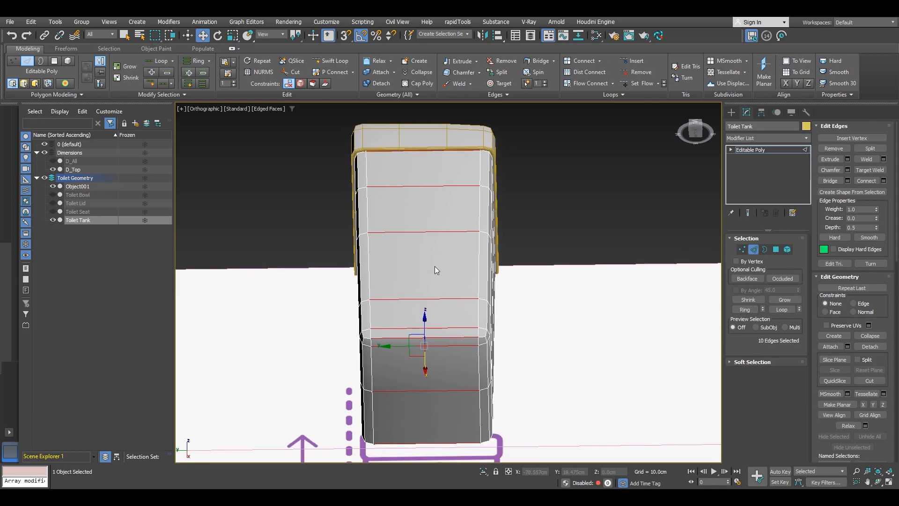
pyautogui.click(883, 180)
pyautogui.moveTo(456, 289); pyautogui.dragTo(456, 284)
pyautogui.scroll(3, 411, 148)
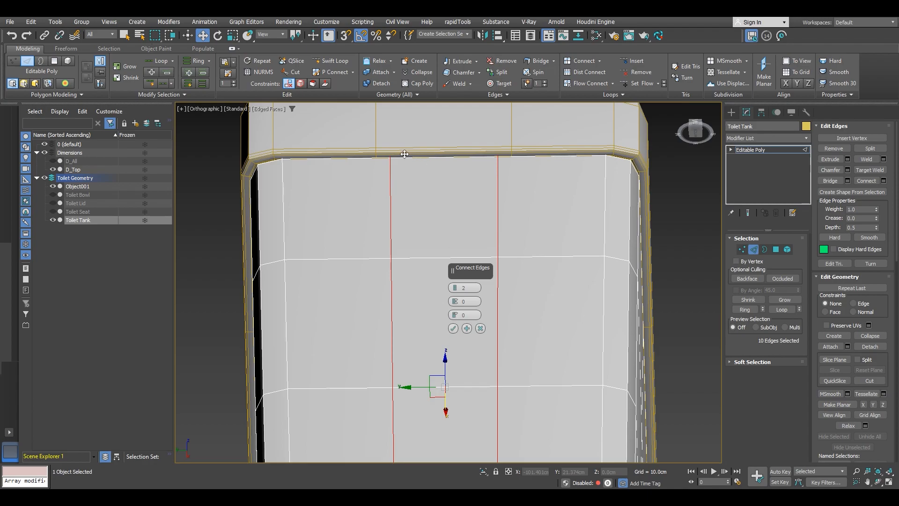
pyautogui.scroll(3, 405, 155)
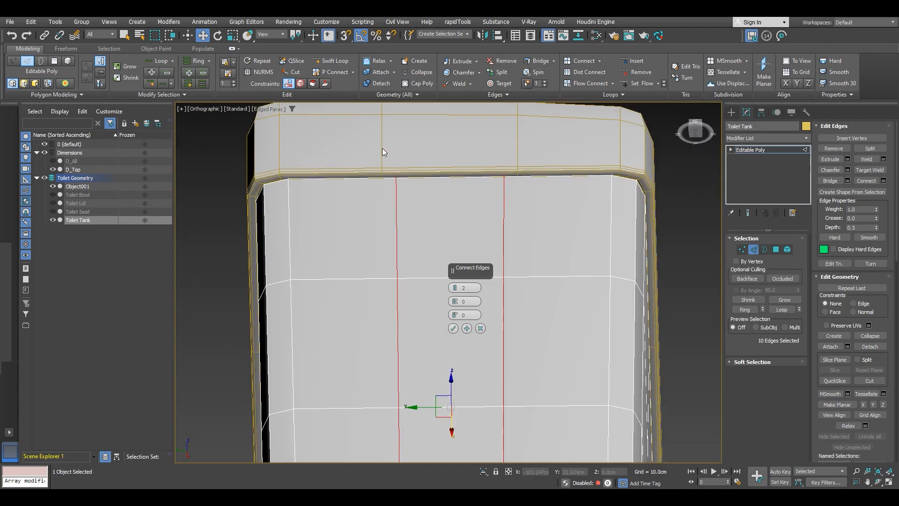
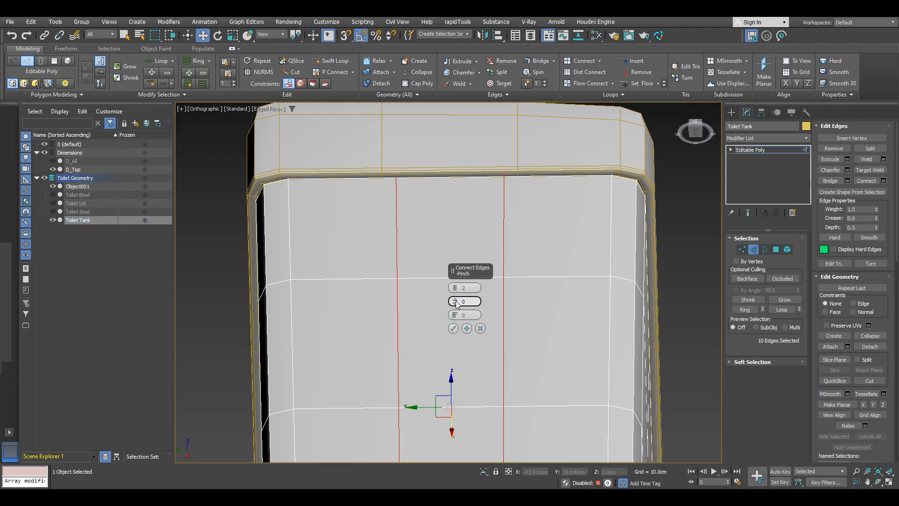
# Step: Set the pinch of the 2 connected edge segments to 17 and confirm the connection
pyautogui.moveTo(456, 305); pyautogui.dragTo(455, 271)
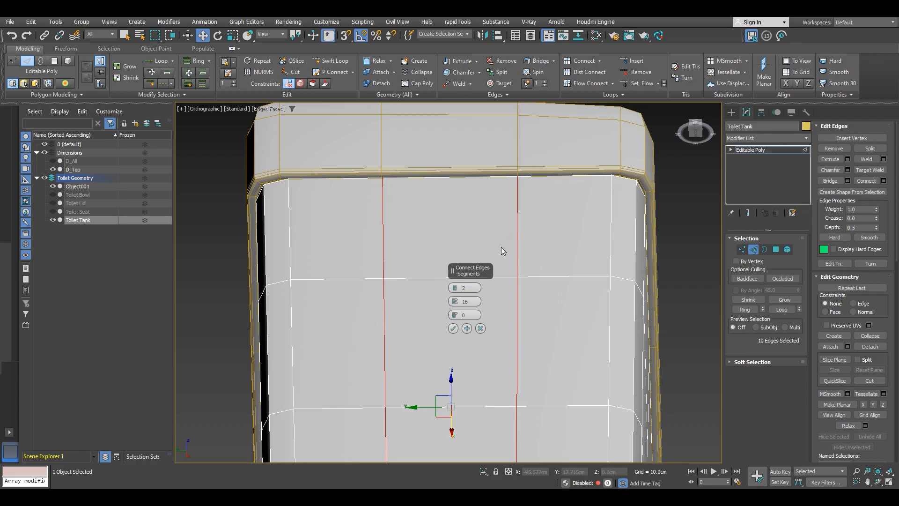
pyautogui.scroll(5, 520, 183)
pyautogui.keyDown('alt'); pyautogui.moveTo(497, 260); pyautogui.dragTo(501, 254, button='middle'); pyautogui.keyUp('alt')
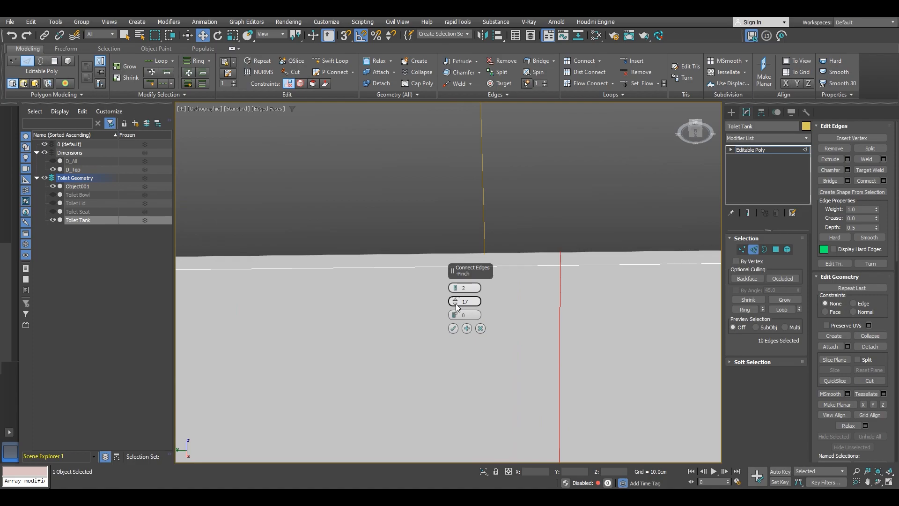
pyautogui.moveTo(454, 330)
pyautogui.keyDown('alt'); pyautogui.mouseDown(button='middle')
pyautogui.moveTo(364, 285)
pyautogui.moveTo(436, 319)
pyautogui.moveTo(335, 375)
pyautogui.moveTo(423, 386)
pyautogui.moveTo(494, 320)
pyautogui.moveTo(468, 300)
pyautogui.moveTo(475, 267)
pyautogui.moveTo(614, 307)
pyautogui.moveTo(580, 302)
pyautogui.mouseUp(button='middle'); pyautogui.keyUp('alt')
pyautogui.click(453, 328)
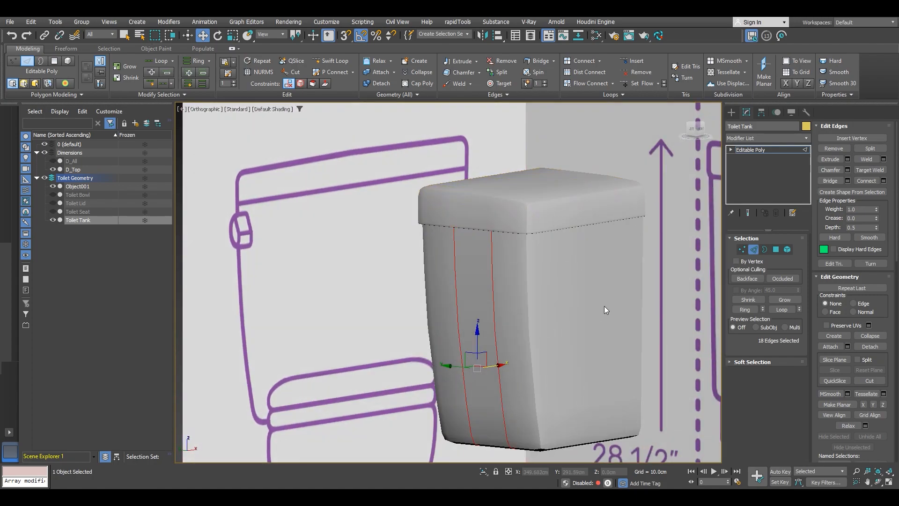
# Step: Leave edge mode, then reselect the tank's horizontal edge loop and adjust its height to match the reference
pyautogui.scroll(4, 562, 283)
pyautogui.scroll(-8, 567, 243)
pyautogui.moveTo(536, 285)
pyautogui.keyDown('alt'); pyautogui.mouseDown(button='middle')
pyautogui.moveTo(585, 289)
pyautogui.moveTo(508, 299)
pyautogui.moveTo(505, 213)
pyautogui.moveTo(512, 237)
pyautogui.moveTo(494, 310)
pyautogui.moveTo(534, 301)
pyautogui.moveTo(496, 300)
pyautogui.moveTo(524, 291)
pyautogui.moveTo(486, 274)
pyautogui.moveTo(538, 281)
pyautogui.moveTo(487, 276)
pyautogui.mouseUp(button='middle'); pyautogui.keyUp('alt')
pyautogui.rightClick(486, 274)
pyautogui.moveTo(534, 388)
pyautogui.click(602, 397)
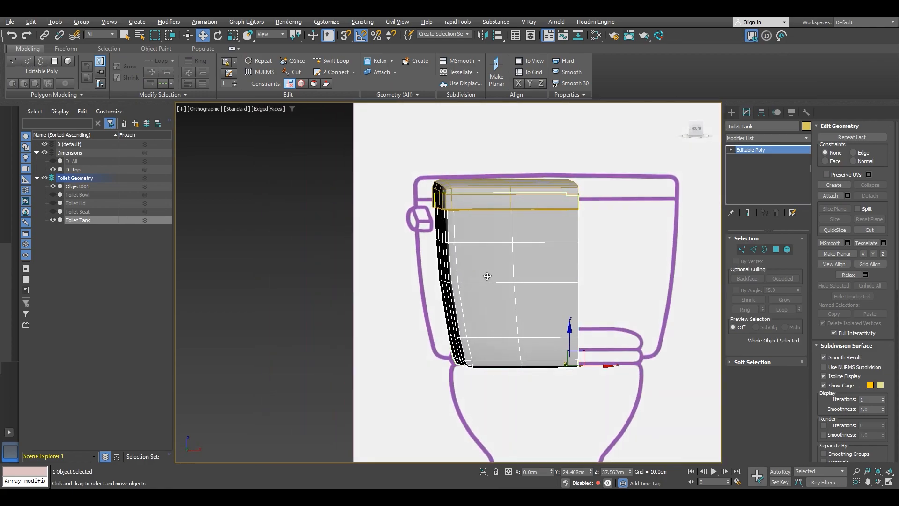
pyautogui.click(696, 129)
pyautogui.scroll(6, 472, 288)
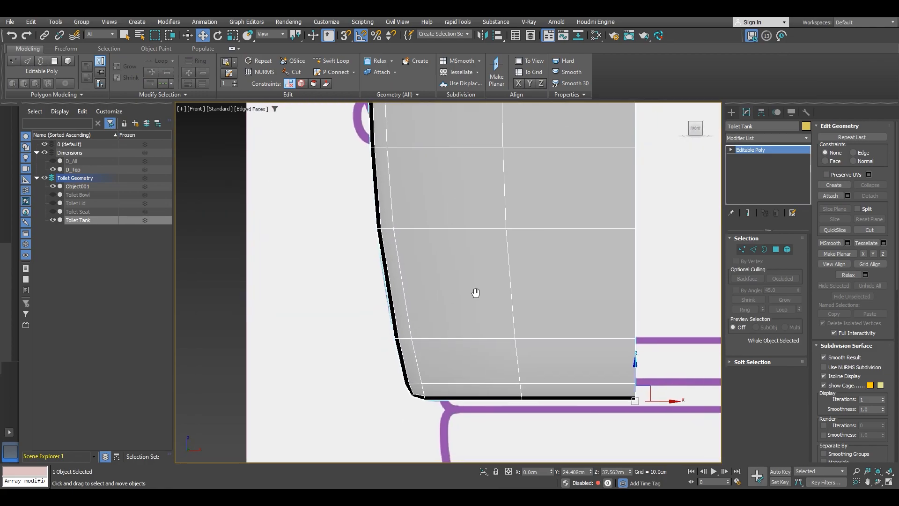
pyautogui.press('2')
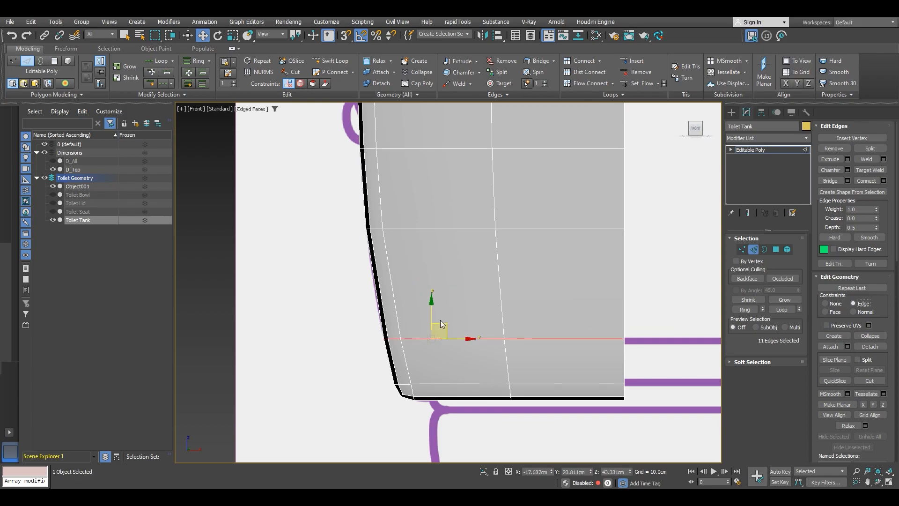
pyautogui.moveTo(431, 312); pyautogui.dragTo(431, 325)
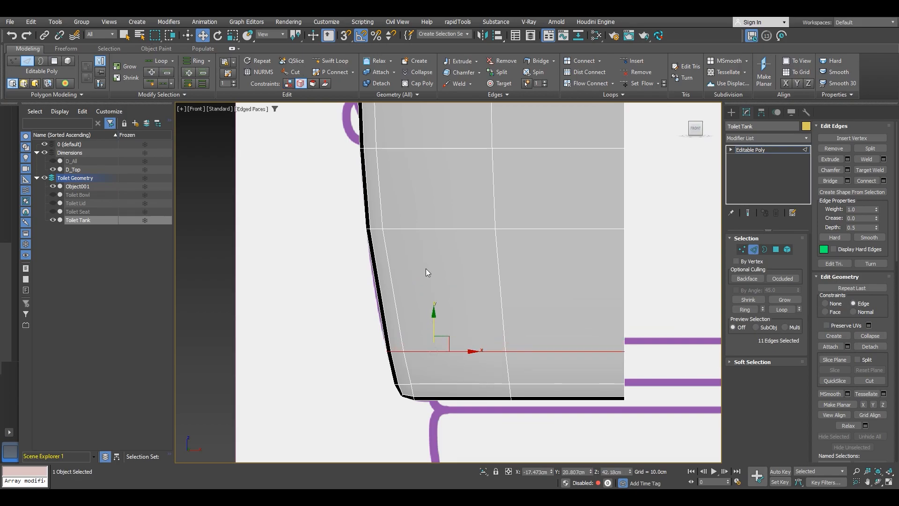
pyautogui.scroll(-5, 424, 297)
pyautogui.scroll(8, 415, 253)
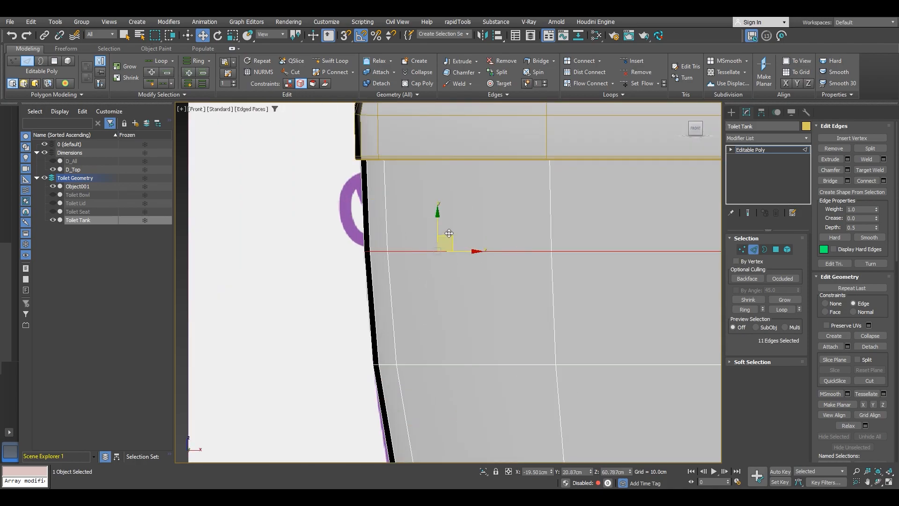
pyautogui.moveTo(439, 225); pyautogui.dragTo(439, 218)
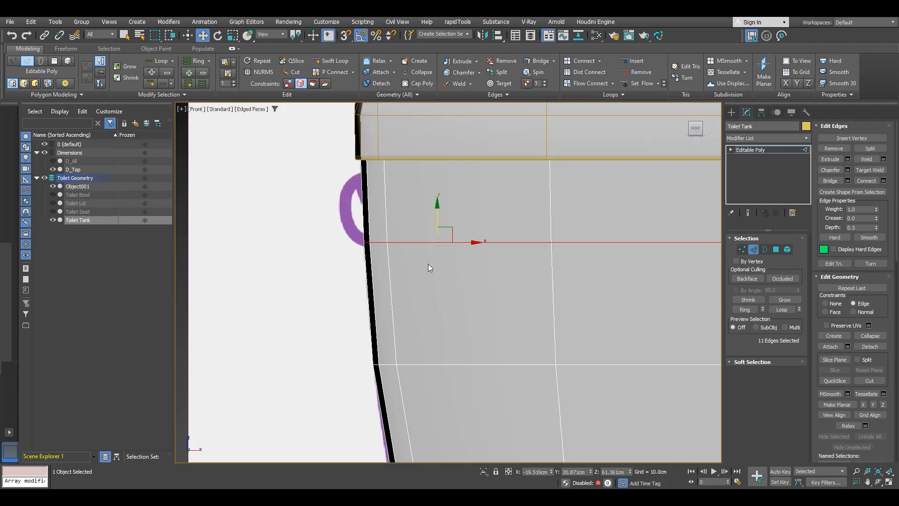
# Step: Select the tank's vertical side edges across the upper body and connect them with one new horizontal edge loop
pyautogui.moveTo(425, 373); pyautogui.dragTo(393, 297, button='middle')
pyautogui.moveTo(435, 389); pyautogui.dragTo(435, 270, button='middle')
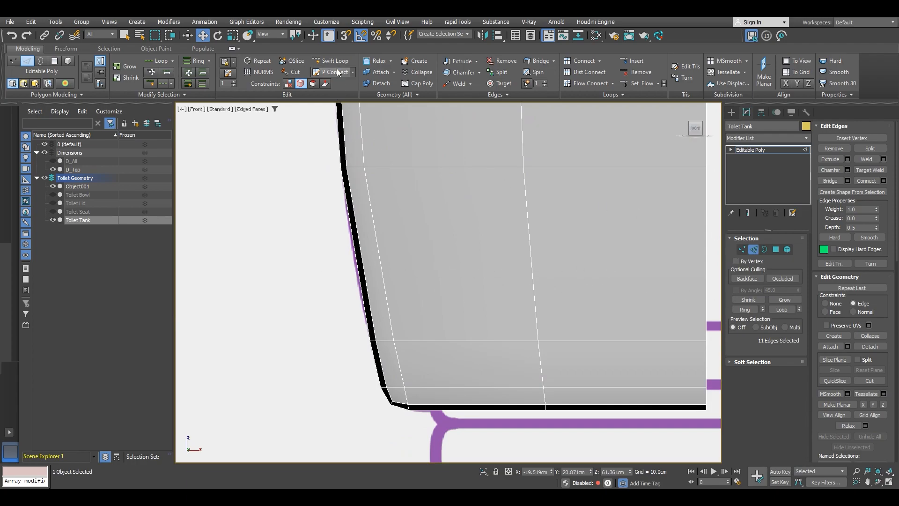
pyautogui.scroll(-2, 365, 247)
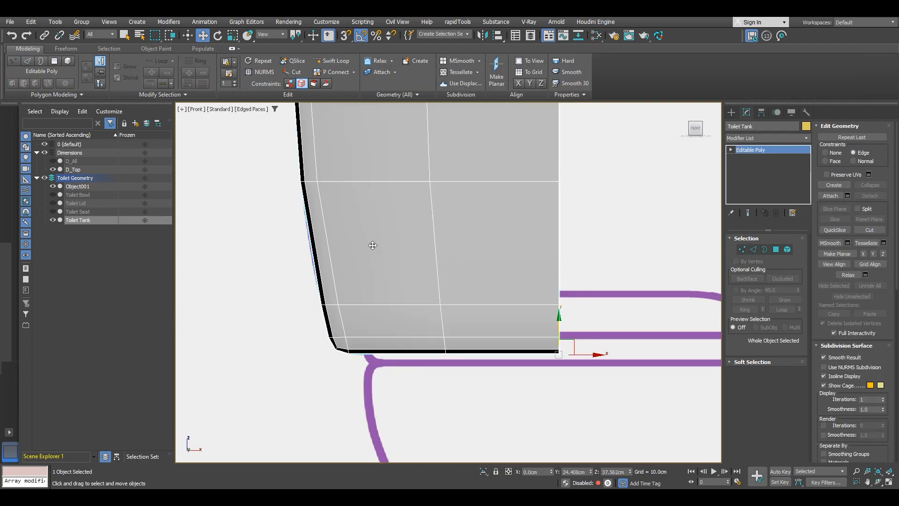
pyautogui.moveTo(258, 241); pyautogui.dragTo(603, 242)
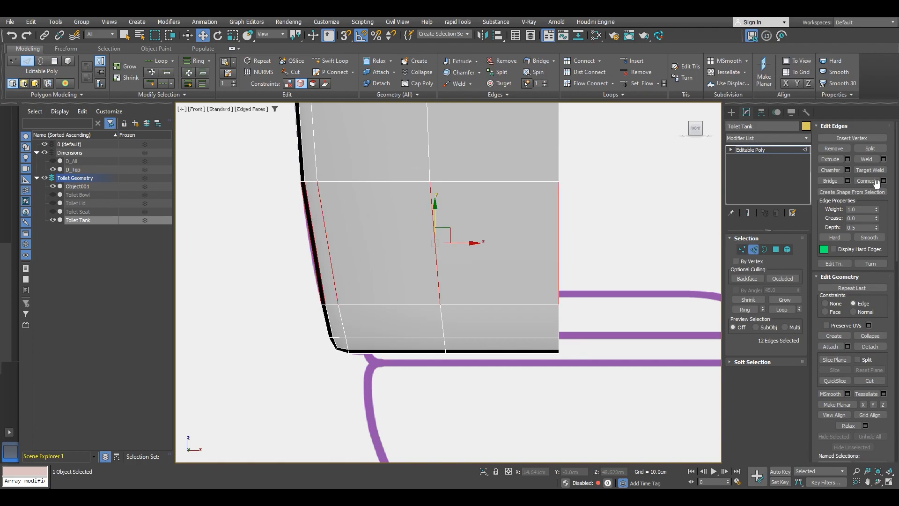
pyautogui.click(883, 180)
pyautogui.rightClick(456, 289)
pyautogui.rightClick(458, 303)
pyautogui.click(453, 328)
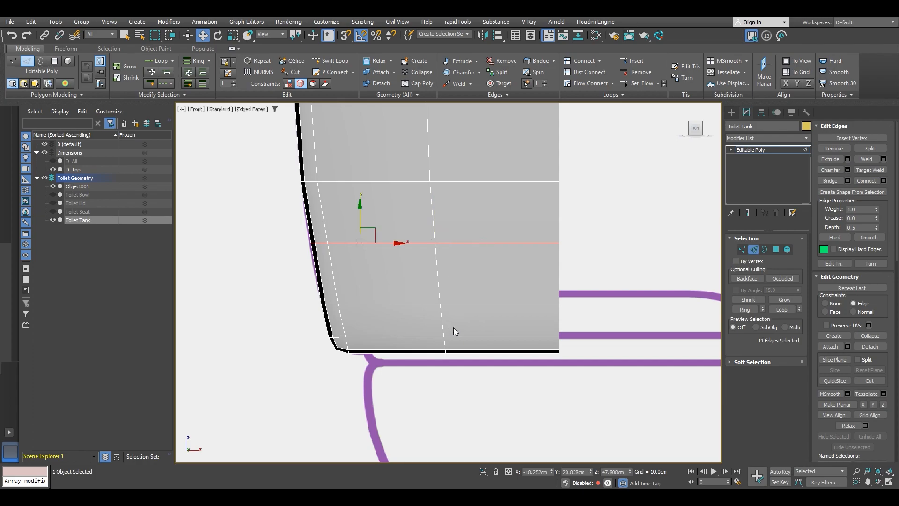
# Step: Select the vertices of the new horizontal loop and move them up slightly to follow the reference curve
pyautogui.press('1')
pyautogui.scroll(4, 310, 244)
pyautogui.moveTo(371, 285); pyautogui.dragTo(369, 284)
pyautogui.scroll(4, 326, 251)
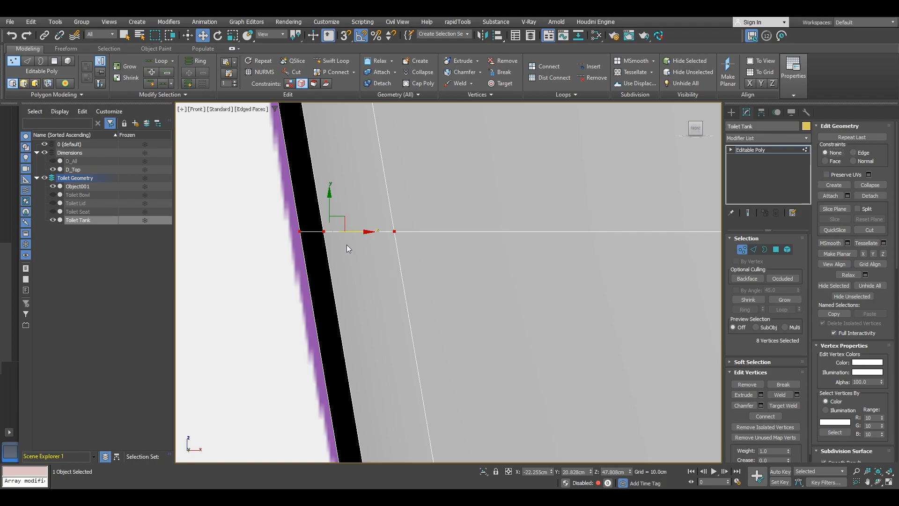
pyautogui.scroll(-4, 358, 257)
pyautogui.scroll(-2, 359, 259)
pyautogui.scroll(5, 330, 316)
pyautogui.moveTo(317, 257); pyautogui.dragTo(433, 332)
pyautogui.scroll(-5, 391, 307)
pyautogui.scroll(2, 398, 306)
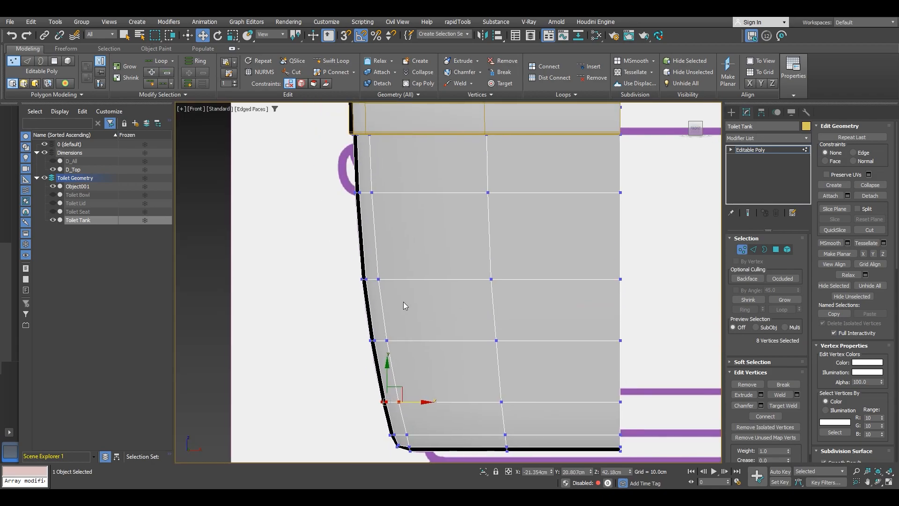
pyautogui.moveTo(402, 310); pyautogui.dragTo(369, 303, button='middle')
pyautogui.moveTo(300, 281); pyautogui.dragTo(454, 286)
pyautogui.moveTo(618, 237); pyautogui.dragTo(617, 236)
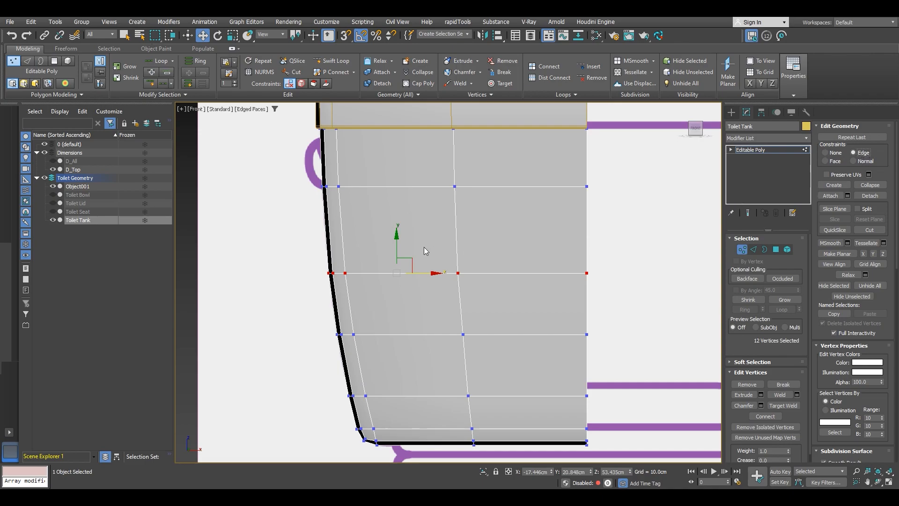
pyautogui.moveTo(397, 249); pyautogui.dragTo(396, 235)
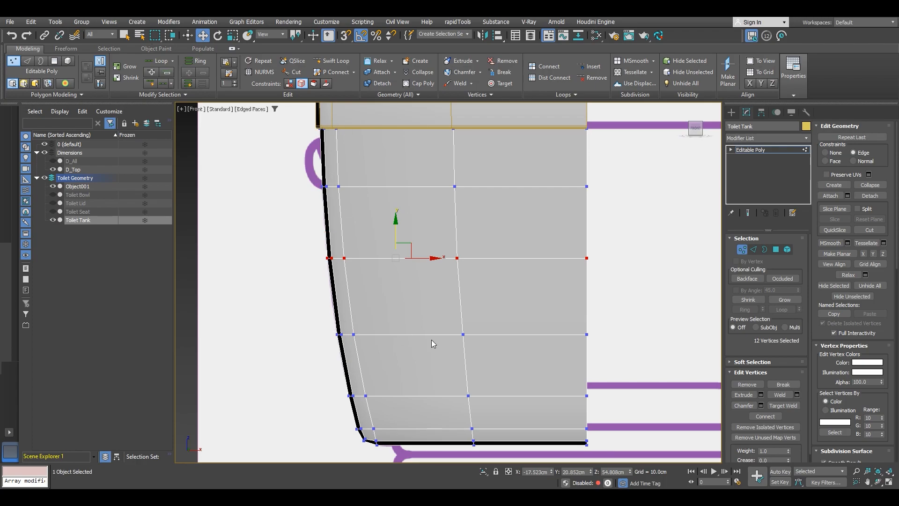
# Step: Collapse the tank by converting it to an Editable Poly
pyautogui.rightClick(513, 297)
pyautogui.moveTo(555, 415)
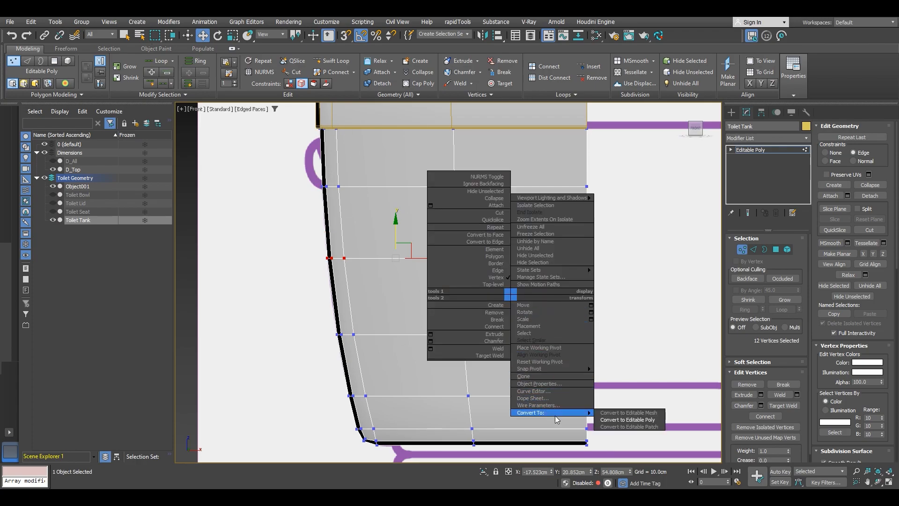
pyautogui.click(640, 420)
pyautogui.scroll(-3, 444, 333)
pyautogui.keyDown('alt'); pyautogui.moveTo(444, 333); pyautogui.dragTo(391, 271, button='middle'); pyautogui.keyUp('alt')
pyautogui.scroll(3, 403, 285)
pyautogui.click(331, 60)
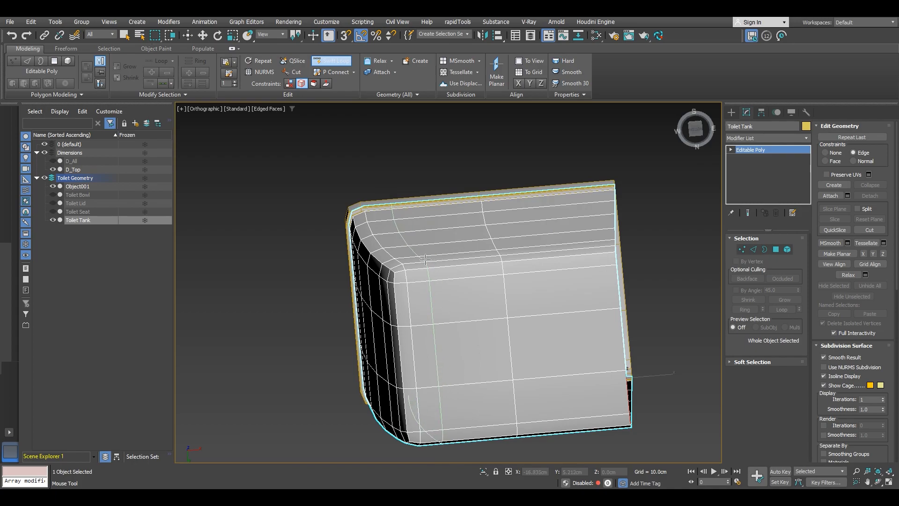
pyautogui.rightClick(436, 269)
# Step: Select a vertical edge loop on the tank's front face and shift it slightly sideways
pyautogui.scroll(-3, 437, 270)
pyautogui.keyDown('alt'); pyautogui.moveTo(442, 271); pyautogui.dragTo(503, 287, button='middle'); pyautogui.keyUp('alt')
pyautogui.scroll(2, 503, 287)
pyautogui.press('2')
pyautogui.doubleClick(500, 281)
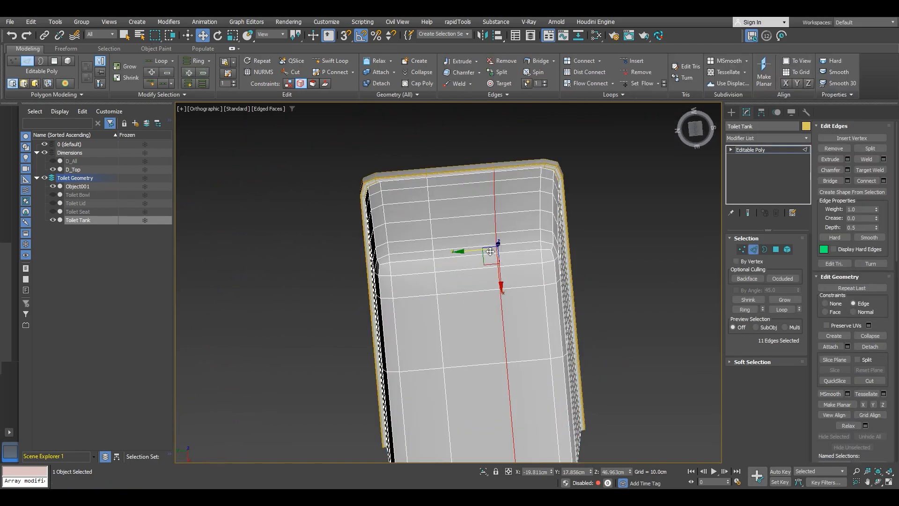
pyautogui.moveTo(475, 250); pyautogui.dragTo(492, 251)
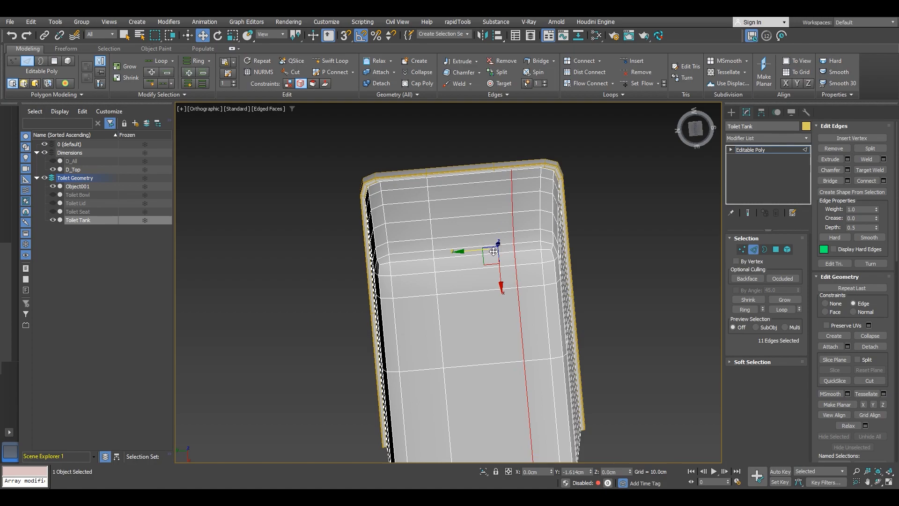
pyautogui.moveTo(494, 252); pyautogui.dragTo(496, 253)
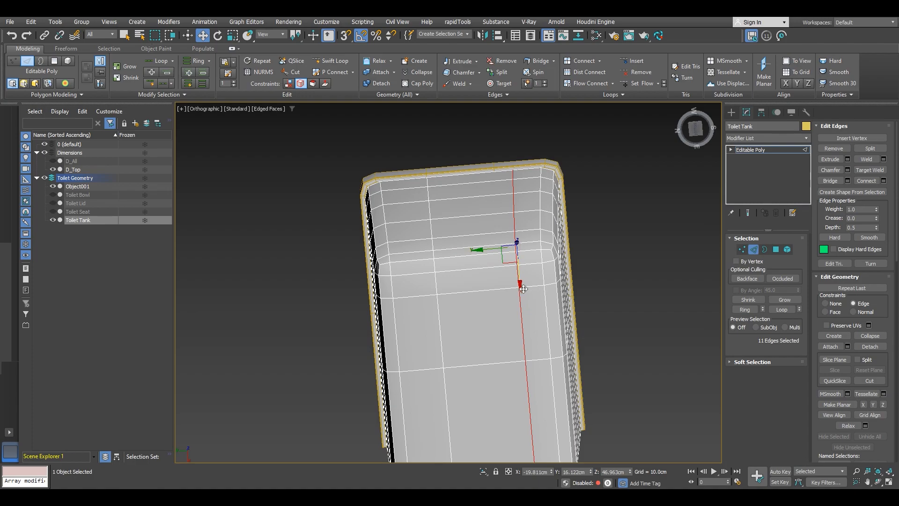
pyautogui.doubleClick(434, 281)
pyautogui.moveTo(415, 258); pyautogui.dragTo(383, 255)
pyautogui.rightClick(424, 231)
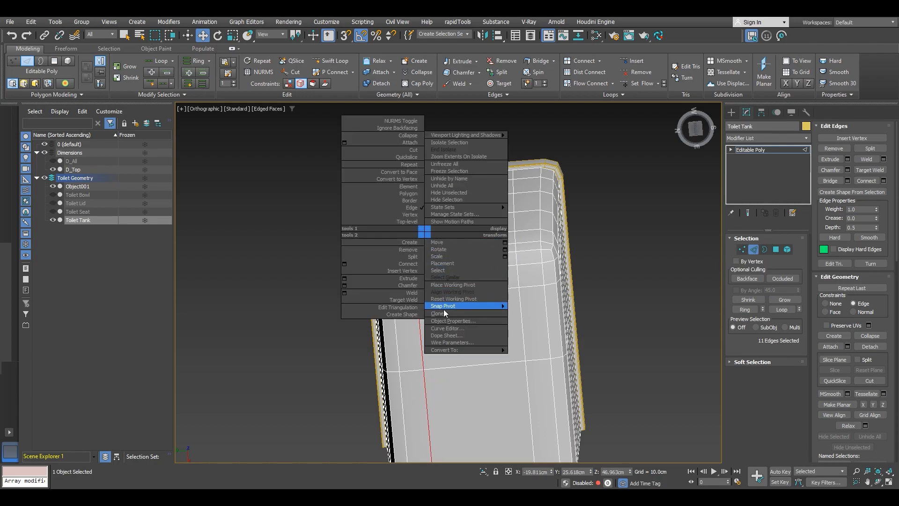
pyautogui.click(526, 364)
pyautogui.keyDown('alt'); pyautogui.moveTo(487, 267); pyautogui.dragTo(528, 281, button='middle'); pyautogui.keyUp('alt')
# Step: Snap the lid's selected edges onto the tank's top vertices using edge constraint and vertex snapping
pyautogui.click(527, 167)
pyautogui.keyDown('alt'); pyautogui.moveTo(528, 167); pyautogui.dragTo(504, 166, button='middle'); pyautogui.keyUp('alt')
pyautogui.scroll(4, 504, 167)
pyautogui.press('2')
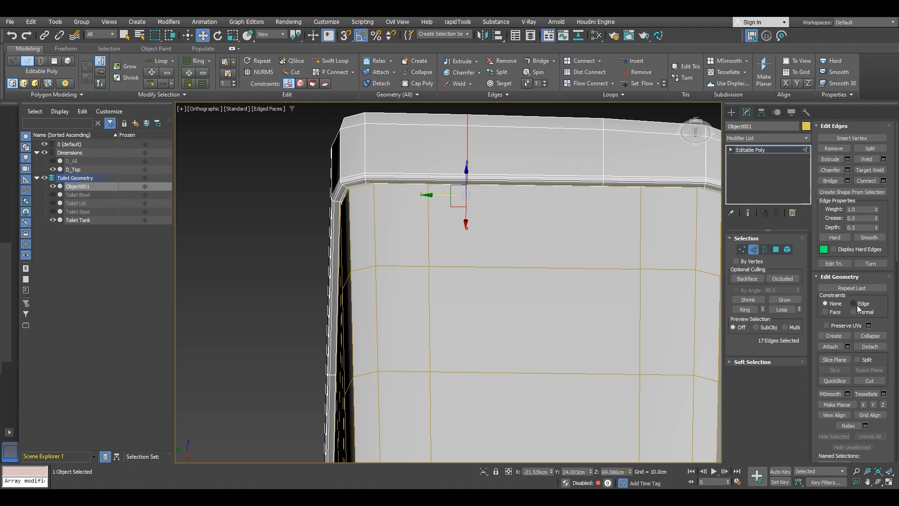
pyautogui.click(853, 303)
pyautogui.press('s')
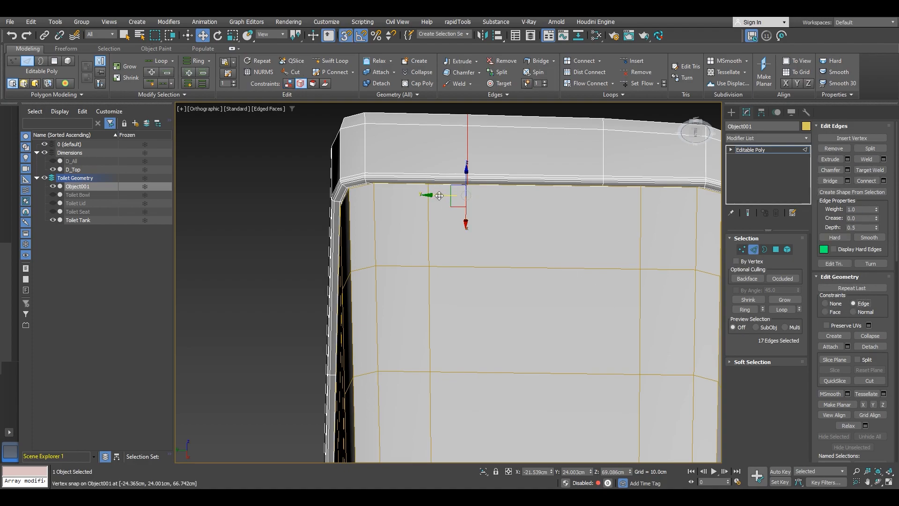
pyautogui.moveTo(434, 258); pyautogui.dragTo(430, 269)
pyautogui.moveTo(554, 244); pyautogui.dragTo(478, 248, button='middle')
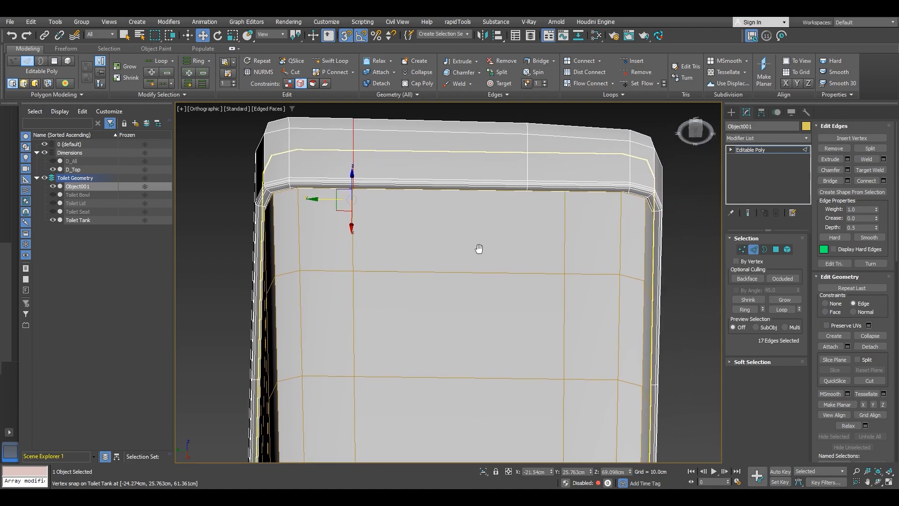
pyautogui.doubleClick(529, 164)
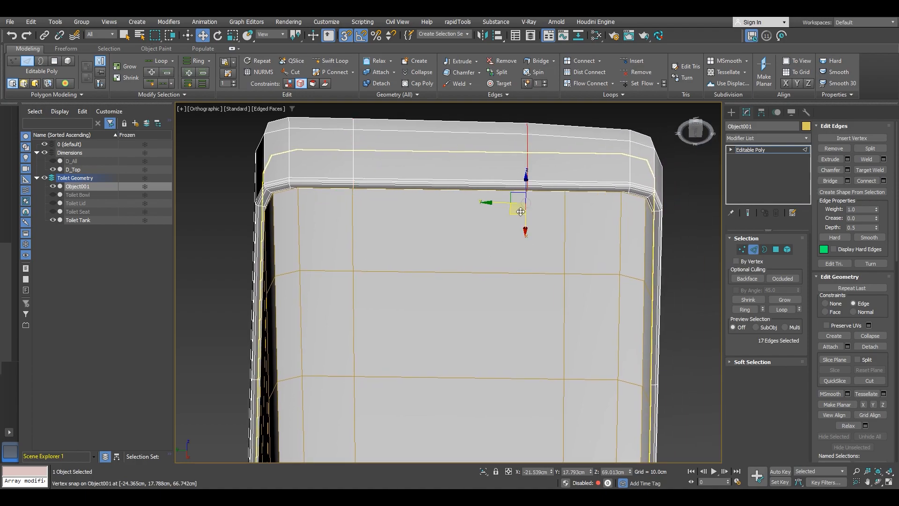
pyautogui.moveTo(503, 204); pyautogui.dragTo(563, 274)
pyautogui.scroll(-2, 549, 254)
pyautogui.moveTo(538, 226)
pyautogui.keyDown('alt'); pyautogui.mouseDown(button='middle')
pyautogui.moveTo(527, 285)
pyautogui.moveTo(536, 268)
pyautogui.mouseUp(button='middle'); pyautogui.keyUp('alt')
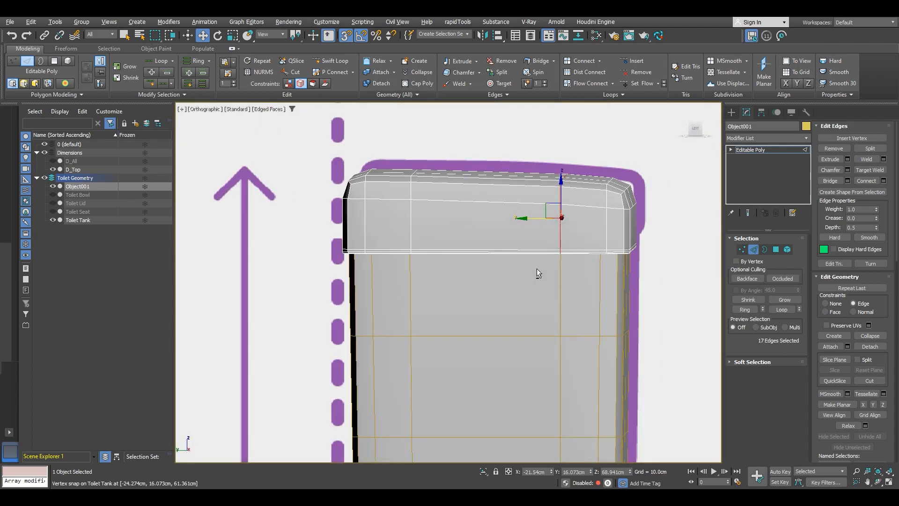
# Step: Move the lid's selected edges to align with the reference drawing from the side
pyautogui.click(694, 136)
pyautogui.scroll(5, 508, 157)
pyautogui.scroll(-3, 508, 157)
pyautogui.moveTo(578, 202); pyautogui.dragTo(522, 181, button='middle')
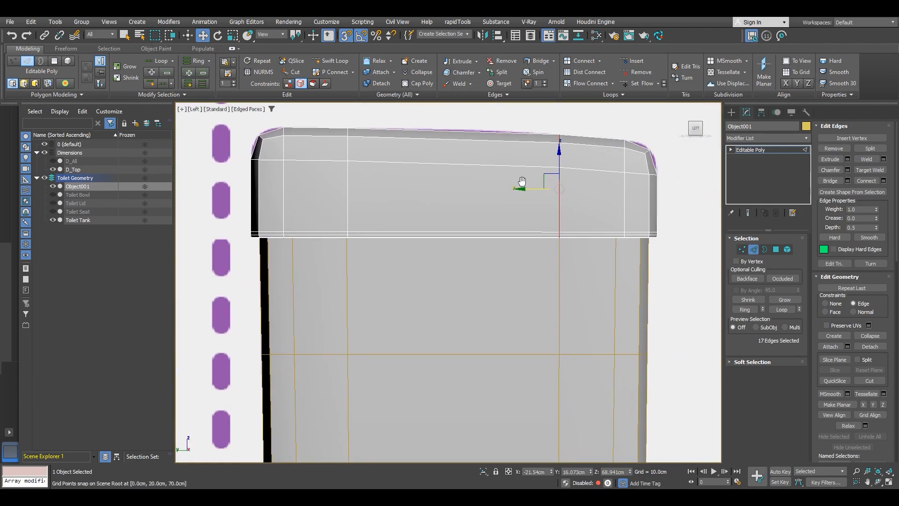
pyautogui.scroll(-3, 522, 183)
# Step: Convert the lid object to an Editable Poly
pyautogui.rightClick(527, 219)
pyautogui.moveTo(571, 345)
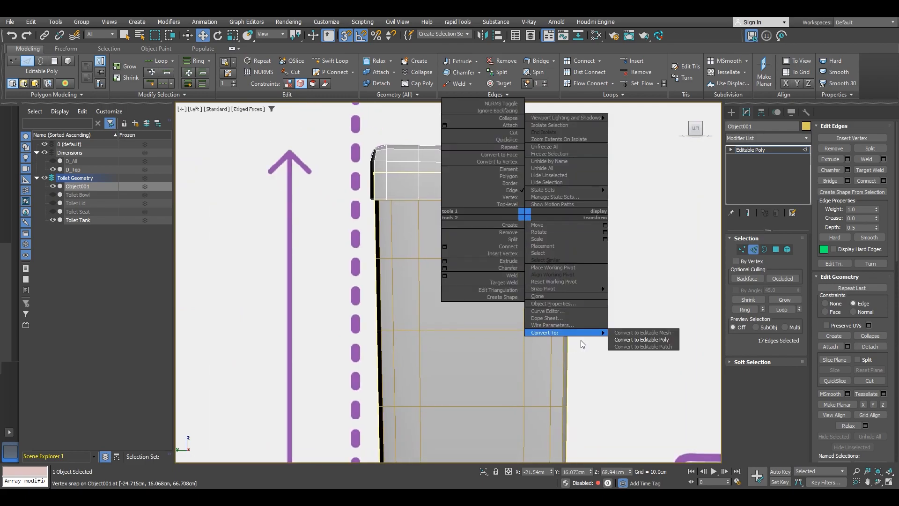
pyautogui.click(631, 338)
# Step: Attach the lid object to the toilet tank
pyautogui.click(506, 275)
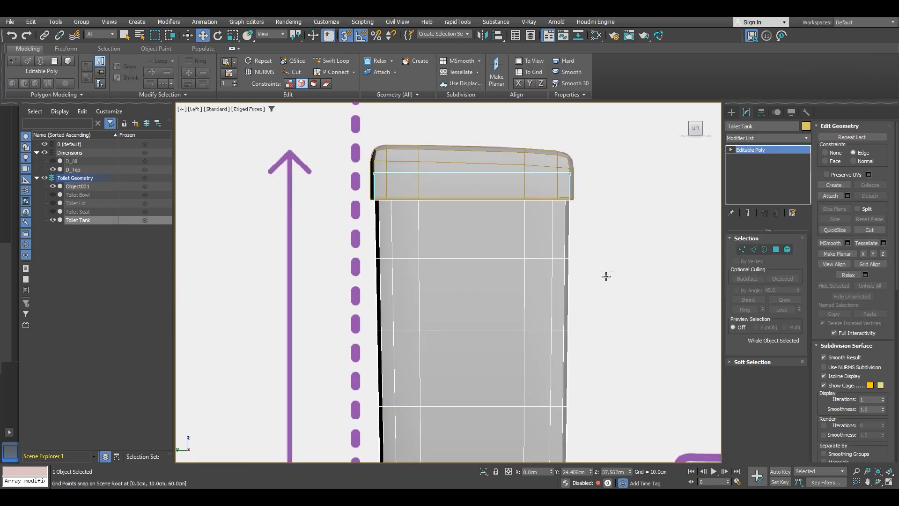
pyautogui.click(833, 195)
pyautogui.click(526, 167)
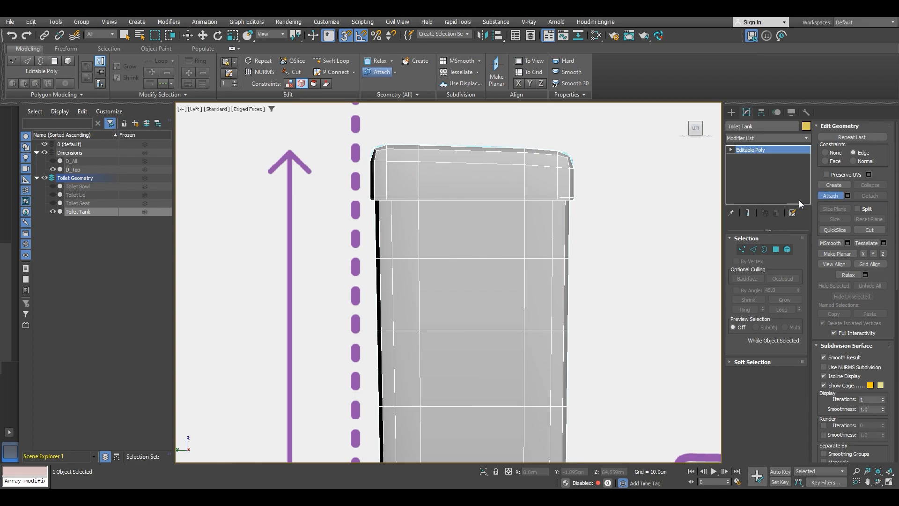
pyautogui.click(833, 197)
# Step: Connect the selected edge ring of the tank with one segment to add a vertical loop through its middle
pyautogui.scroll(-3, 466, 223)
pyautogui.moveTo(465, 227); pyautogui.dragTo(462, 201, button='middle')
pyautogui.press('2')
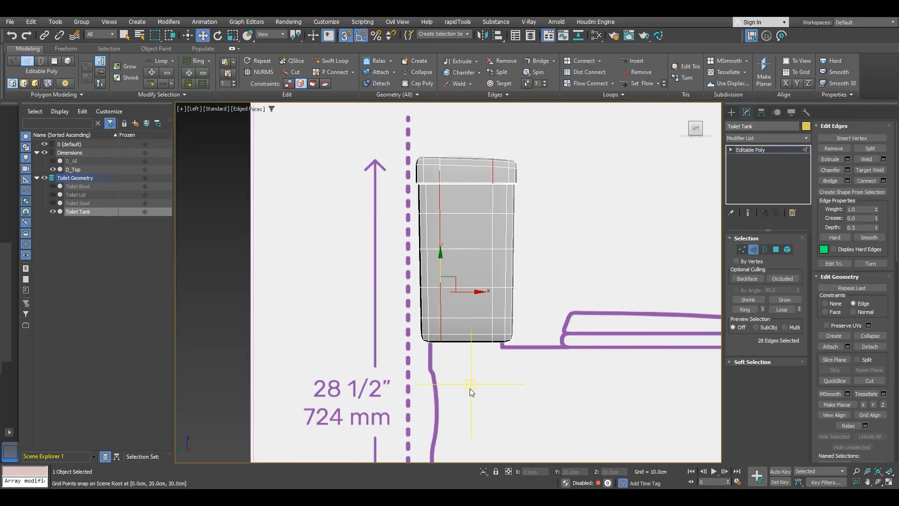
pyautogui.moveTo(464, 137); pyautogui.dragTo(465, 120)
pyautogui.scroll(4, 467, 176)
pyautogui.scroll(-2, 467, 178)
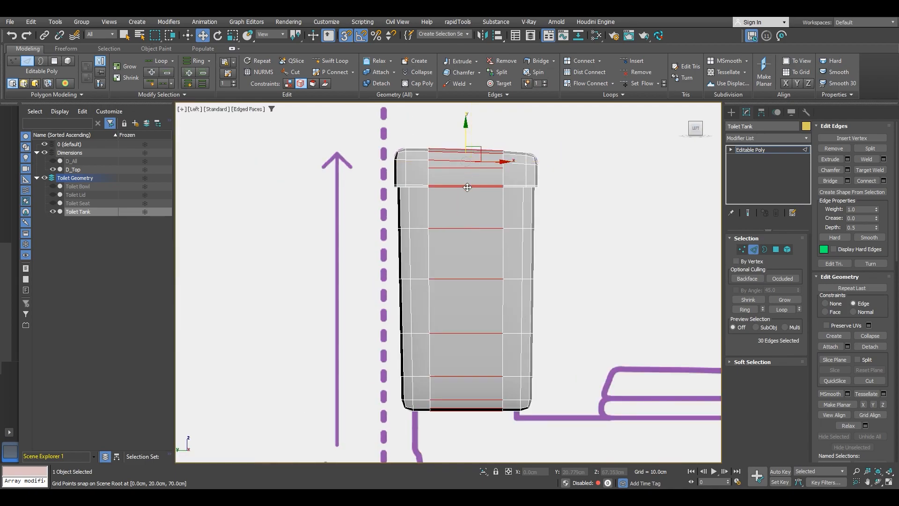
pyautogui.click(884, 181)
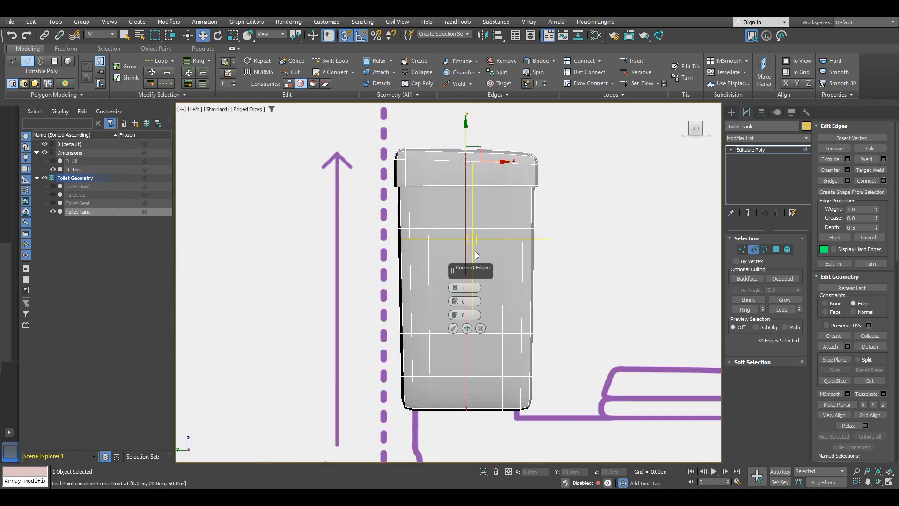
pyautogui.click(452, 327)
# Step: Move the new loop's top vertices so they follow the tank's curved top edge in the side view
pyautogui.scroll(5, 468, 154)
pyautogui.press('1')
pyautogui.moveTo(493, 196); pyautogui.dragTo(491, 195)
pyautogui.scroll(4, 469, 140)
pyautogui.press('s')
pyautogui.moveTo(472, 165); pyautogui.dragTo(497, 175)
pyautogui.hotkey('ctrl', 'z')
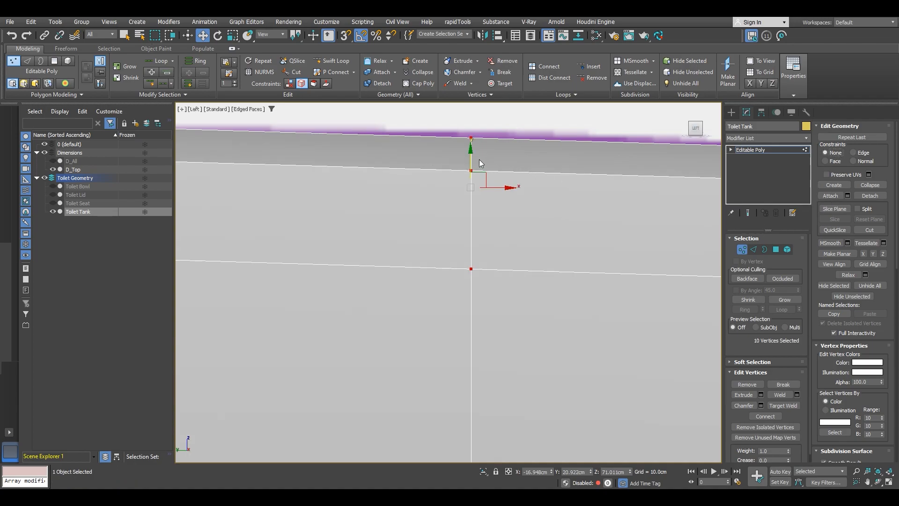
pyautogui.moveTo(470, 156); pyautogui.dragTo(470, 149)
pyautogui.scroll(-2, 473, 152)
pyautogui.moveTo(524, 168); pyautogui.dragTo(429, 158, button='middle')
pyautogui.scroll(-1, 430, 159)
pyautogui.scroll(2, 512, 161)
pyautogui.moveTo(514, 161); pyautogui.dragTo(480, 179, button='middle')
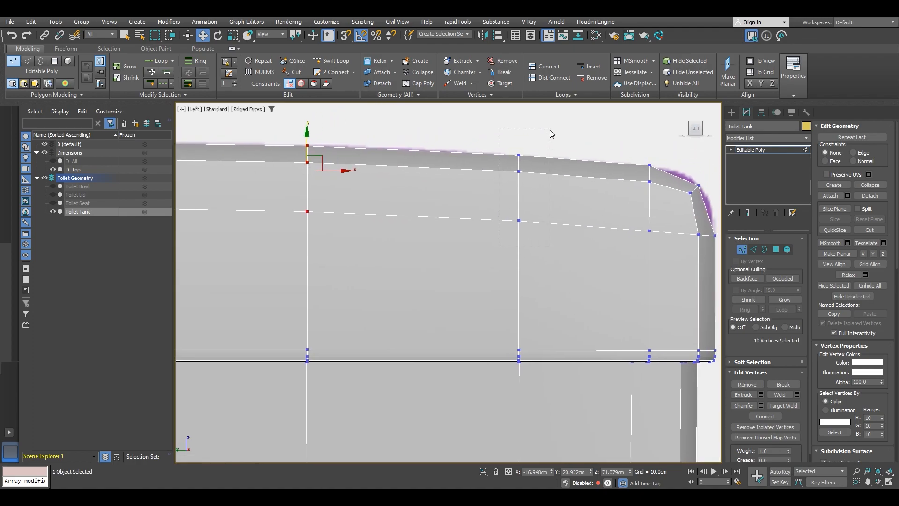
pyautogui.moveTo(551, 134); pyautogui.dragTo(550, 132)
pyautogui.scroll(2, 518, 167)
pyautogui.moveTo(519, 162); pyautogui.dragTo(519, 160)
pyautogui.scroll(-4, 519, 160)
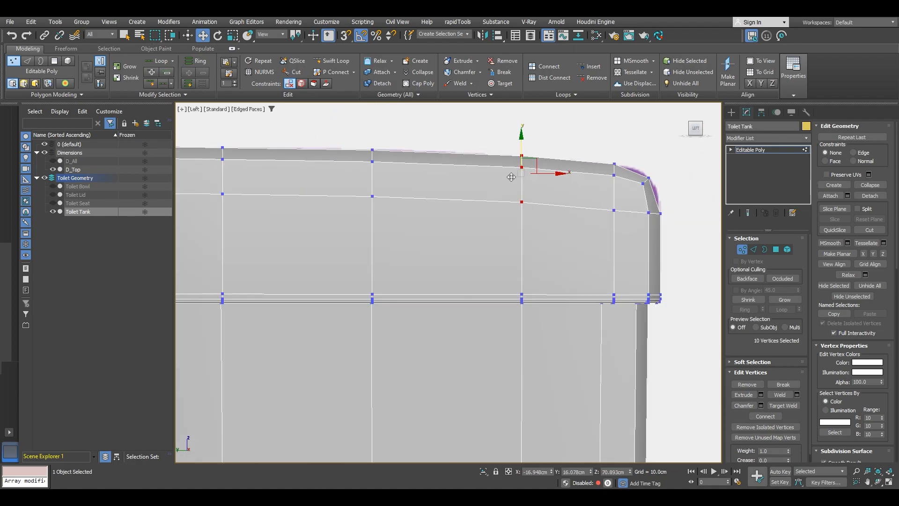
pyautogui.moveTo(211, 189); pyautogui.dragTo(702, 199, button='middle')
pyautogui.scroll(2, 447, 187)
pyautogui.moveTo(466, 207); pyautogui.dragTo(388, 124)
pyautogui.scroll(2, 407, 143)
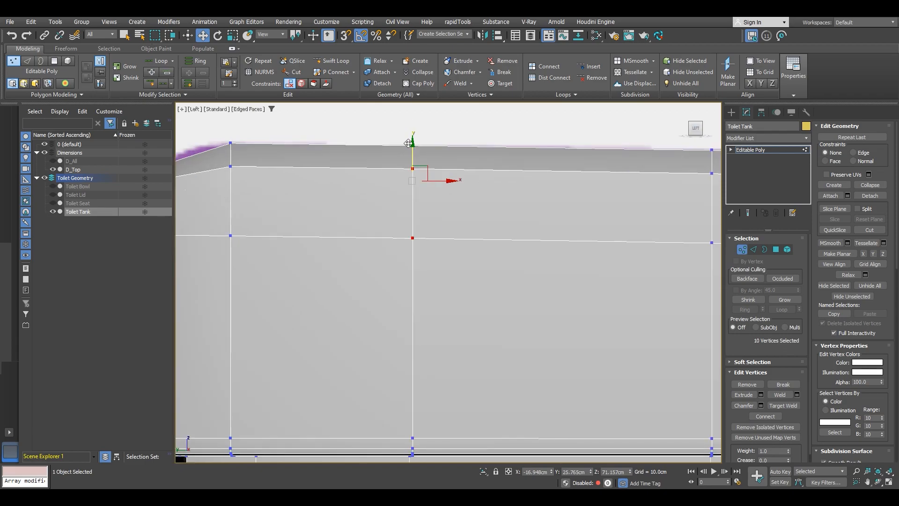
pyautogui.moveTo(412, 157); pyautogui.dragTo(412, 155)
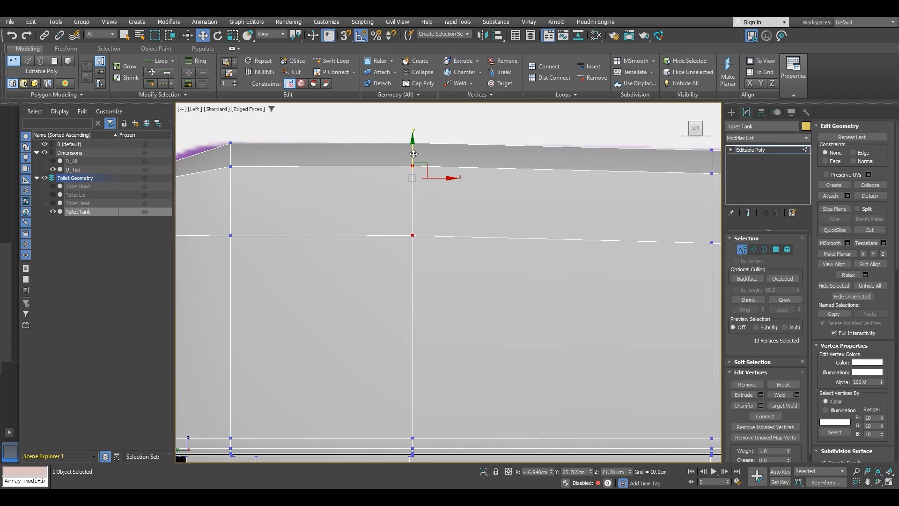
pyautogui.scroll(-3, 475, 193)
pyautogui.moveTo(475, 190); pyautogui.dragTo(408, 186, button='middle')
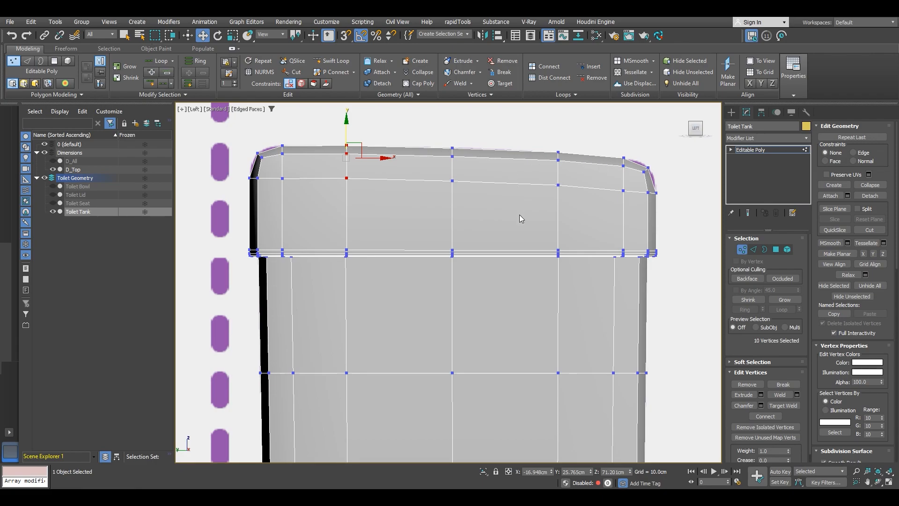
pyautogui.scroll(-4, 521, 215)
pyautogui.keyDown('alt'); pyautogui.moveTo(564, 237); pyautogui.dragTo(498, 207, button='middle'); pyautogui.keyUp('alt')
pyautogui.press('1')
pyautogui.rightClick(496, 204)
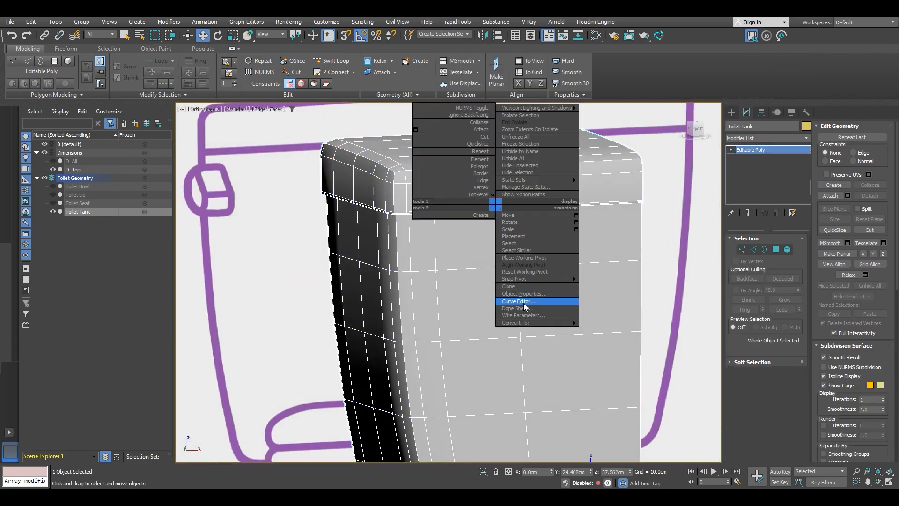
pyautogui.moveTo(536, 324)
pyautogui.click(614, 331)
# Step: Convert the toilet tank to an Editable Poly
pyautogui.scroll(-3, 510, 308)
pyautogui.moveTo(494, 305); pyautogui.dragTo(591, 318, button='middle')
pyautogui.keyDown('alt'); pyautogui.moveTo(592, 319); pyautogui.dragTo(580, 263, button='middle'); pyautogui.keyUp('alt')
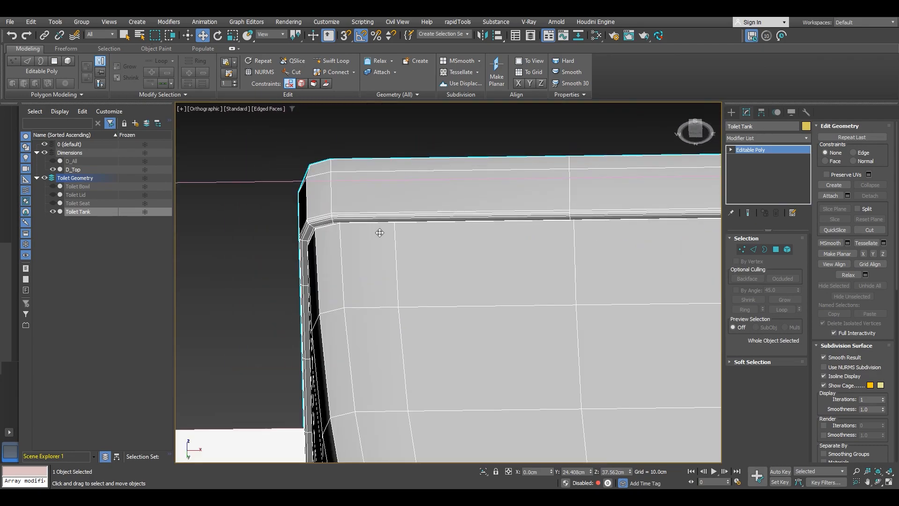
pyautogui.click(332, 61)
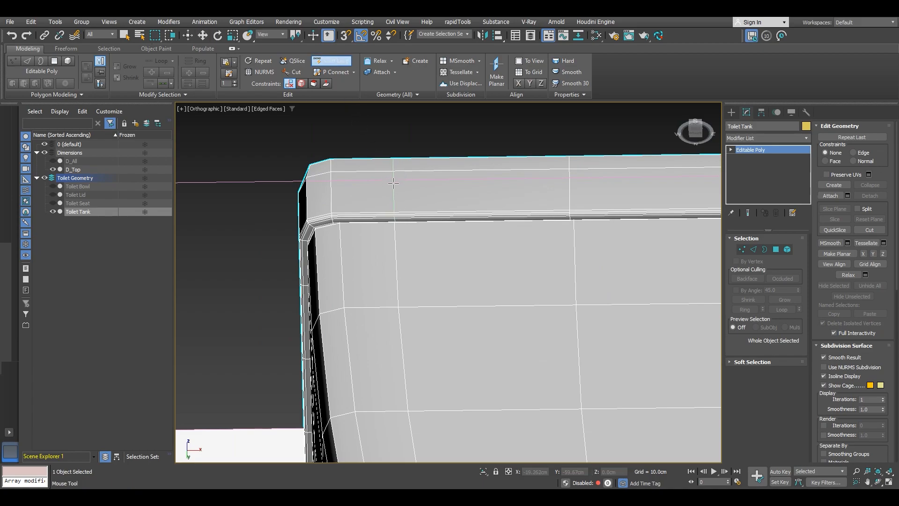
pyautogui.rightClick(412, 186)
pyautogui.scroll(-2, 412, 189)
pyautogui.keyDown('alt'); pyautogui.moveTo(412, 190); pyautogui.dragTo(473, 182, button='middle'); pyautogui.keyUp('alt')
pyautogui.rightClick(478, 200)
pyautogui.moveTo(501, 318)
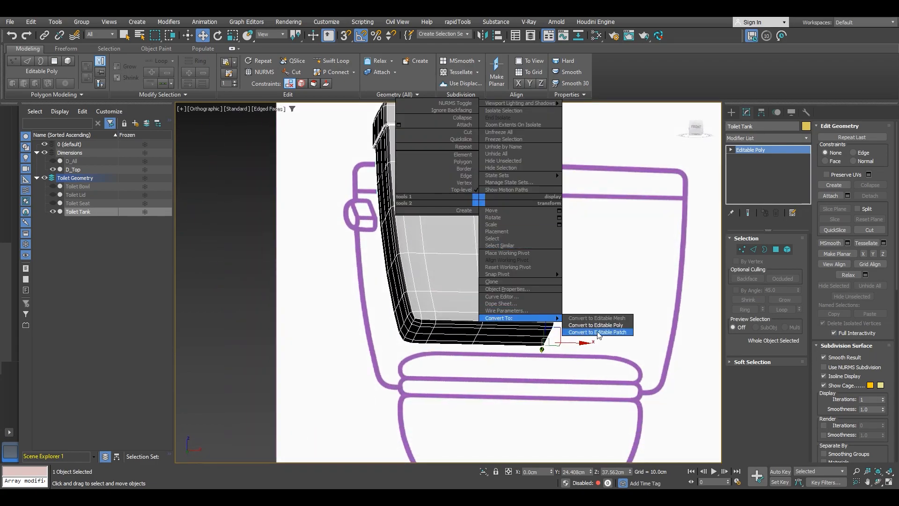
pyautogui.click(601, 326)
# Step: Add a Symmetry modifier to the tank, mirroring on the X axis with Flip enabled
pyautogui.scroll(-5, 548, 290)
pyautogui.keyDown('alt'); pyautogui.moveTo(544, 292); pyautogui.dragTo(515, 309, button='middle'); pyautogui.keyUp('alt')
pyautogui.click(770, 138)
pyautogui.scroll(-5, 775, 268)
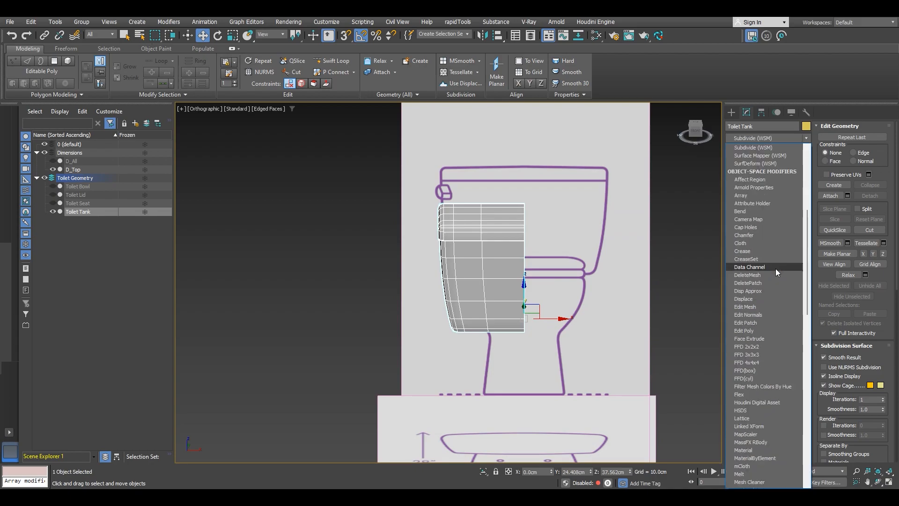
pyautogui.scroll(-15, 771, 217)
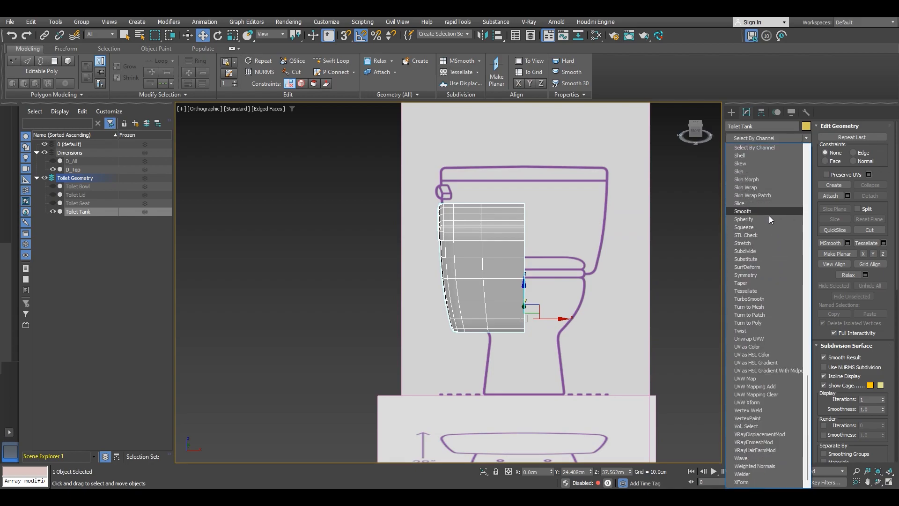
pyautogui.click(764, 275)
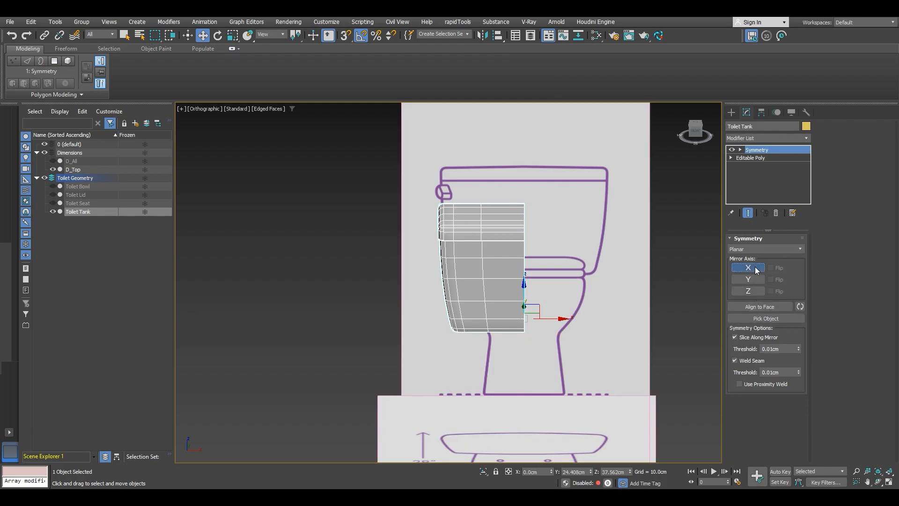
pyautogui.click(756, 270)
pyautogui.click(771, 269)
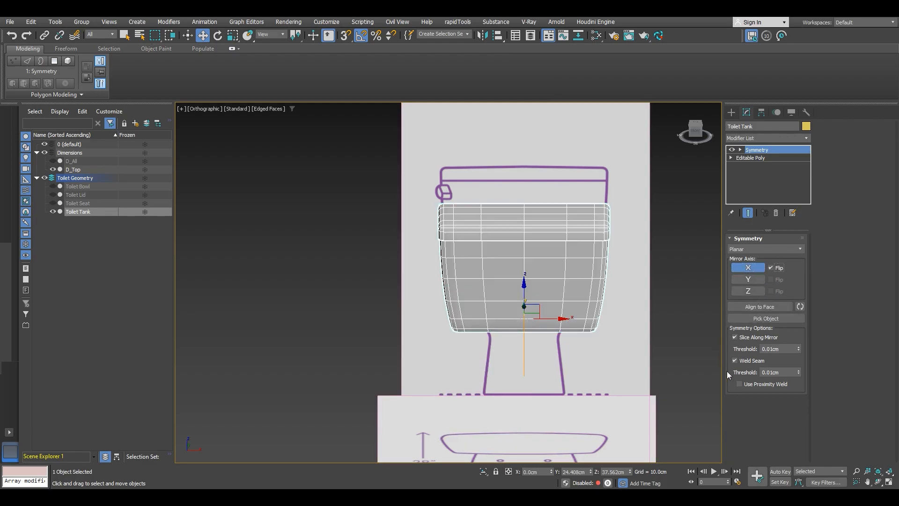
# Step: Collapse the Symmetry modifier by converting the tank to an Editable Poly
pyautogui.moveTo(604, 280)
pyautogui.keyDown('alt'); pyautogui.mouseDown(button='middle')
pyautogui.moveTo(589, 278)
pyautogui.moveTo(602, 274)
pyautogui.mouseUp(button='middle'); pyautogui.keyUp('alt')
pyautogui.rightClick(537, 258)
pyautogui.moveTo(591, 376)
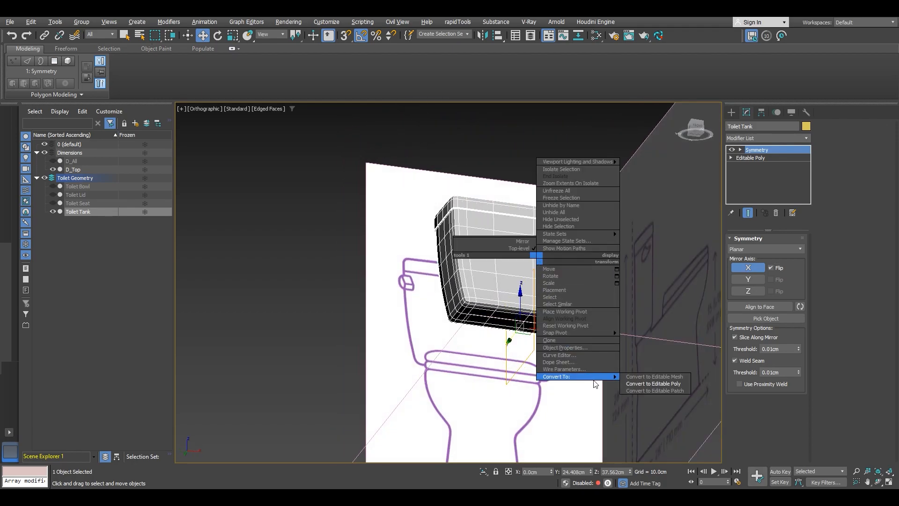
pyautogui.click(687, 383)
# Step: Switch to the top view and add an FFD 2x2x2 modifier to the tank
pyautogui.keyDown('alt'); pyautogui.moveTo(585, 305); pyautogui.dragTo(483, 379, button='middle'); pyautogui.keyUp('alt')
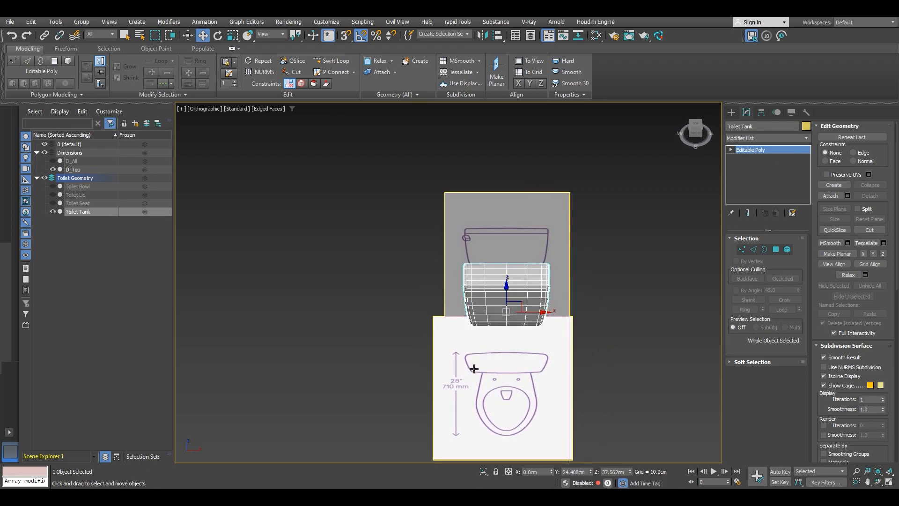
pyautogui.click(697, 124)
pyautogui.scroll(5, 497, 254)
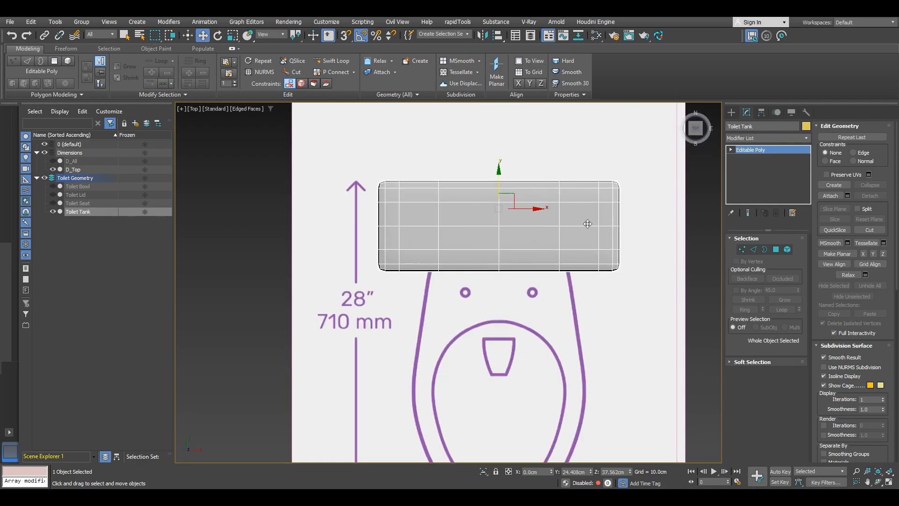
pyautogui.click(767, 140)
pyautogui.press('f')
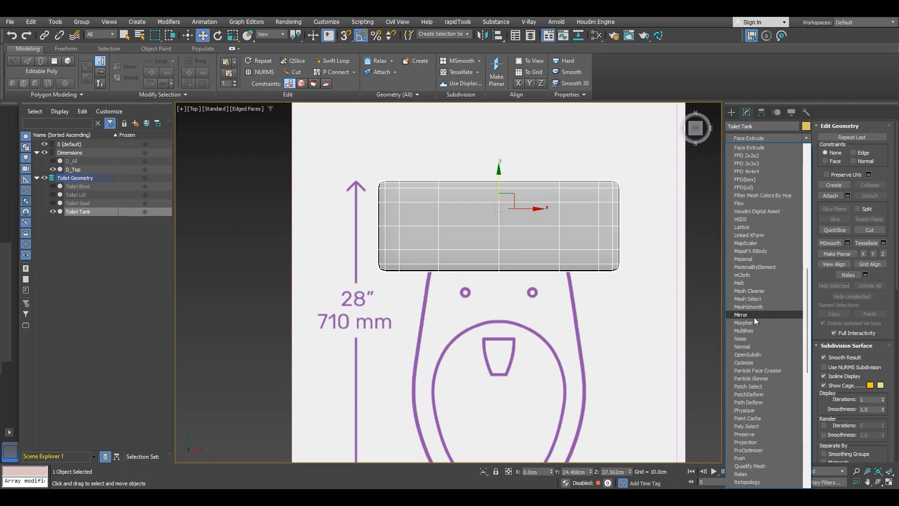
pyautogui.click(759, 156)
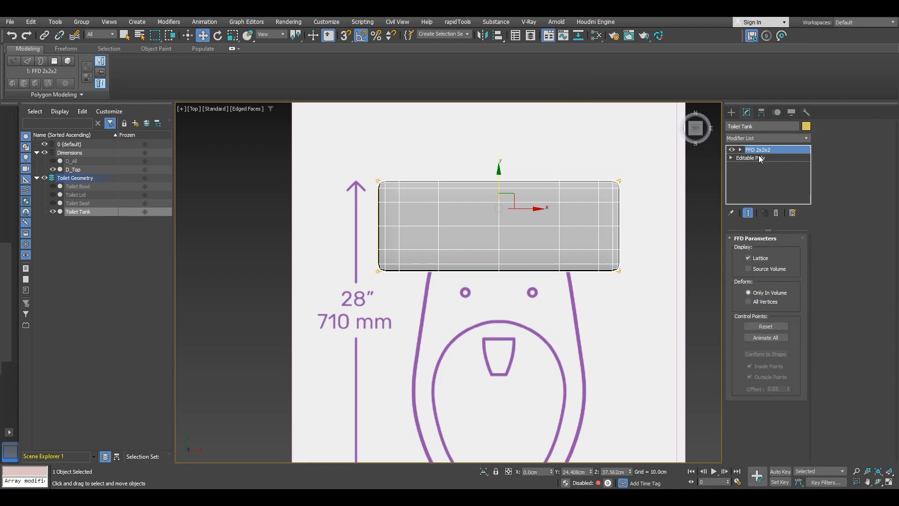
# Step: Scale the FFD control points to taper the tank, narrowing the front and widening the back to match the drawing
pyautogui.click(740, 149)
pyautogui.click(761, 159)
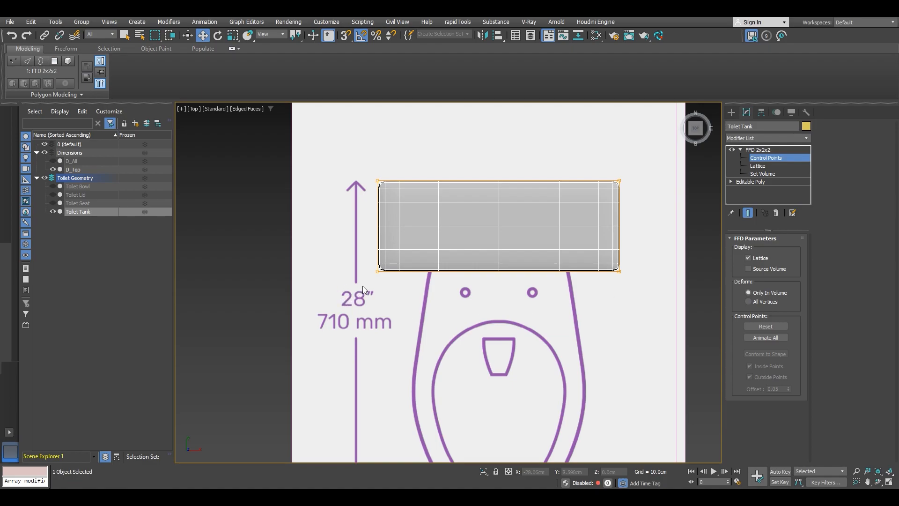
pyautogui.hotkey('alt', 'x')
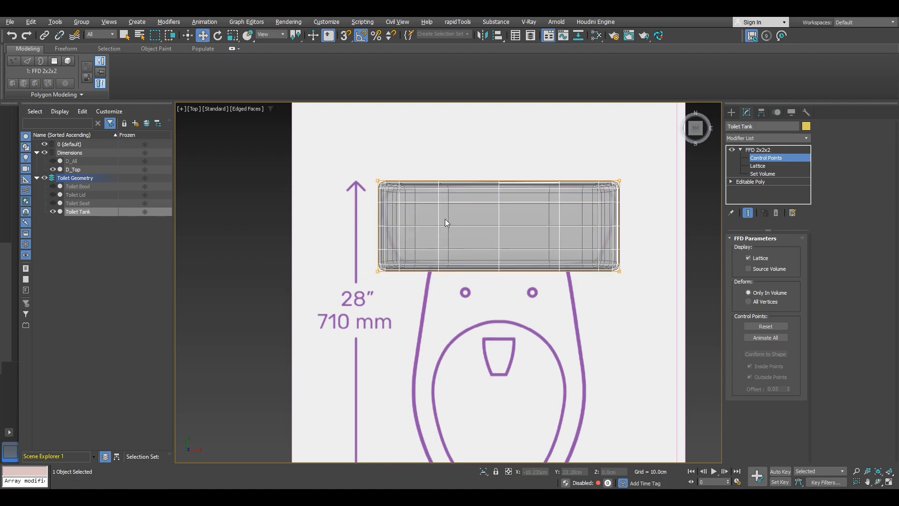
pyautogui.moveTo(636, 246); pyautogui.dragTo(637, 247)
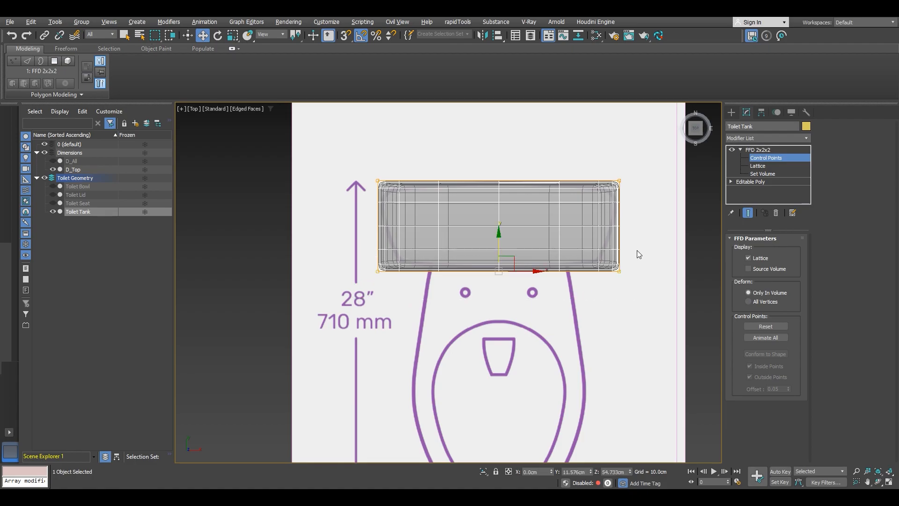
pyautogui.press('r')
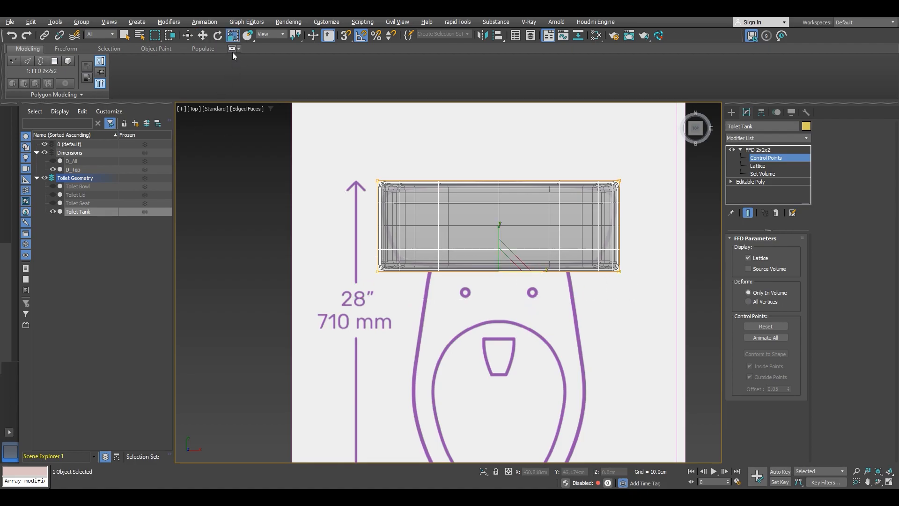
pyautogui.moveTo(544, 271); pyautogui.dragTo(539, 270)
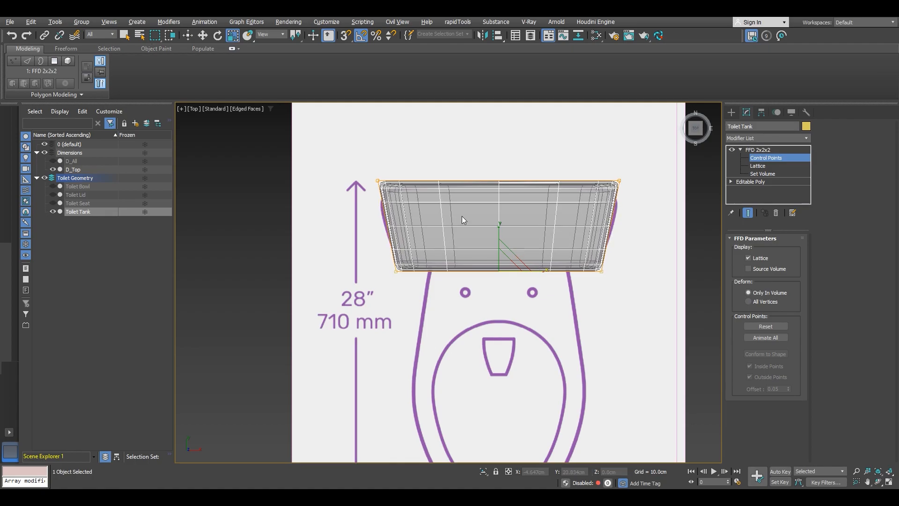
pyautogui.moveTo(614, 201); pyautogui.dragTo(615, 202)
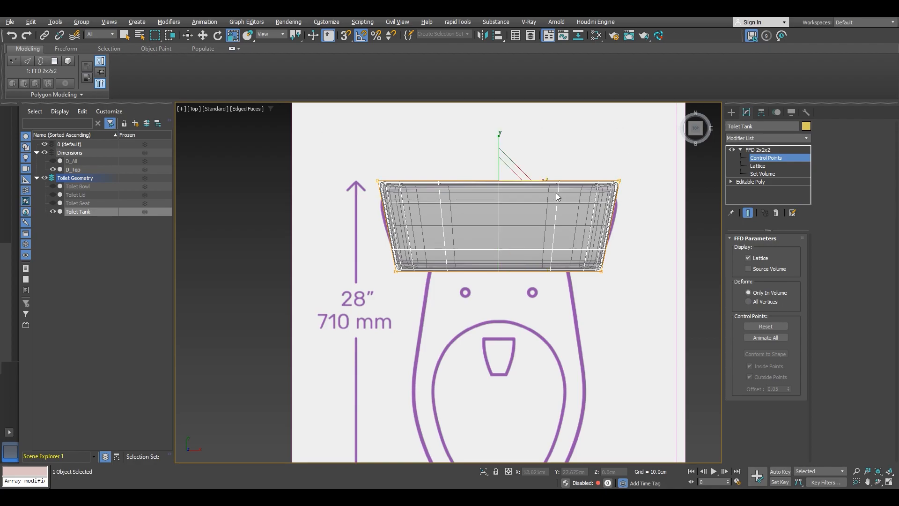
pyautogui.moveTo(542, 180); pyautogui.dragTo(542, 180)
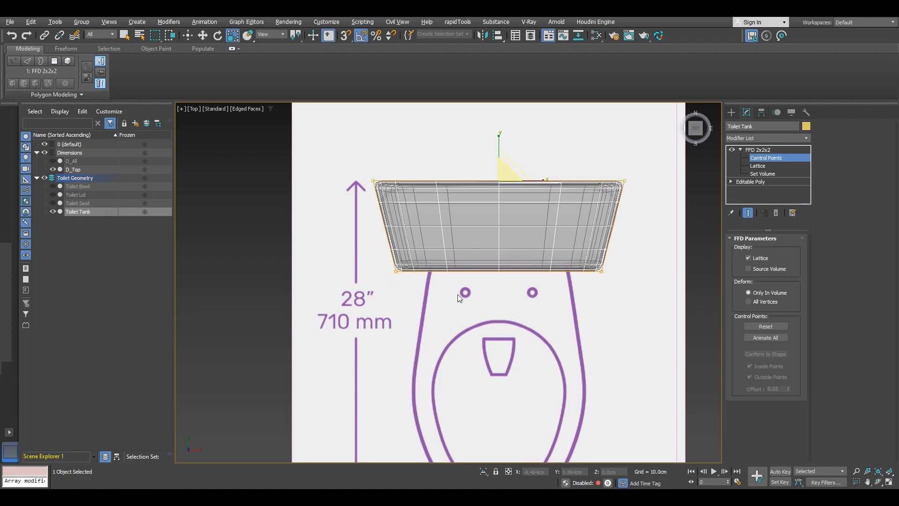
# Step: Add an FFD 4x4x4 modifier above the FFD 2x2x2 on the tank
pyautogui.click(740, 150)
pyautogui.click(753, 139)
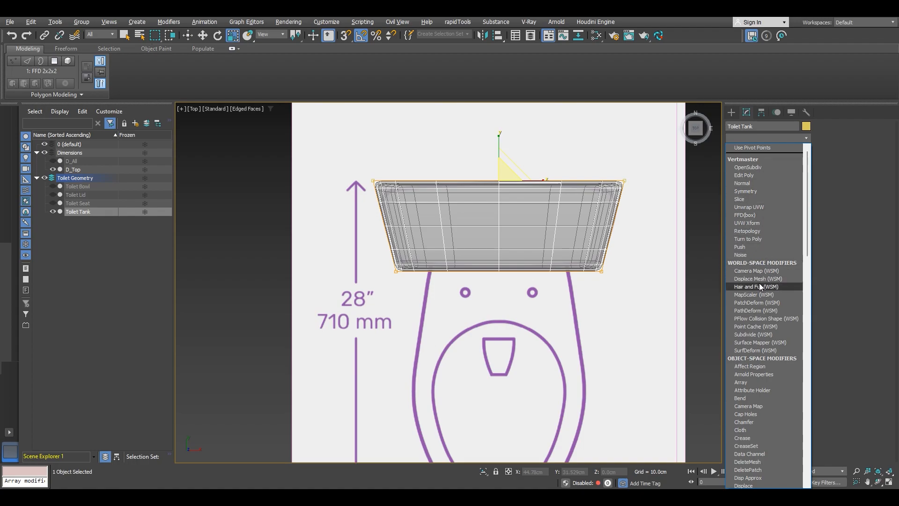
pyautogui.scroll(-10, 760, 283)
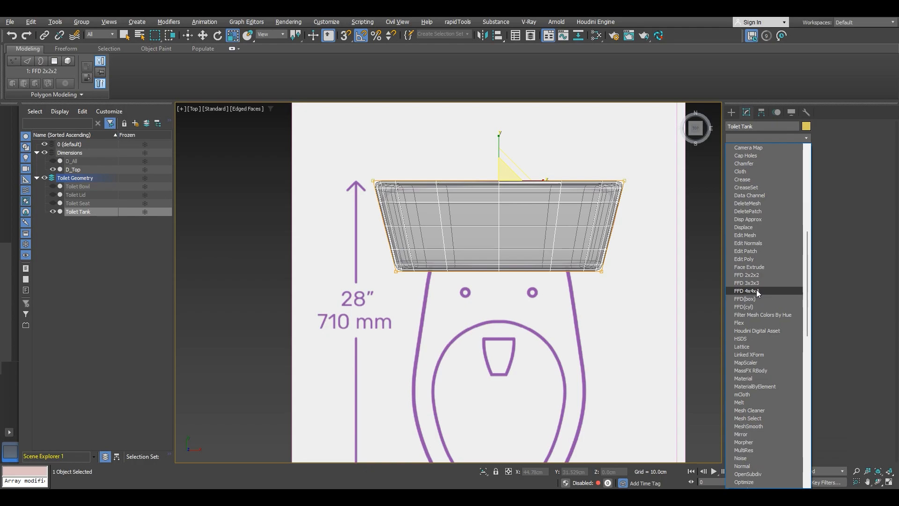
pyautogui.click(757, 290)
pyautogui.scroll(4, 463, 209)
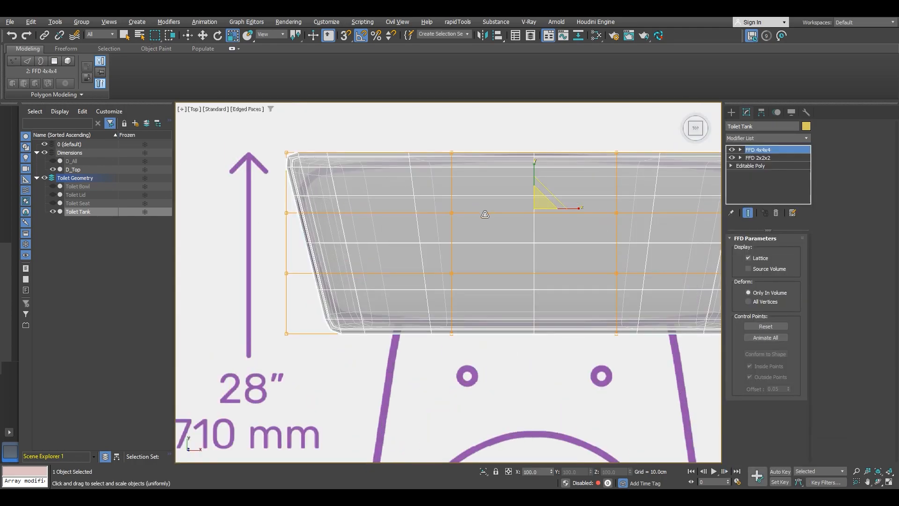
# Step: Enter the FFD 4x4x4 control points and move the front row's middle points to curve the tank's front edge outward
pyautogui.moveTo(493, 235); pyautogui.dragTo(428, 183, button='middle')
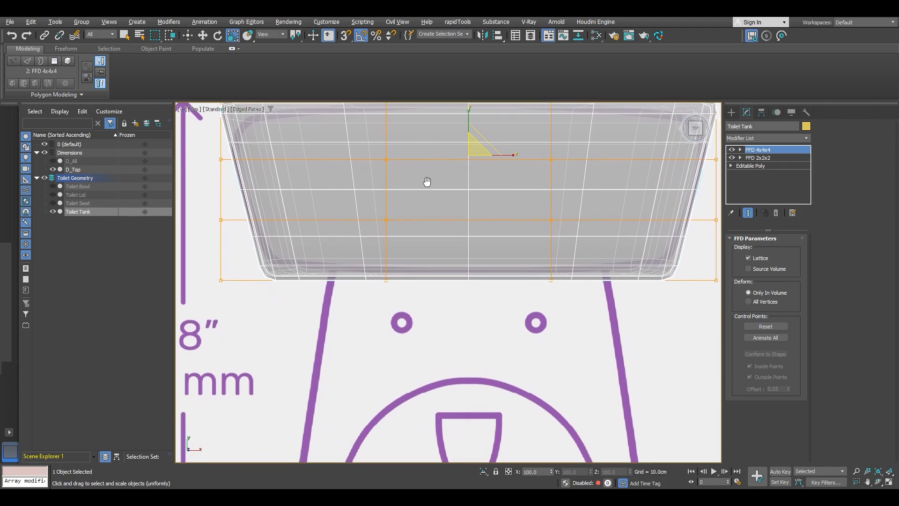
pyautogui.scroll(-3, 497, 279)
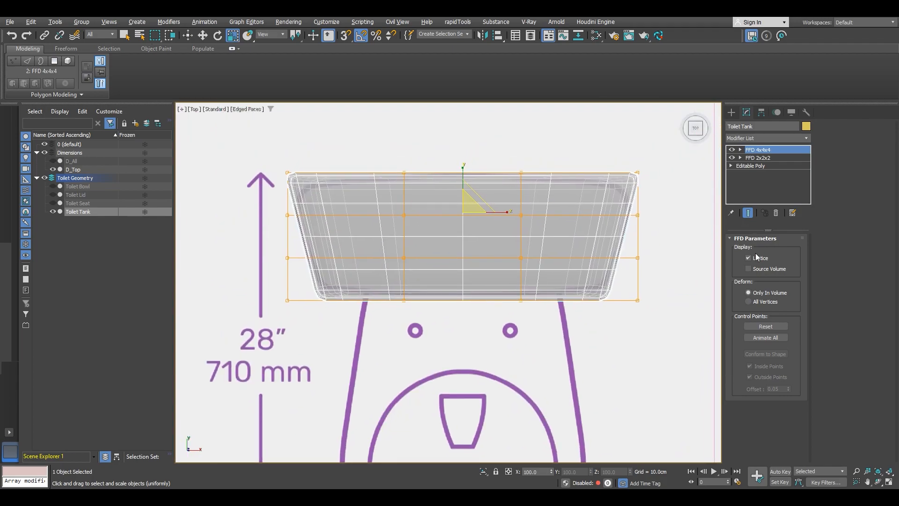
pyautogui.click(740, 150)
pyautogui.click(762, 159)
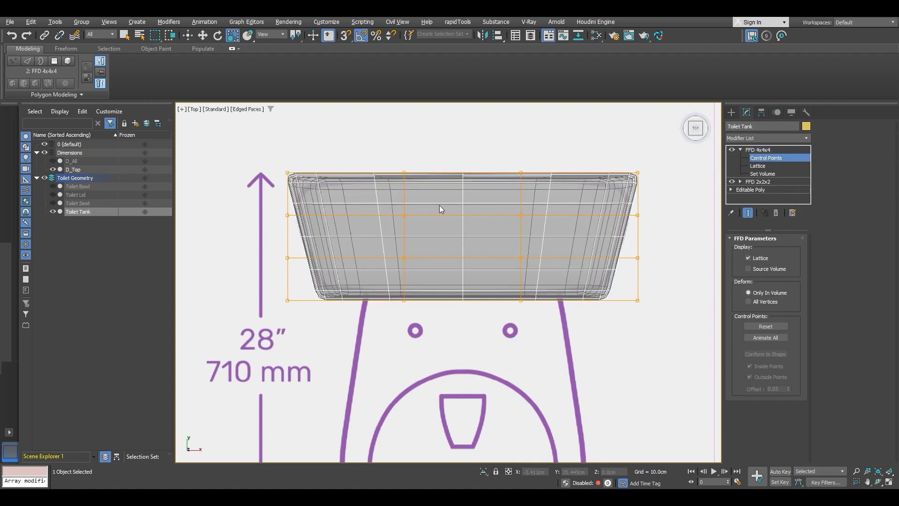
pyautogui.moveTo(535, 189); pyautogui.dragTo(535, 189)
pyautogui.press('w')
pyautogui.scroll(2, 458, 171)
pyautogui.moveTo(462, 157); pyautogui.dragTo(465, 154)
pyautogui.scroll(-3, 440, 190)
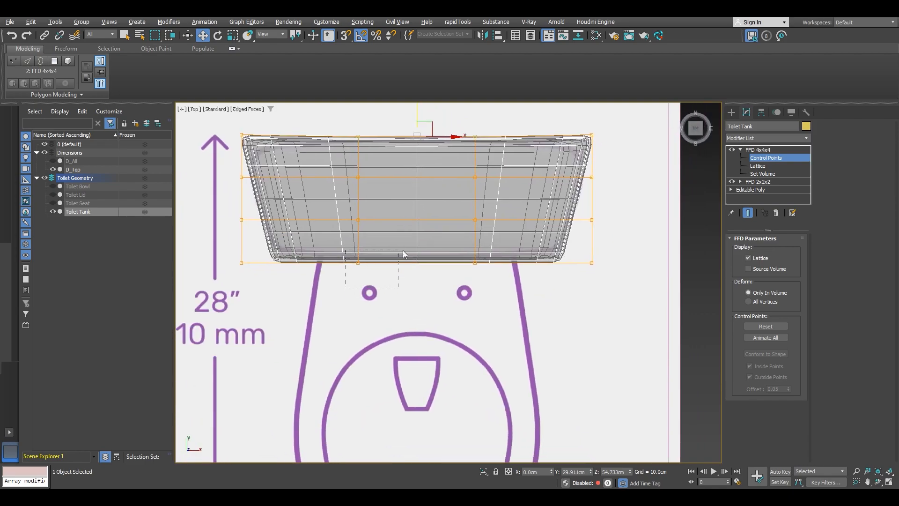
pyautogui.moveTo(483, 239); pyautogui.dragTo(449, 227)
pyautogui.scroll(3, 403, 258)
pyautogui.scroll(-4, 449, 228)
pyautogui.scroll(-2, 427, 252)
pyautogui.moveTo(400, 260); pyautogui.dragTo(386, 296, button='middle')
pyautogui.moveTo(263, 287); pyautogui.dragTo(263, 287)
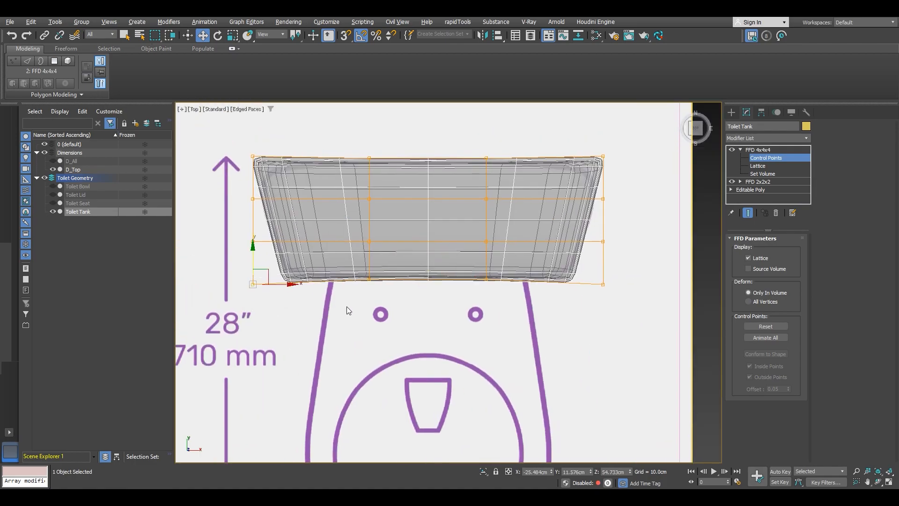
pyautogui.keyDown('ctrl'); pyautogui.moveTo(622, 326); pyautogui.dragTo(578, 281); pyautogui.keyUp('ctrl')
pyautogui.moveTo(427, 262)
pyautogui.mouseDown()
pyautogui.moveTo(429, 253)
pyautogui.moveTo(464, 259)
pyautogui.mouseUp()
pyautogui.press('r')
pyautogui.scroll(4, 447, 280)
pyautogui.scroll(-4, 465, 259)
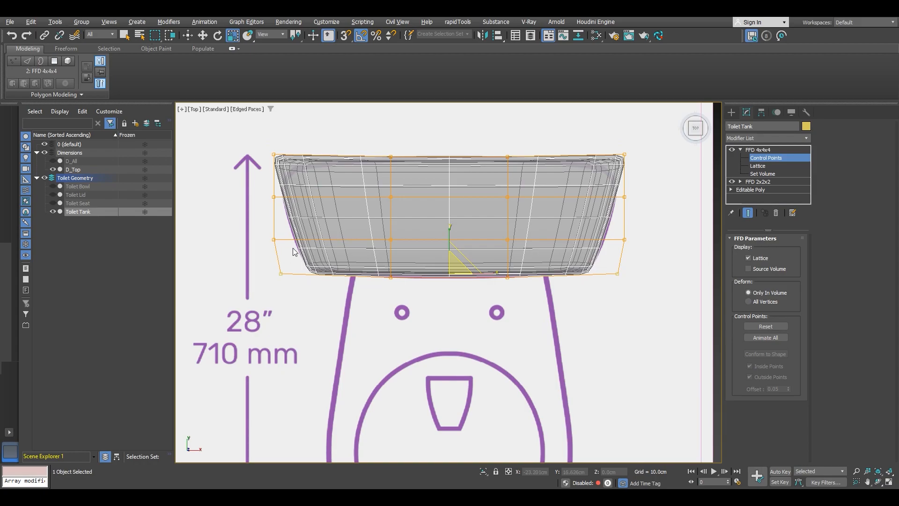
# Step: Scale the inner FFD control points outward to round the tank's sides and corners
pyautogui.moveTo(480, 237)
pyautogui.mouseDown()
pyautogui.moveTo(519, 232)
pyautogui.moveTo(496, 238)
pyautogui.mouseUp()
pyautogui.moveTo(376, 176); pyautogui.dragTo(376, 176)
pyautogui.moveTo(488, 196); pyautogui.dragTo(497, 197)
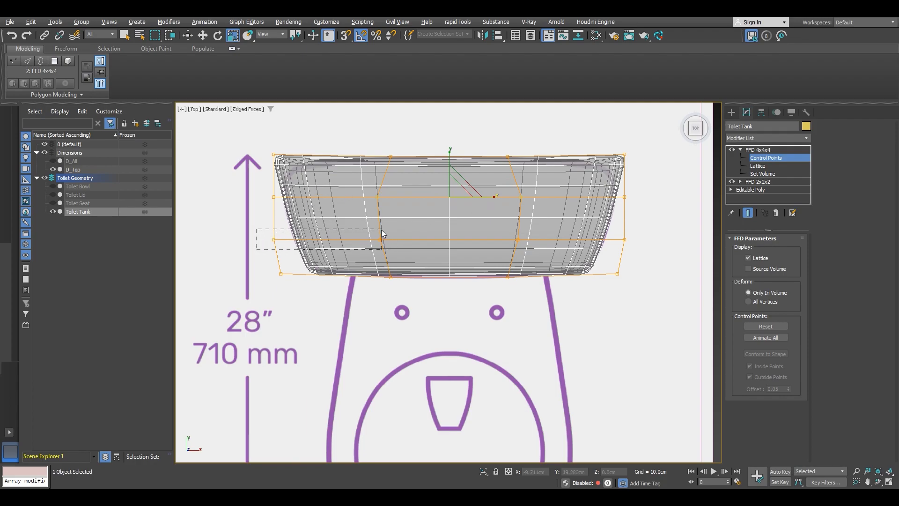
pyautogui.moveTo(384, 230); pyautogui.dragTo(334, 231)
pyautogui.moveTo(252, 186); pyautogui.dragTo(284, 205)
pyautogui.keyDown('ctrl'); pyautogui.moveTo(607, 186); pyautogui.dragTo(607, 187); pyautogui.keyUp('ctrl')
pyautogui.scroll(3, 598, 199)
pyautogui.moveTo(426, 195); pyautogui.dragTo(430, 196)
pyautogui.moveTo(586, 170); pyautogui.dragTo(627, 193, button='middle')
pyautogui.moveTo(673, 164); pyautogui.dragTo(685, 150)
pyautogui.moveTo(412, 170); pyautogui.dragTo(472, 187, button='middle')
pyautogui.keyDown('ctrl'); pyautogui.moveTo(219, 154); pyautogui.dragTo(249, 186); pyautogui.keyUp('ctrl')
pyautogui.scroll(-3, 482, 180)
pyautogui.moveTo(489, 174); pyautogui.dragTo(464, 173, button='middle')
pyautogui.press('w')
pyautogui.moveTo(456, 156)
pyautogui.mouseDown()
pyautogui.moveTo(490, 183)
pyautogui.moveTo(457, 162)
pyautogui.mouseUp()
pyautogui.press('r')
pyautogui.press('w')
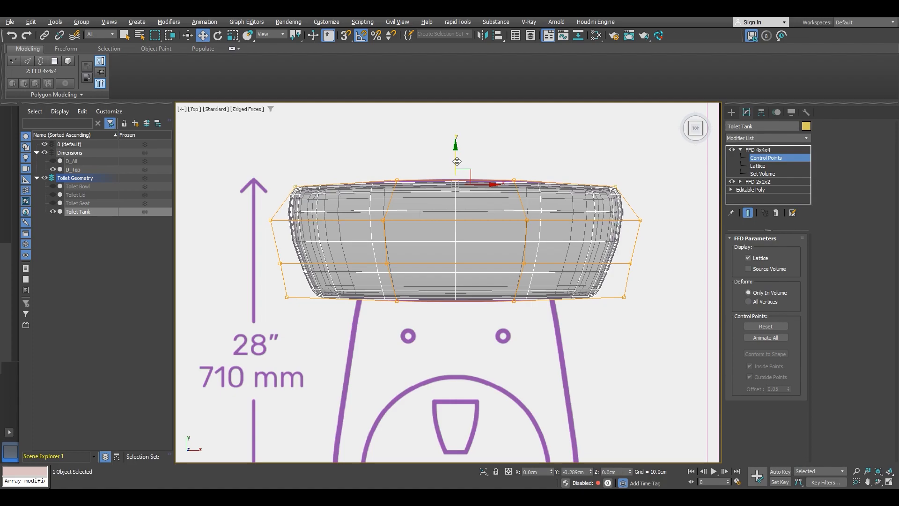
# Step: Move the middle control points of the back and front rows to bow the tank's back and front edges
pyautogui.scroll(3, 451, 209)
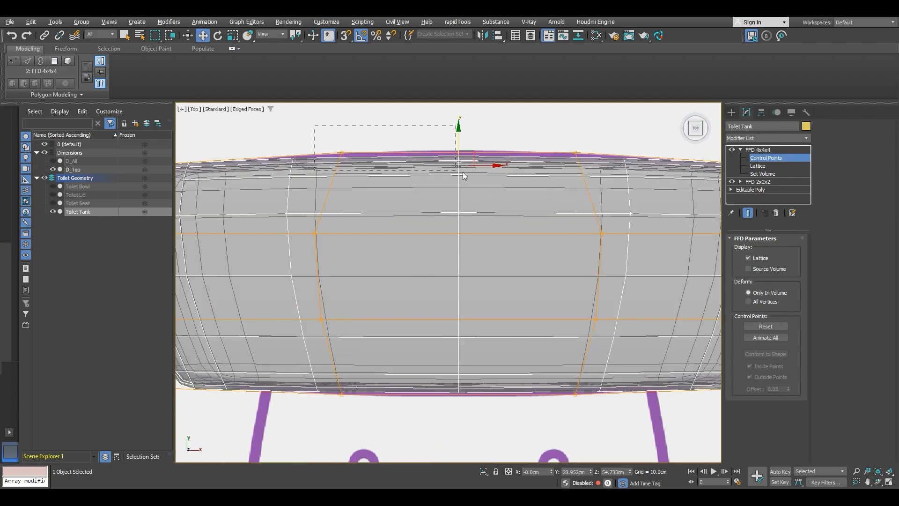
pyautogui.moveTo(597, 181); pyautogui.dragTo(596, 181)
pyautogui.moveTo(458, 130); pyautogui.dragTo(459, 123)
pyautogui.scroll(-2, 458, 123)
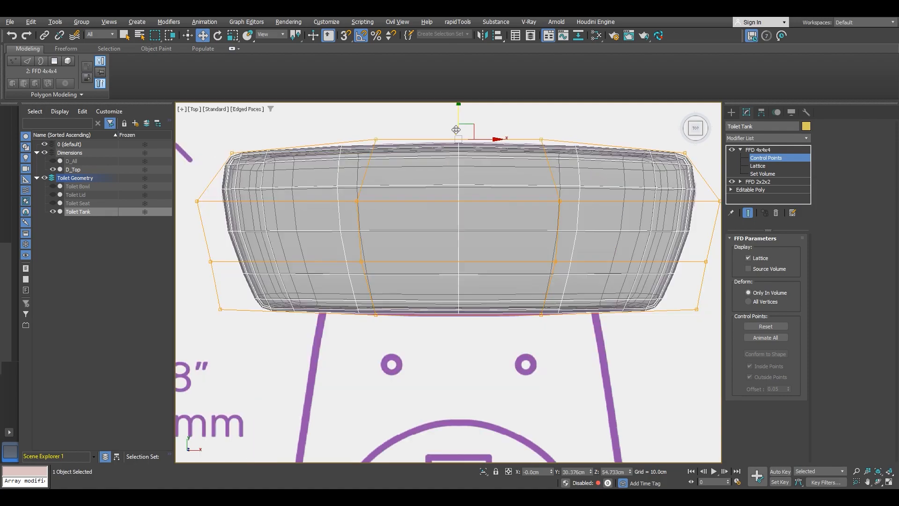
pyautogui.moveTo(360, 169); pyautogui.dragTo(366, 153, button='middle')
pyautogui.moveTo(450, 297); pyautogui.dragTo(560, 270)
pyautogui.scroll(2, 470, 318)
pyautogui.moveTo(505, 298); pyautogui.dragTo(504, 306)
pyautogui.press('w')
pyautogui.moveTo(468, 270); pyautogui.dragTo(469, 278)
pyautogui.scroll(-2, 469, 280)
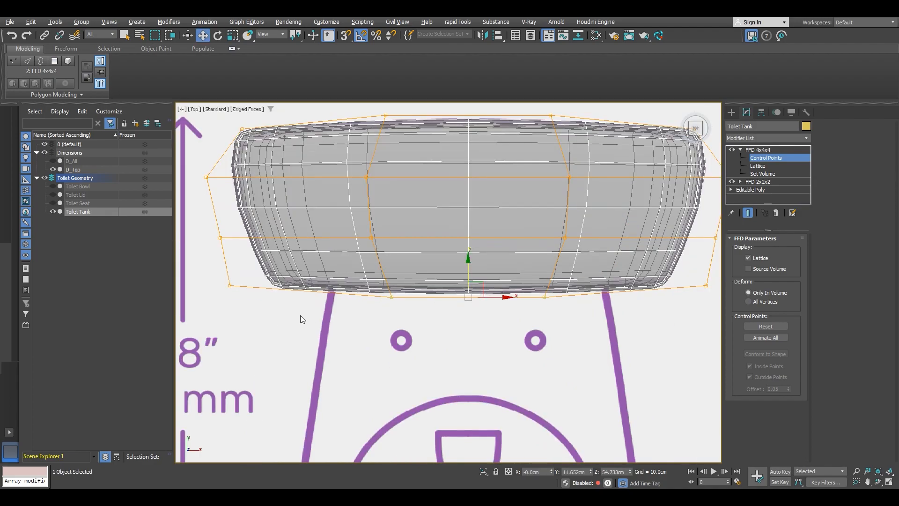
pyautogui.moveTo(237, 288); pyautogui.dragTo(237, 287)
pyautogui.keyDown('ctrl'); pyautogui.click(705, 284); pyautogui.keyUp('ctrl')
pyautogui.moveTo(469, 264); pyautogui.dragTo(470, 260)
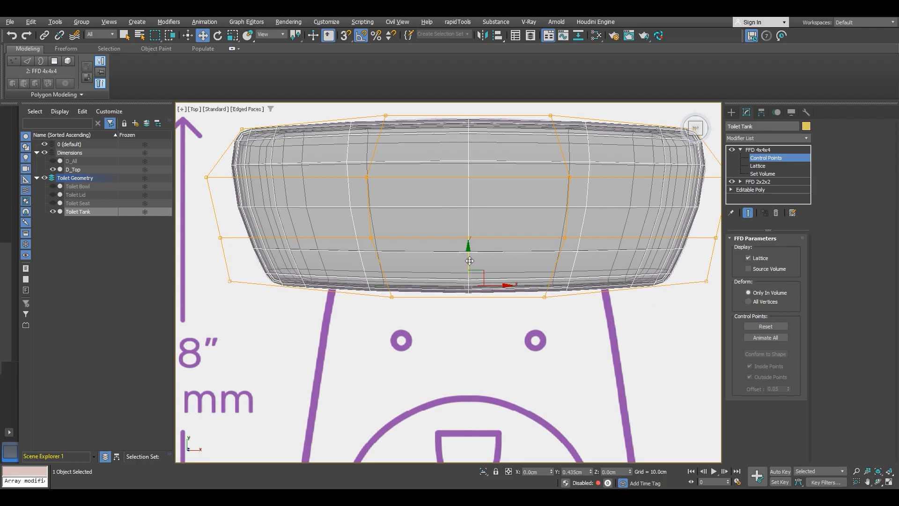
pyautogui.scroll(-2, 470, 261)
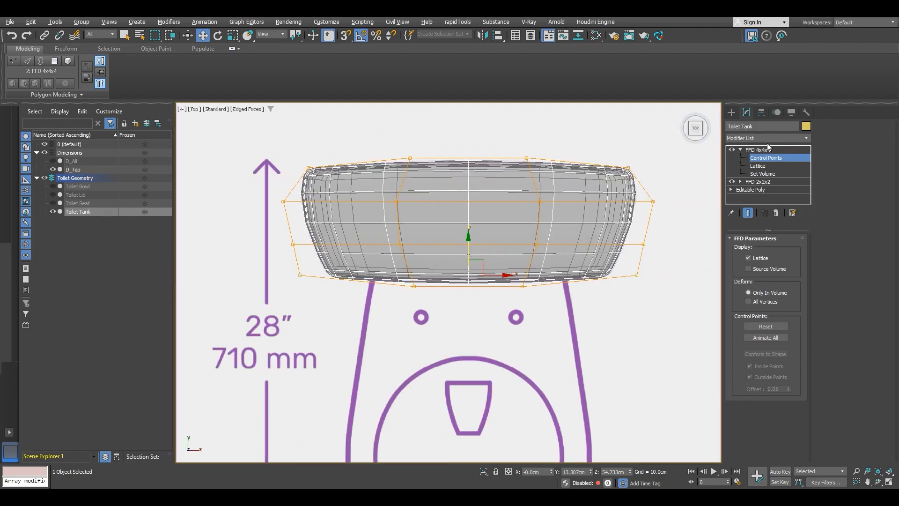
# Step: Collapse the FFD 4x4x4 entry and add an Edit Poly modifier on top of the tank's stack
pyautogui.click(740, 149)
pyautogui.click(759, 138)
pyautogui.press('e')
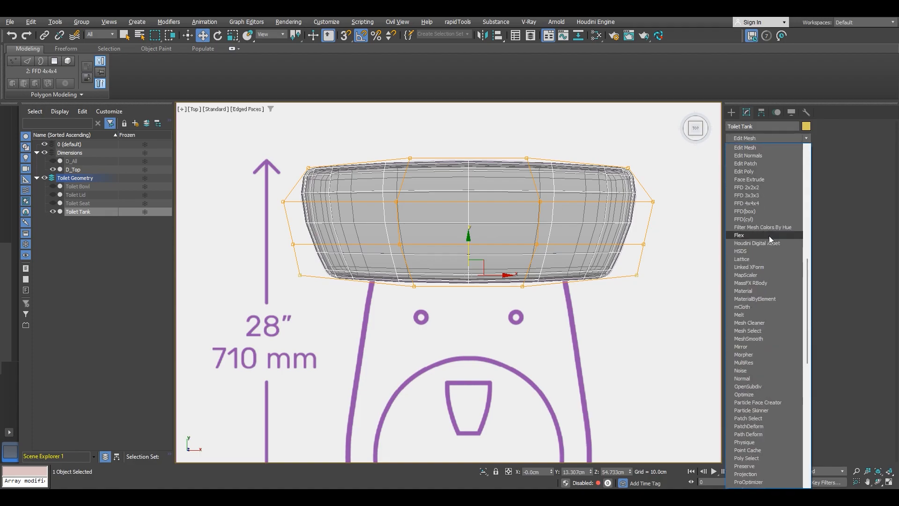
pyautogui.click(757, 172)
# Step: Isolate the tank in the perspective view to inspect it on its own
pyautogui.keyDown('alt'); pyautogui.moveTo(552, 282); pyautogui.dragTo(565, 227, button='middle'); pyautogui.keyUp('alt')
pyautogui.rightClick(565, 227)
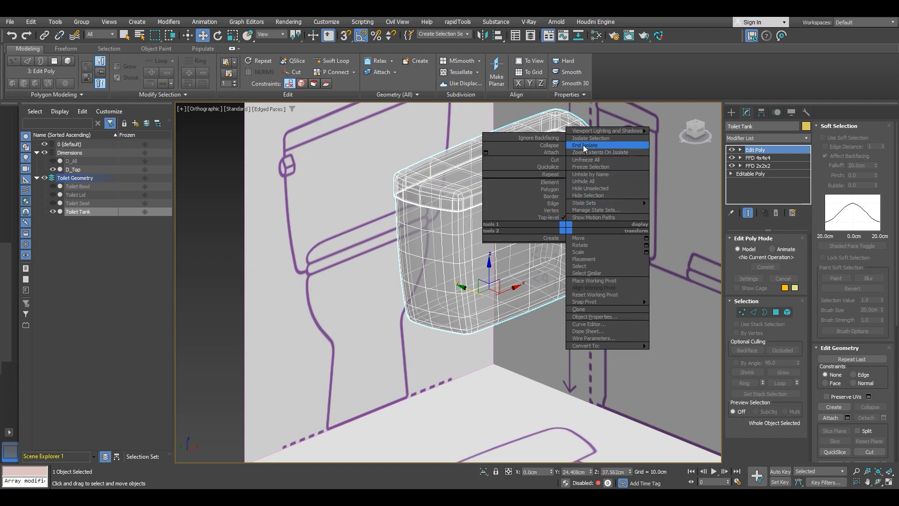
pyautogui.click(583, 151)
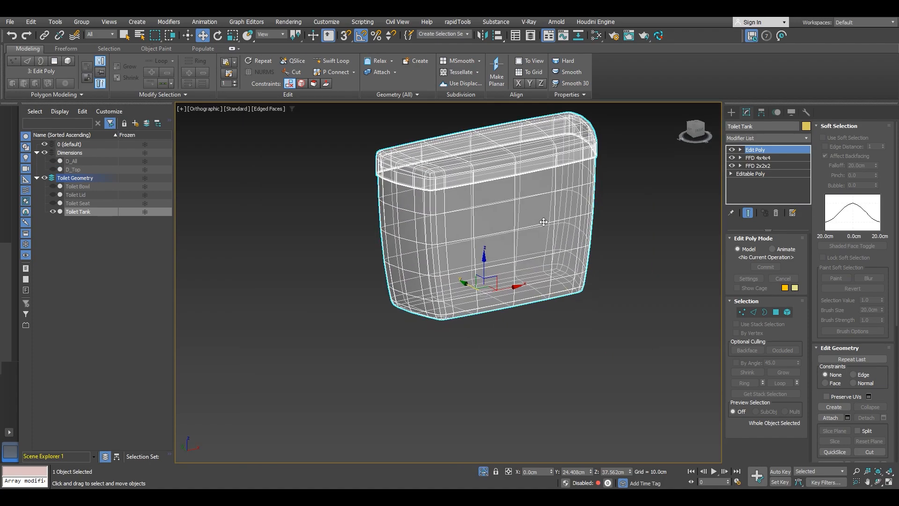
pyautogui.keyDown('alt'); pyautogui.moveTo(538, 216); pyautogui.dragTo(486, 167, button='middle'); pyautogui.keyUp('alt')
pyautogui.scroll(4, 490, 174)
pyautogui.keyDown('alt'); pyautogui.moveTo(490, 174); pyautogui.dragTo(478, 222, button='middle'); pyautogui.keyUp('alt')
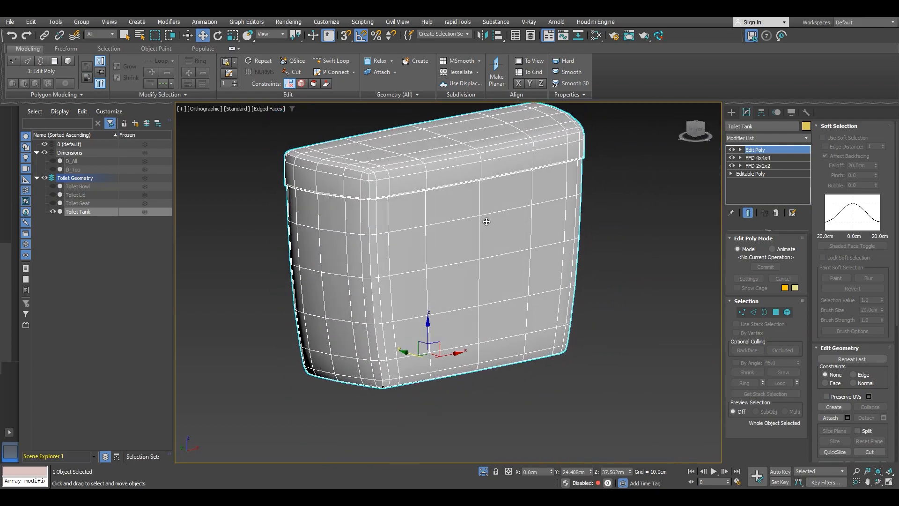
# Step: Preview a TurboSmooth modifier on the tank with edged faces off, then delete the TurboSmooth modifier
pyautogui.click(768, 138)
pyautogui.scroll(-15, 751, 304)
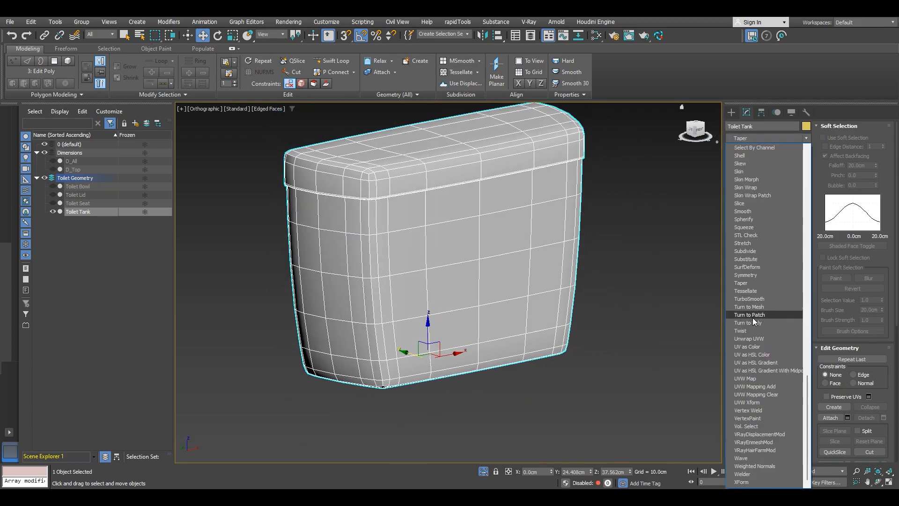
pyautogui.click(749, 299)
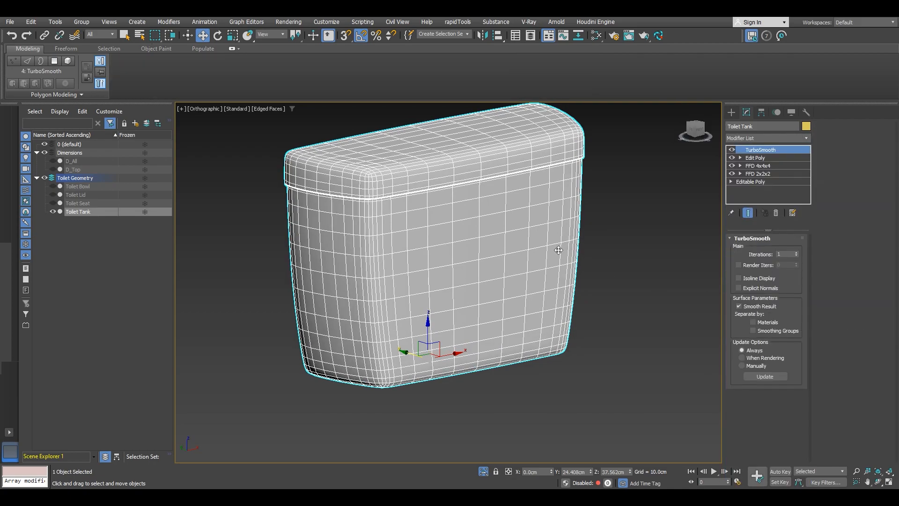
pyautogui.press('F4')
pyautogui.moveTo(468, 233)
pyautogui.keyDown('alt'); pyautogui.mouseDown(button='middle')
pyautogui.moveTo(444, 199)
pyautogui.moveTo(463, 187)
pyautogui.moveTo(592, 231)
pyautogui.moveTo(550, 228)
pyautogui.moveTo(557, 247)
pyautogui.mouseUp(button='middle'); pyautogui.keyUp('alt')
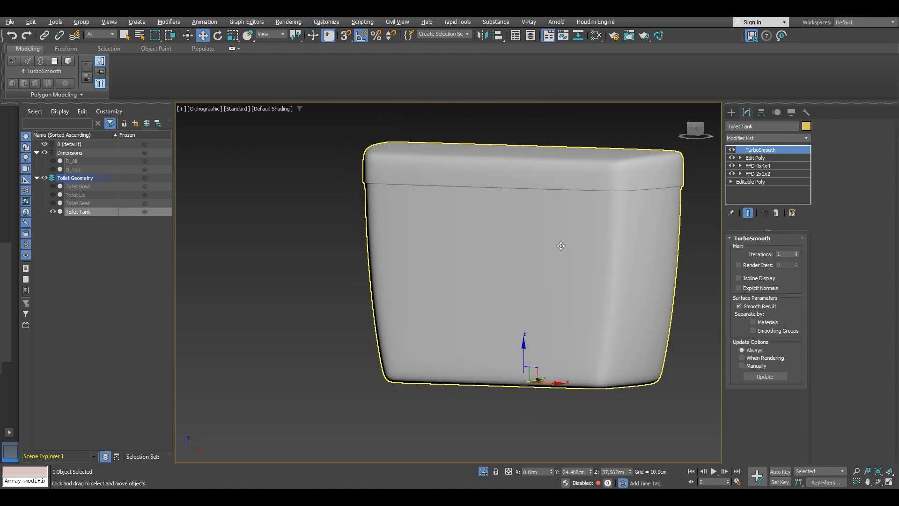
pyautogui.keyDown('alt'); pyautogui.moveTo(639, 254); pyautogui.dragTo(503, 243, button='middle'); pyautogui.keyUp('alt')
pyautogui.rightClick(766, 147)
pyautogui.click(794, 166)
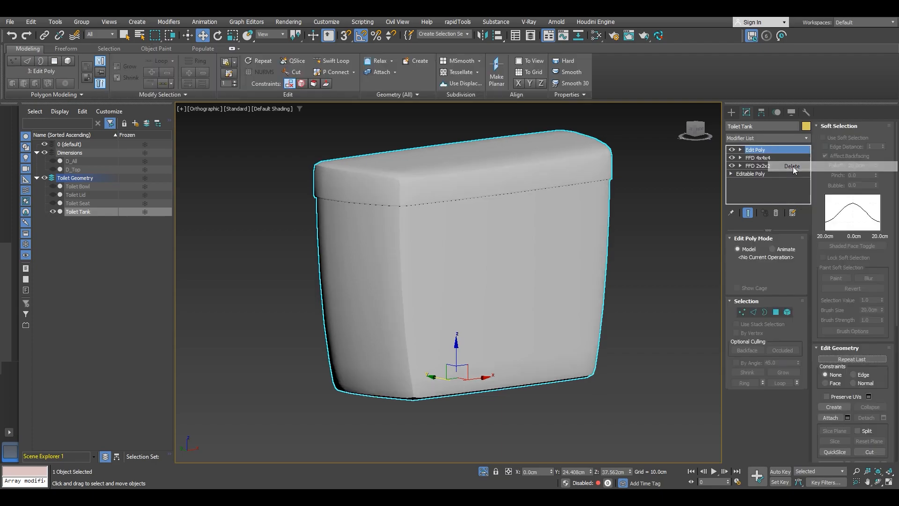
# Step: End the isolation of the tank
pyautogui.keyDown('alt'); pyautogui.moveTo(520, 257); pyautogui.dragTo(503, 259, button='middle'); pyautogui.keyUp('alt')
pyautogui.rightClick(502, 257)
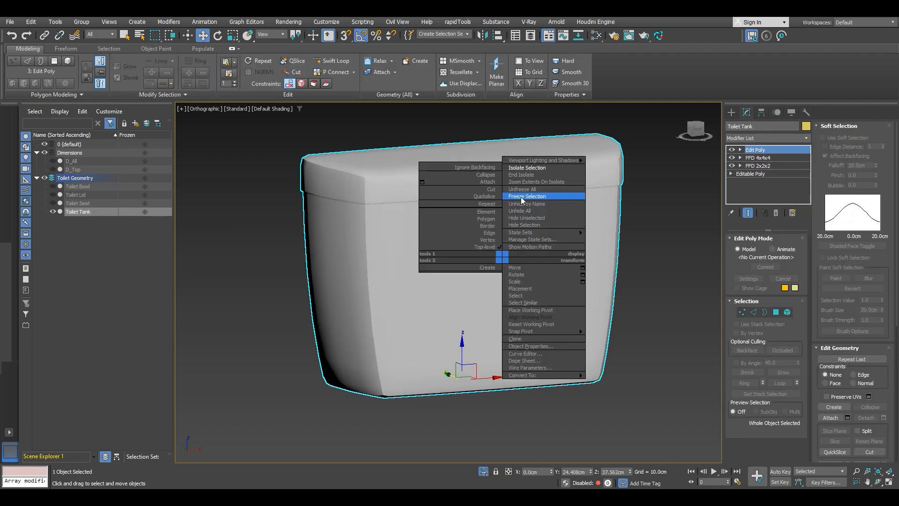
pyautogui.click(528, 175)
# Step: Collapse all of the tank's modifiers into an Editable Poly
pyautogui.rightClick(503, 230)
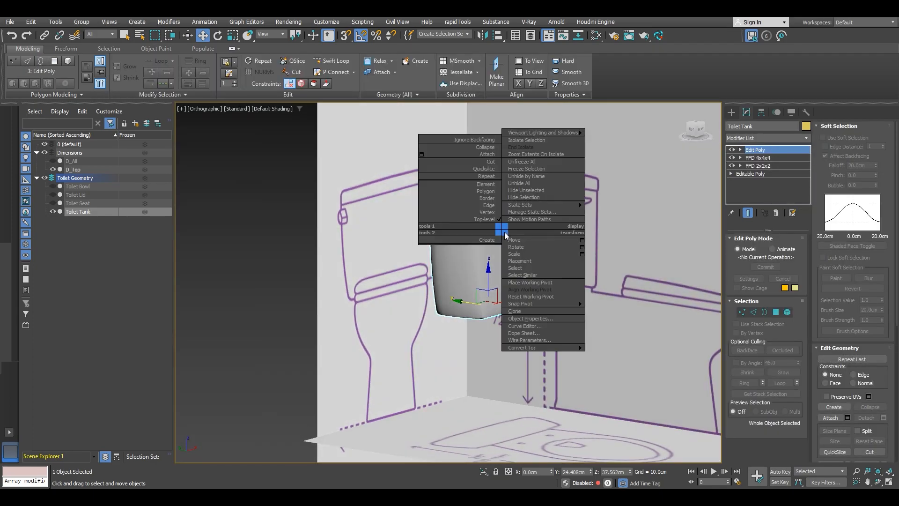
pyautogui.moveTo(581, 351)
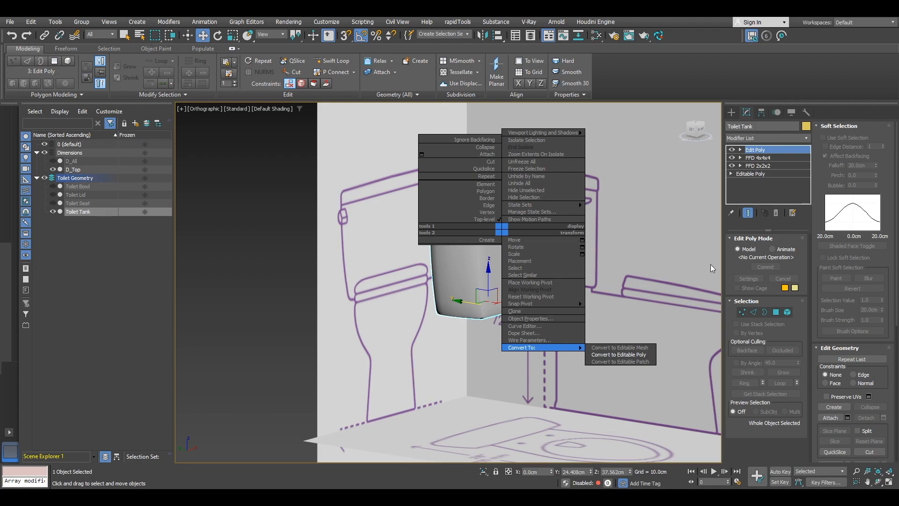
pyautogui.rightClick(762, 186)
pyautogui.rightClick(762, 187)
pyautogui.click(789, 284)
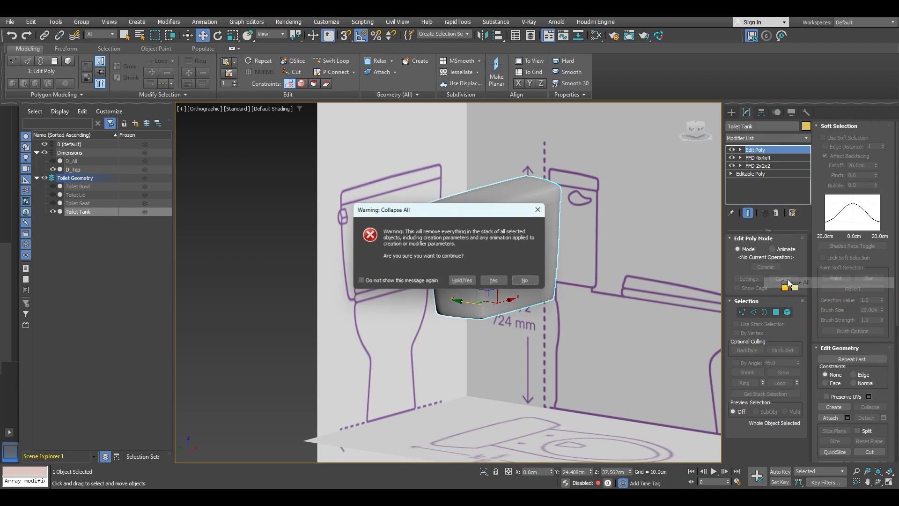
pyautogui.click(492, 280)
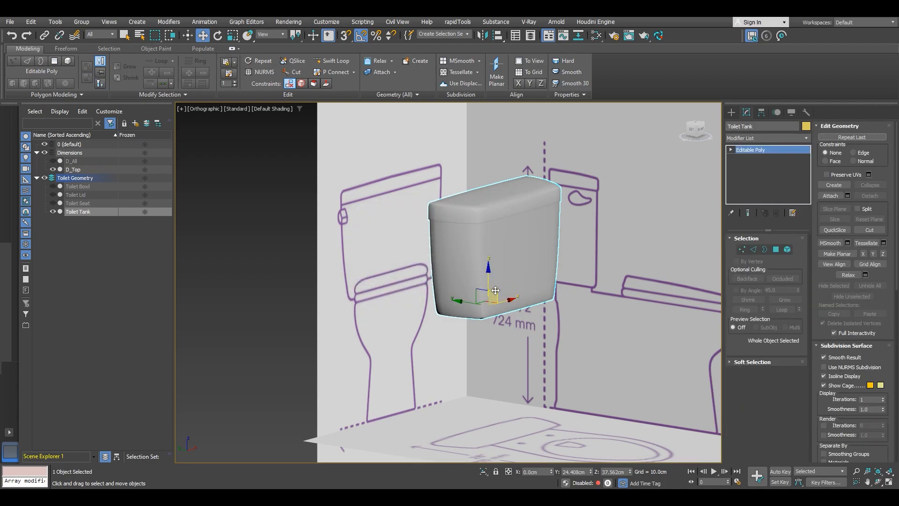
# Step: Add an Edit Normals modifier, select all the tank's normals and unify them
pyautogui.click(755, 136)
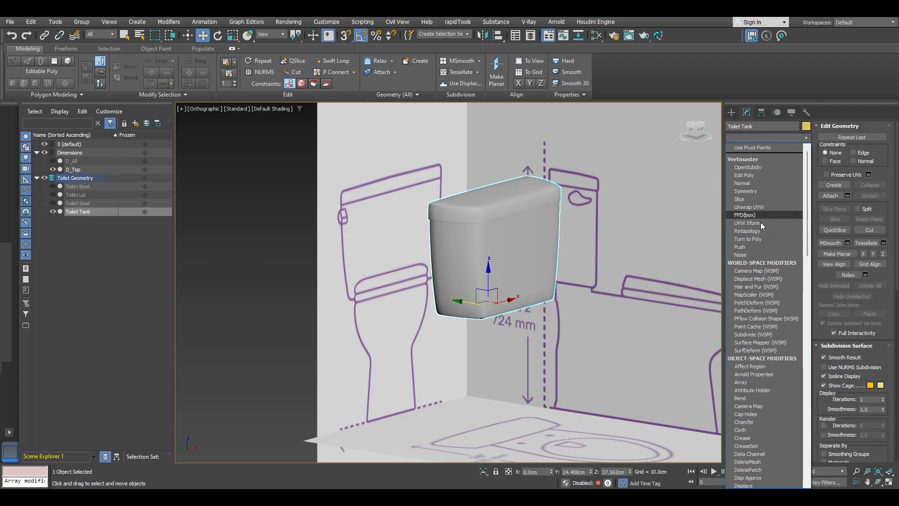
pyautogui.press('e')
pyautogui.press('e')
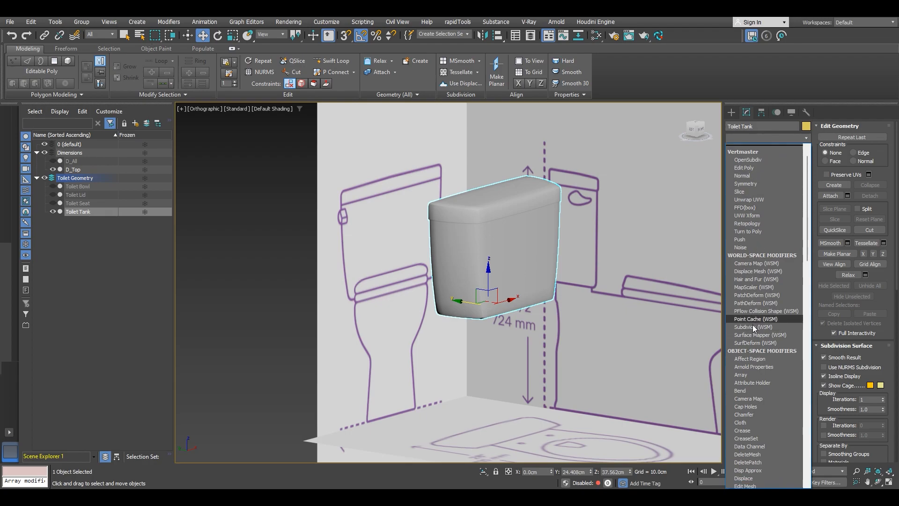
pyautogui.click(754, 156)
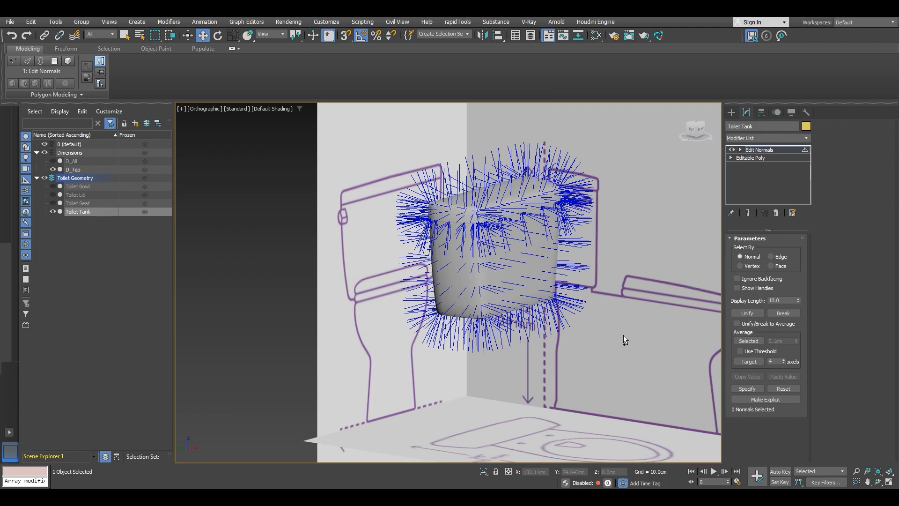
pyautogui.hotkey('ctrl', 'a')
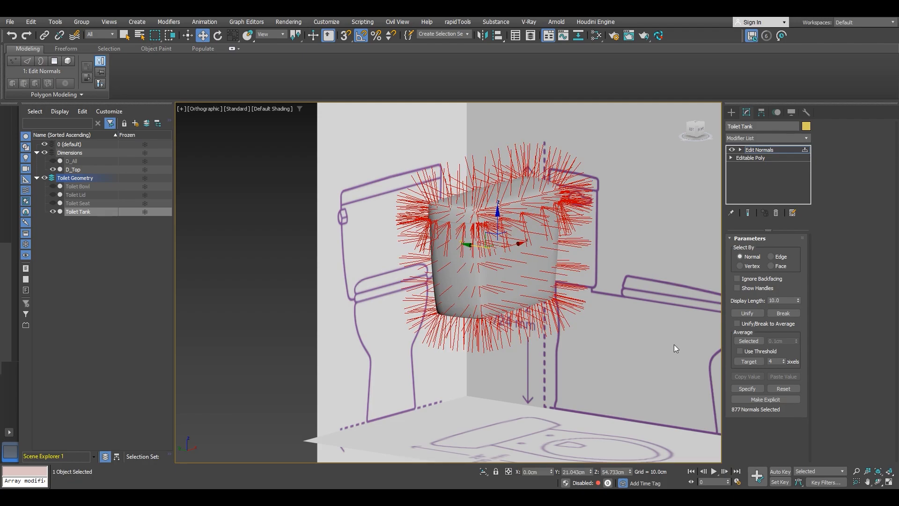
pyautogui.click(749, 313)
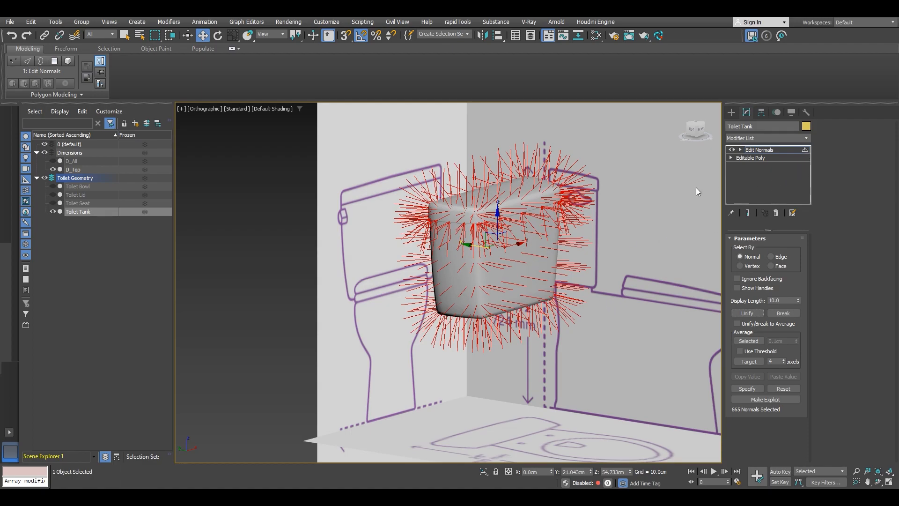
# Step: Convert the tank back to an Editable Poly
pyautogui.rightClick(511, 220)
pyautogui.moveTo(568, 336)
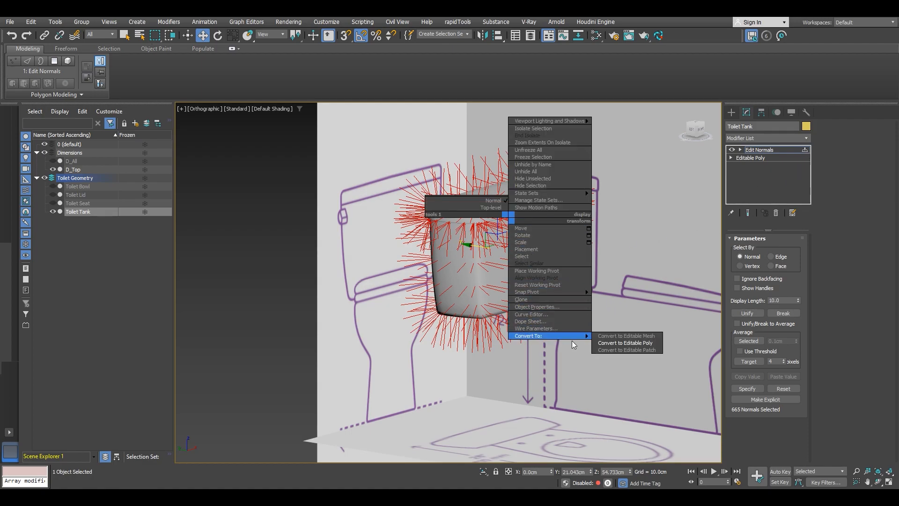
pyautogui.click(623, 344)
# Step: Add a Smooth modifier to the tank and assign it smoothing group 1
pyautogui.click(769, 136)
pyautogui.press('s')
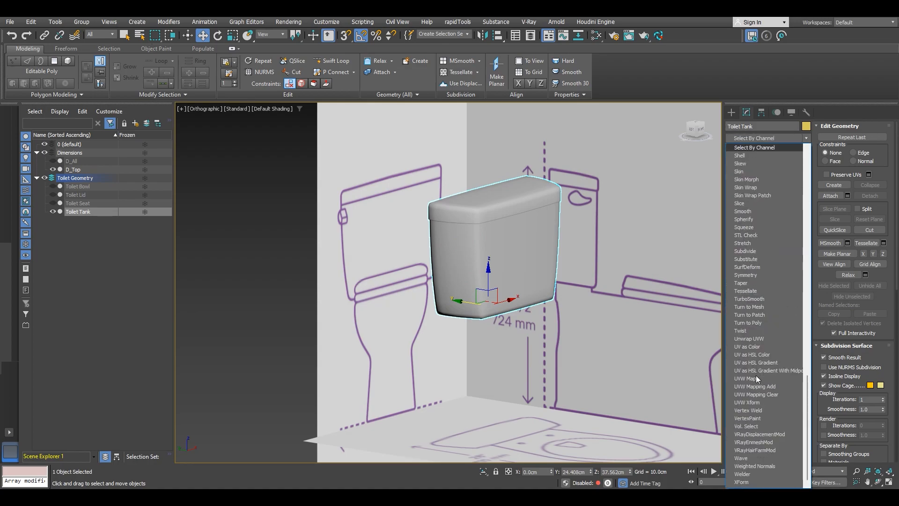
pyautogui.click(751, 212)
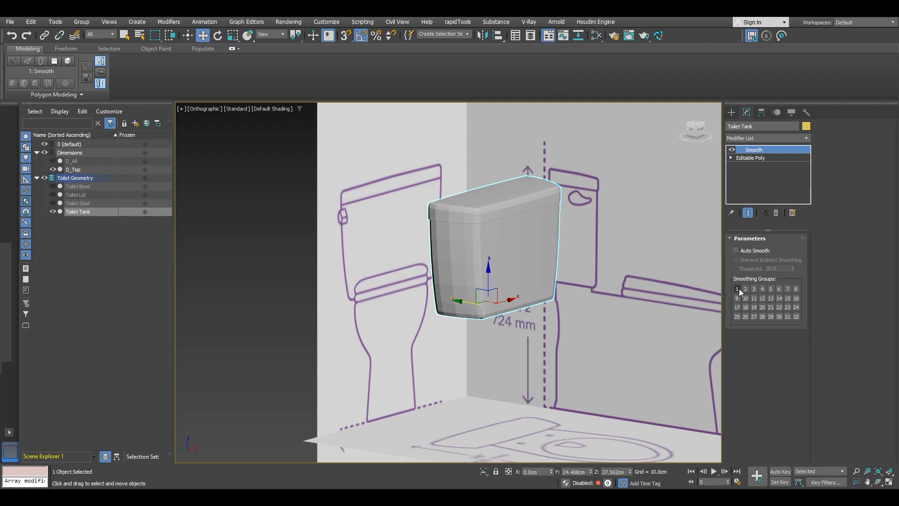
pyautogui.click(738, 290)
pyautogui.rightClick(543, 254)
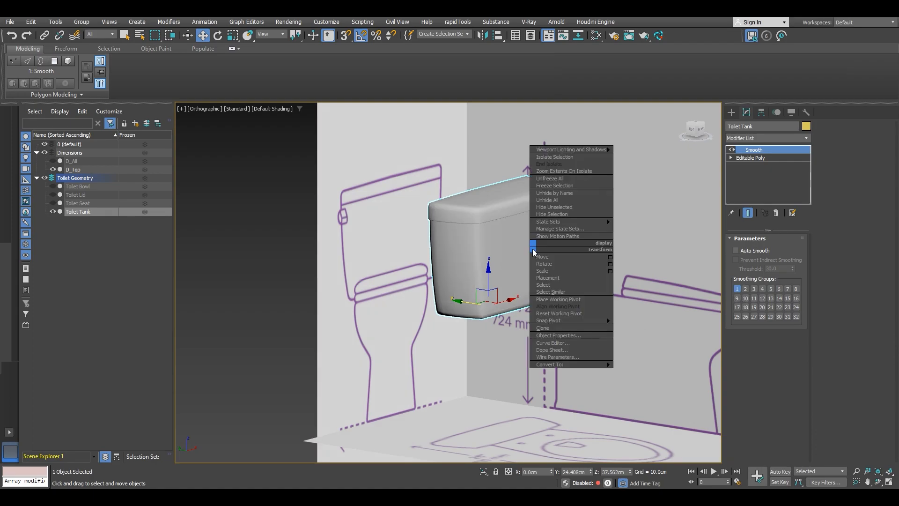
# Step: Collapse the tank's Smooth modifier into its Editable Poly and unhide all objects in the scene
pyautogui.click(629, 370)
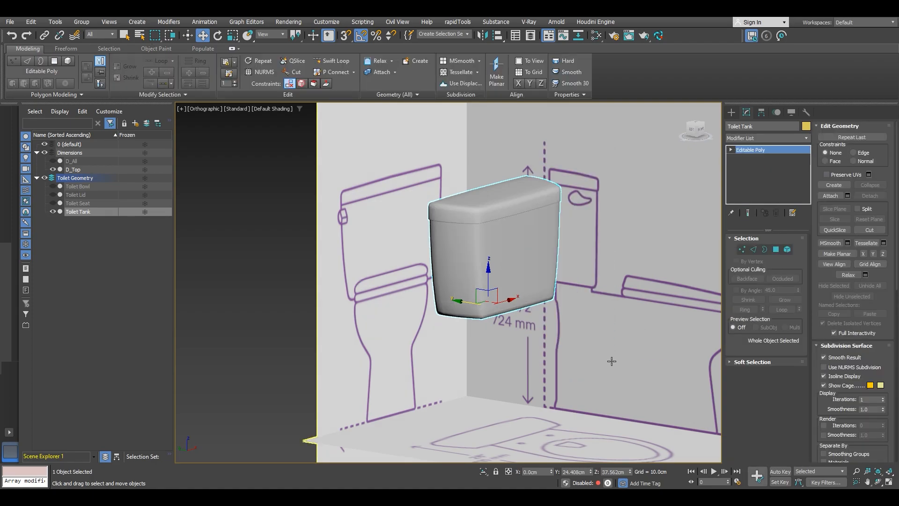
pyautogui.scroll(-5, 507, 310)
pyautogui.keyDown('alt'); pyautogui.moveTo(529, 300); pyautogui.dragTo(518, 262, button='middle'); pyautogui.keyUp('alt')
pyautogui.scroll(5, 510, 281)
pyautogui.scroll(-5, 510, 281)
pyautogui.scroll(4, 518, 262)
pyautogui.rightClick(526, 275)
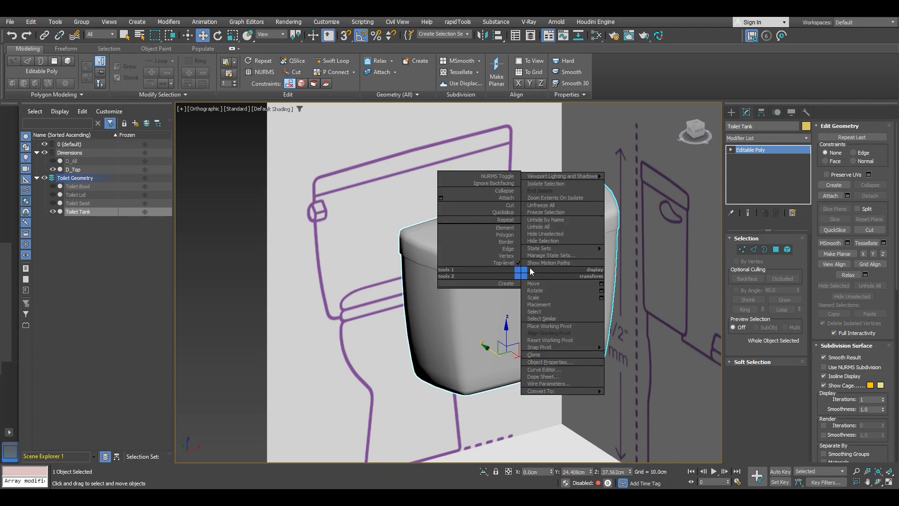
pyautogui.click(556, 226)
pyautogui.keyDown('alt'); pyautogui.moveTo(556, 227); pyautogui.dragTo(388, 225, button='middle'); pyautogui.keyUp('alt')
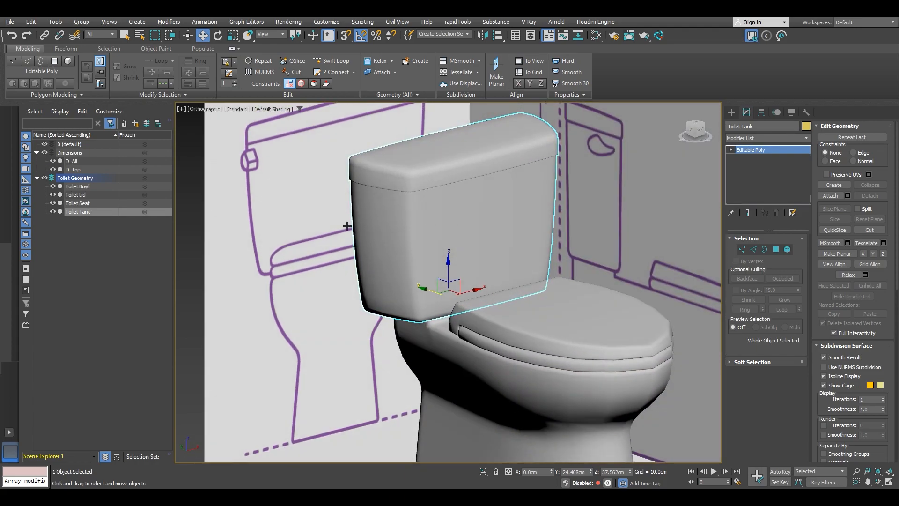
# Step: Collapse the Dimensions layer in the scene list and clear the selection to view the whole toilet
pyautogui.click(36, 153)
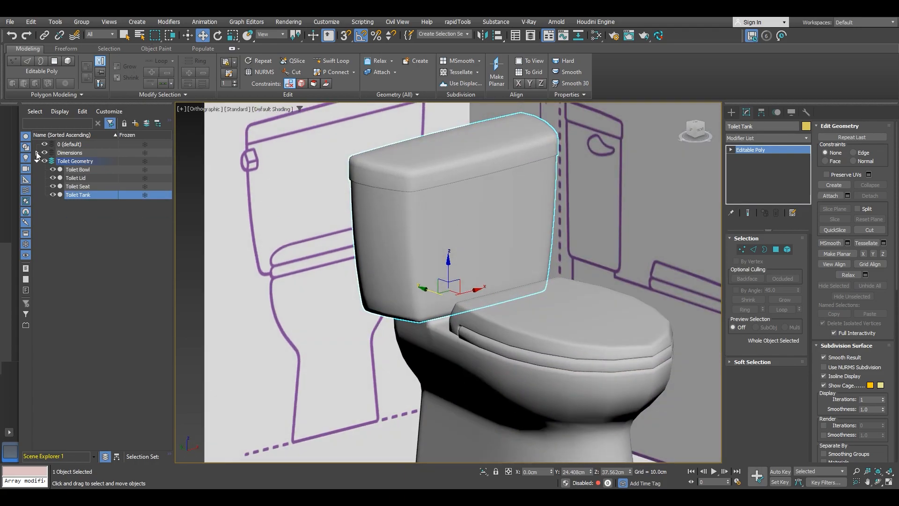
pyautogui.click(112, 260)
pyautogui.keyDown('alt'); pyautogui.moveTo(422, 262); pyautogui.dragTo(404, 229, button='middle'); pyautogui.keyUp('alt')
pyautogui.scroll(4, 405, 229)
pyautogui.scroll(-4, 404, 229)
pyautogui.keyDown('alt'); pyautogui.moveTo(400, 194); pyautogui.dragTo(403, 224, button='middle'); pyautogui.keyUp('alt')
pyautogui.press('z')
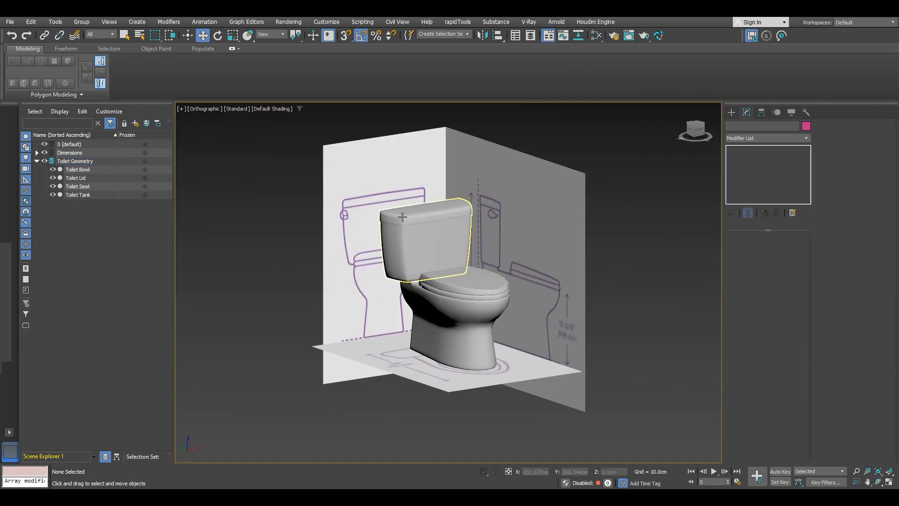
# Step: Select the toilet tank again and inspect how it sits against the bowl
pyautogui.scroll(4, 437, 261)
pyautogui.click(437, 261)
pyautogui.keyDown('alt'); pyautogui.moveTo(438, 261); pyautogui.dragTo(455, 266, button='middle'); pyautogui.keyUp('alt')
pyautogui.moveTo(498, 200); pyautogui.dragTo(470, 218, button='middle')
pyautogui.scroll(-2, 499, 221)
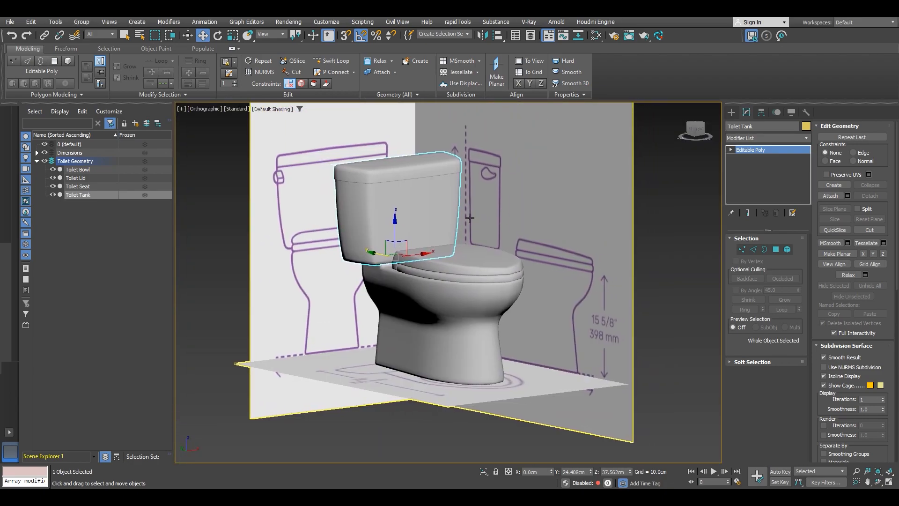